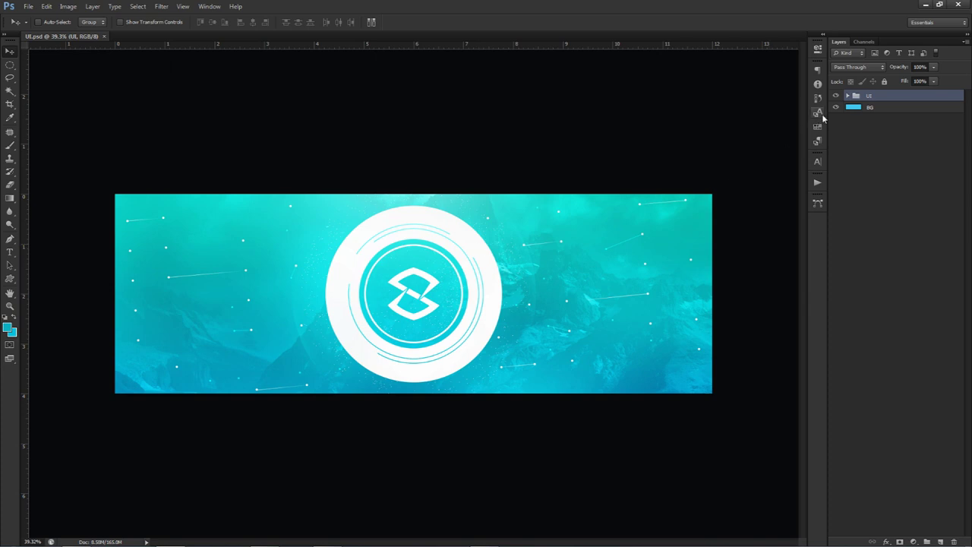
Step: Hide the UI group of the finished banner and select the BG layer
{"action": "left_click", "coordinate": [847, 95]}
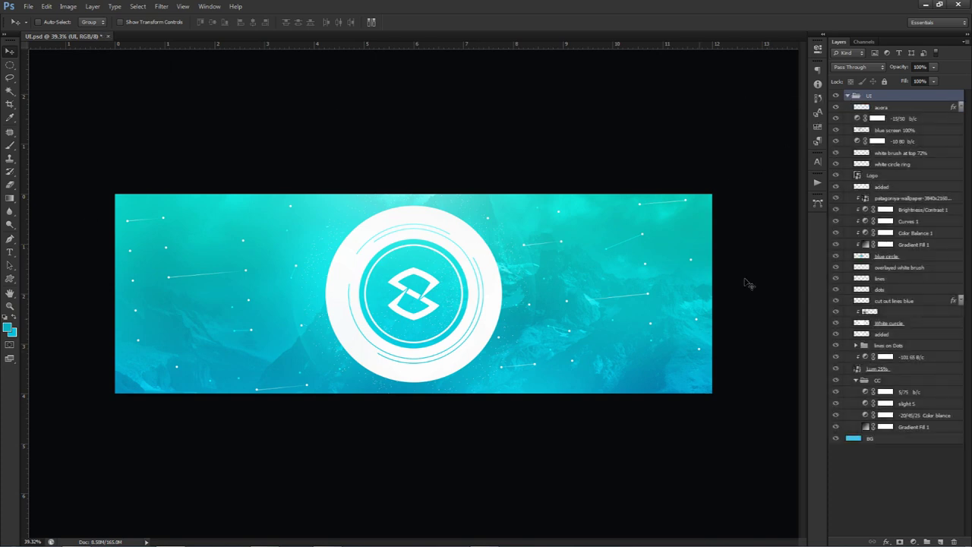
{"action": "left_click", "coordinate": [847, 96]}
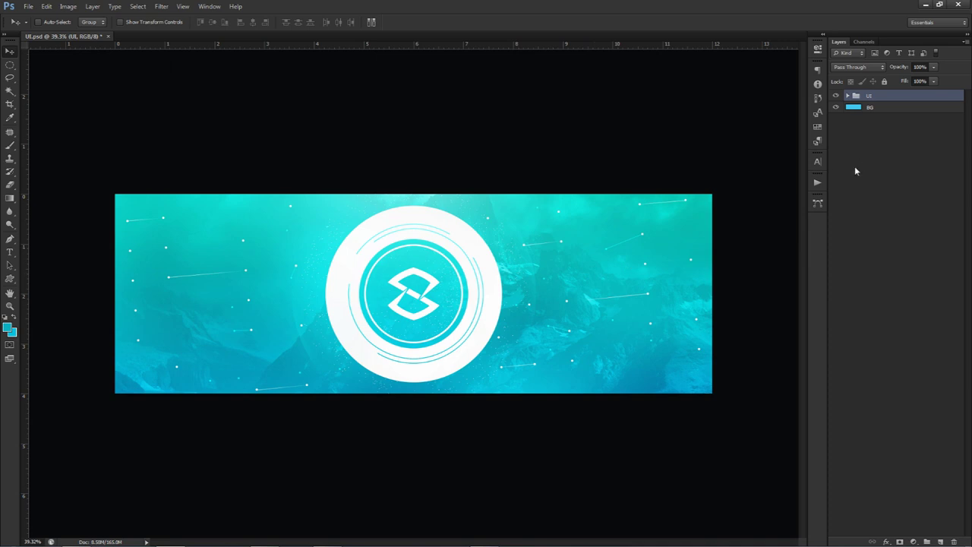
{"action": "left_click", "coordinate": [835, 95]}
{"action": "left_click", "coordinate": [870, 107]}
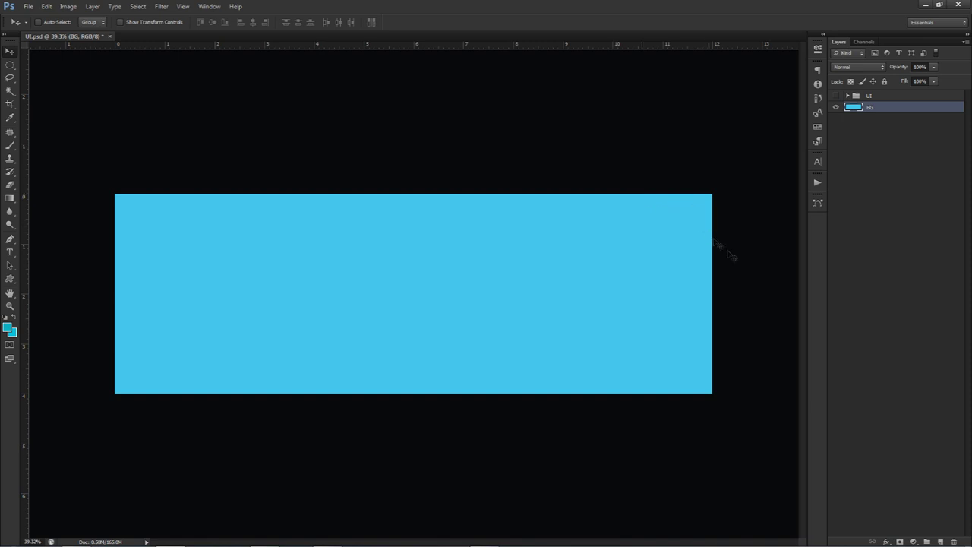
Step: Add a Gradient fill layer above BG and apply the blue-to-green preset
{"action": "left_click", "coordinate": [914, 541]}
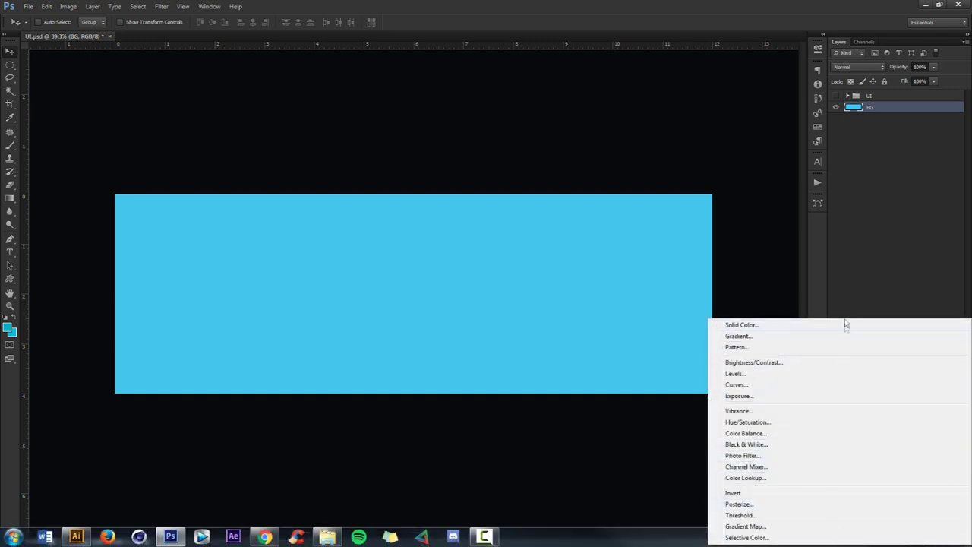
{"action": "left_click", "coordinate": [855, 296]}
{"action": "left_click", "coordinate": [913, 541]}
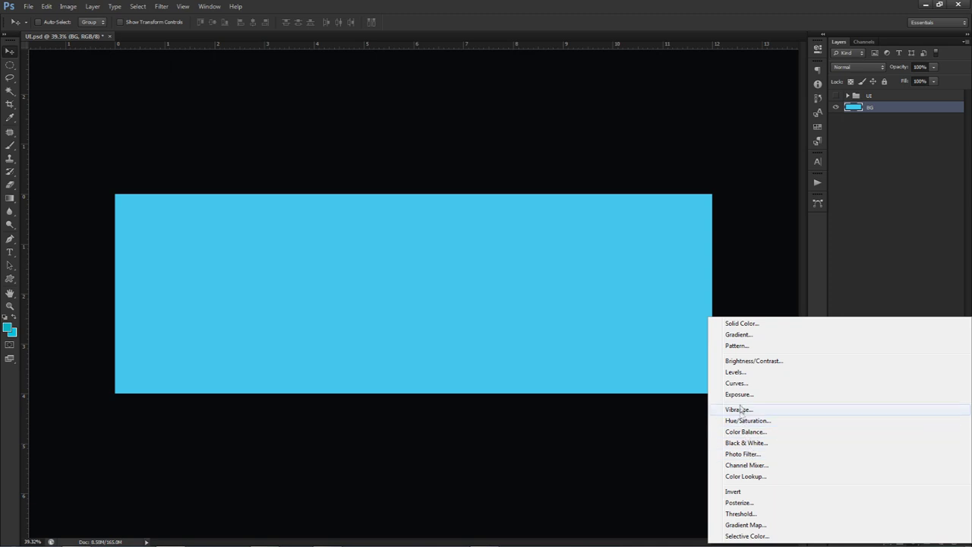
{"action": "left_click", "coordinate": [738, 334]}
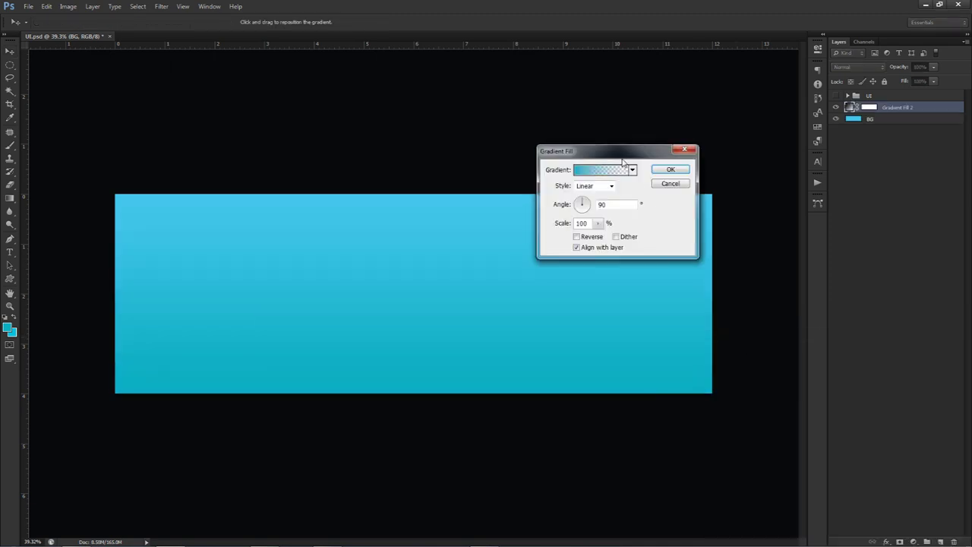
{"action": "left_click", "coordinate": [595, 172]}
{"action": "left_click", "coordinate": [746, 229]}
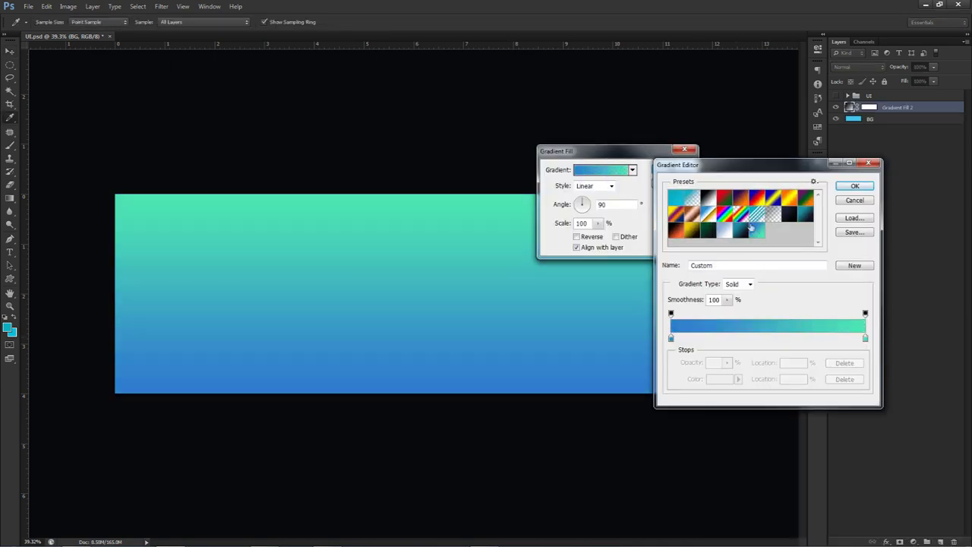
Step: Examine the hex codes of the gradient's blue and green colour stops
{"action": "double_click", "coordinate": [670, 338]}
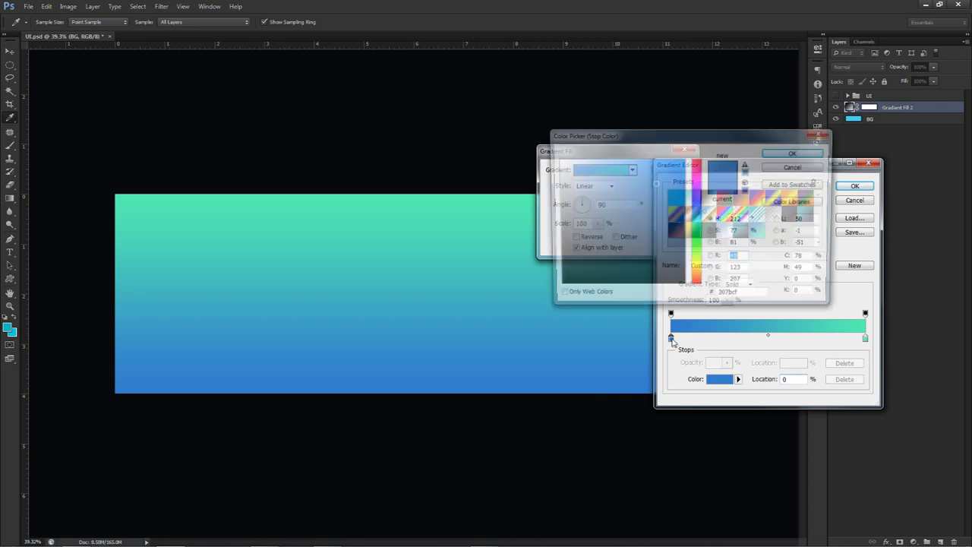
{"action": "left_click_drag", "start_coordinate": [536, 362], "coordinate": [484, 354]}
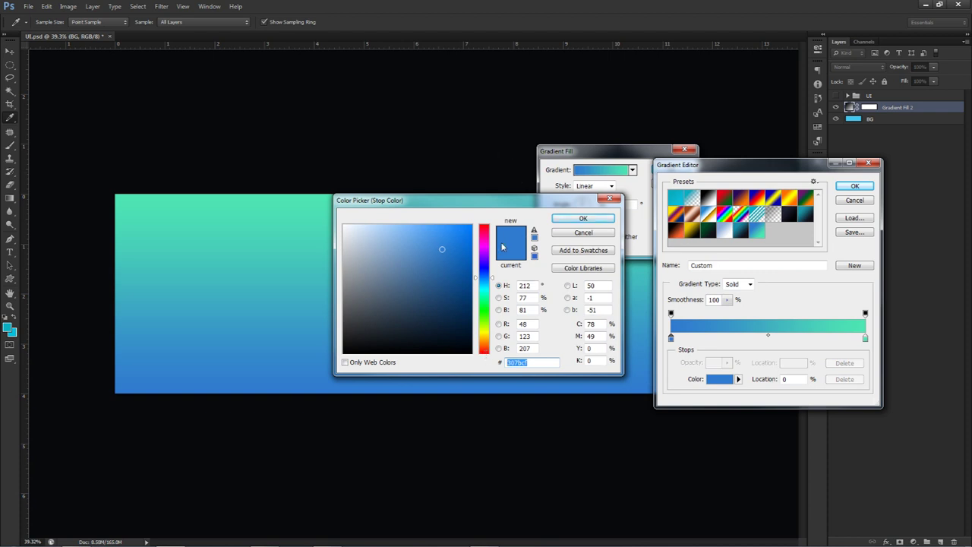
{"action": "left_click", "coordinate": [583, 218]}
{"action": "double_click", "coordinate": [865, 338]}
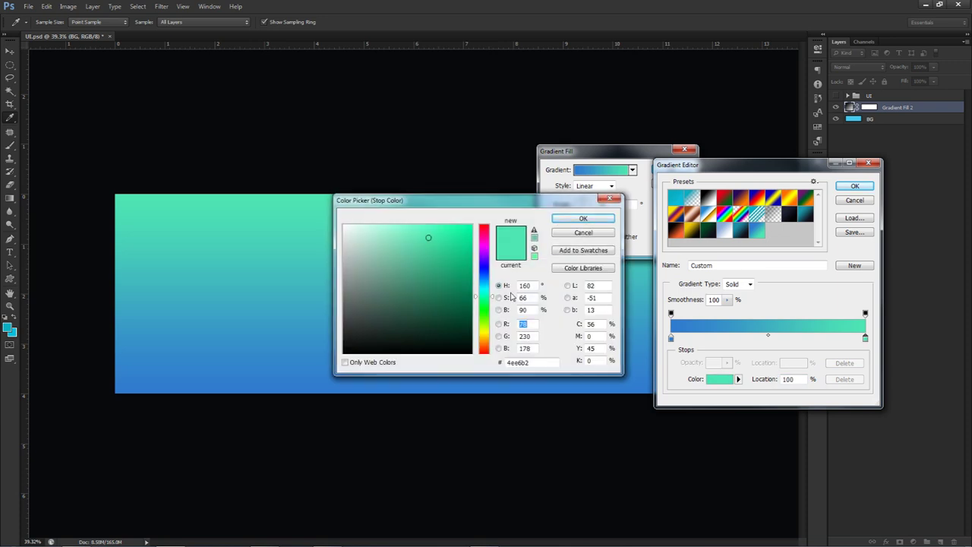
{"action": "left_click_drag", "start_coordinate": [536, 362], "coordinate": [502, 362]}
{"action": "left_click", "coordinate": [583, 232]}
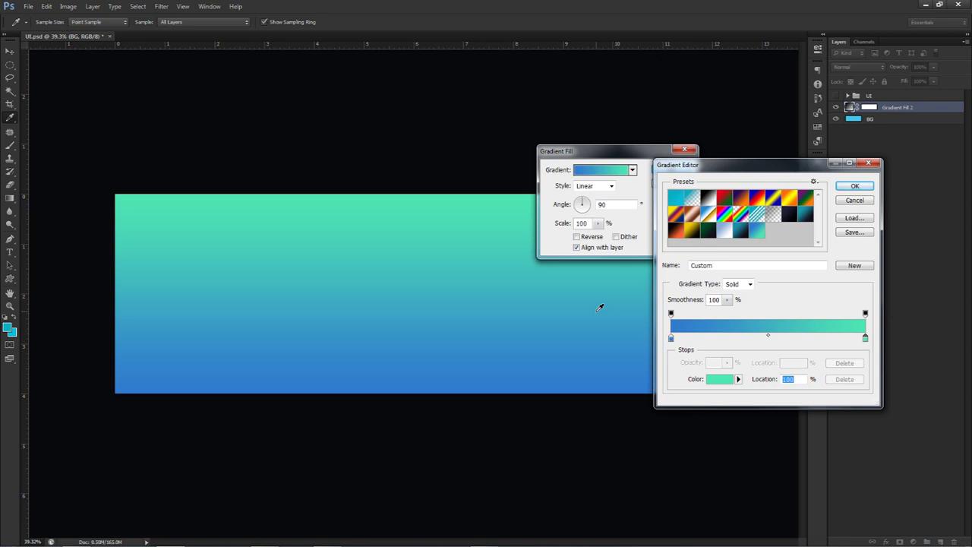
{"action": "left_click_drag", "start_coordinate": [671, 164], "coordinate": [524, 113]}
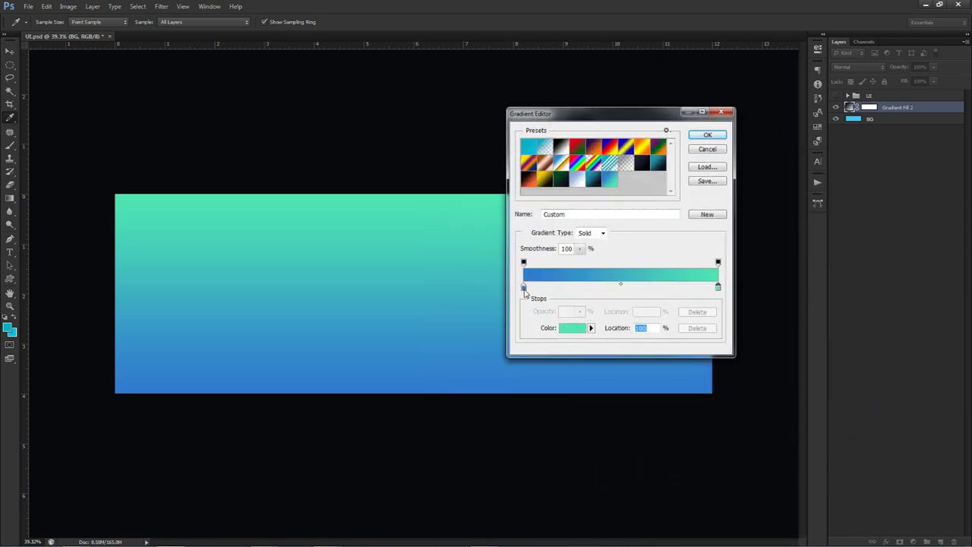
{"action": "double_click", "coordinate": [523, 288]}
{"action": "left_click", "coordinate": [485, 248]}
{"action": "left_click_drag", "start_coordinate": [486, 248], "coordinate": [483, 321]}
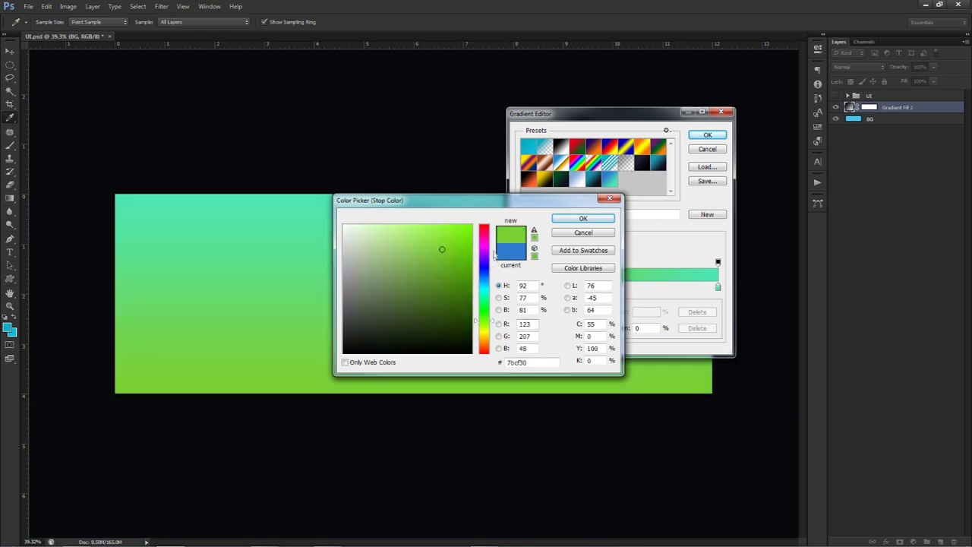
{"action": "left_click", "coordinate": [554, 233]}
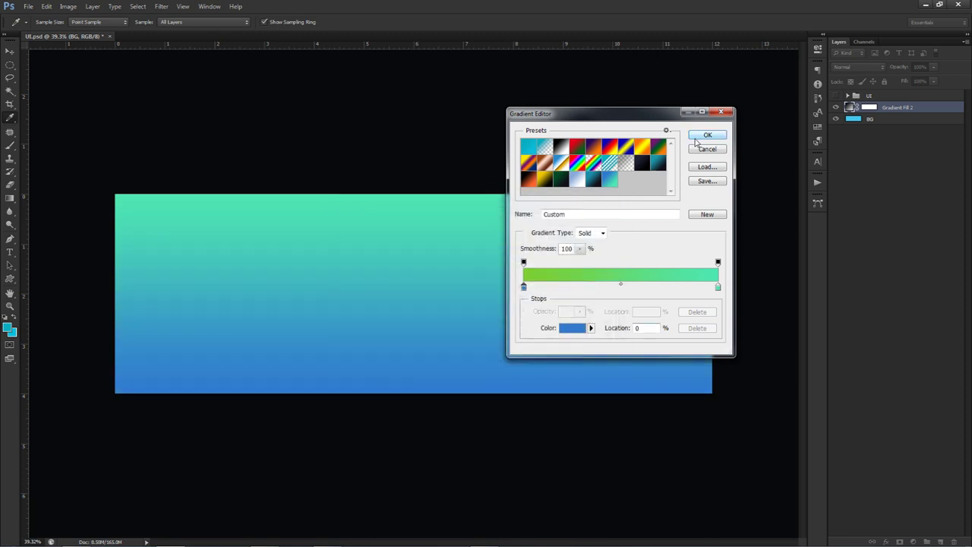
Step: Accept the linear blue-to-green gradient fill at 90° and compare the canvas with and without it
{"action": "left_click", "coordinate": [697, 140]}
{"action": "left_click", "coordinate": [666, 170]}
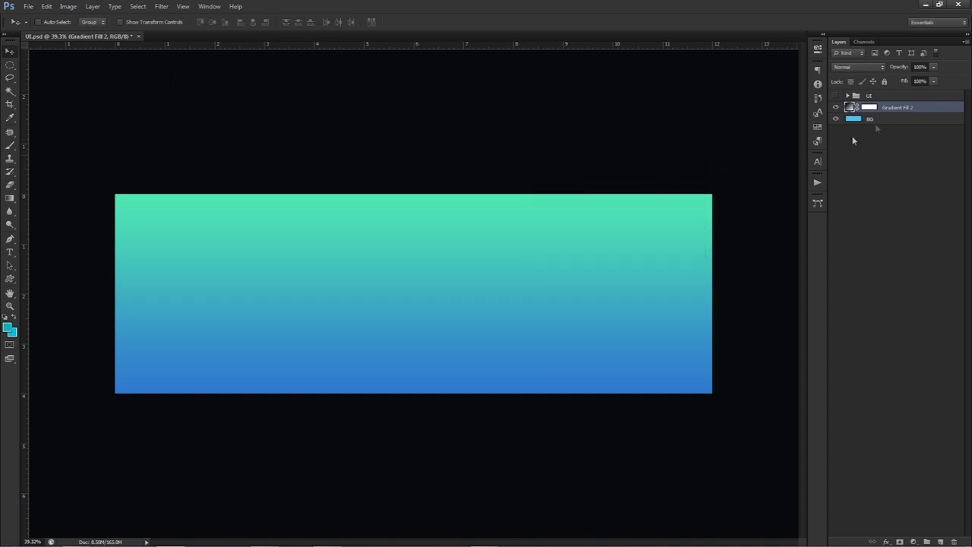
{"action": "left_click", "coordinate": [836, 107]}
{"action": "left_click", "coordinate": [836, 108]}
Step: Add a Color Balance adjustment layer and place it between the UI group and the gradient fill
{"action": "left_click", "coordinate": [909, 530]}
{"action": "left_click", "coordinate": [913, 541]}
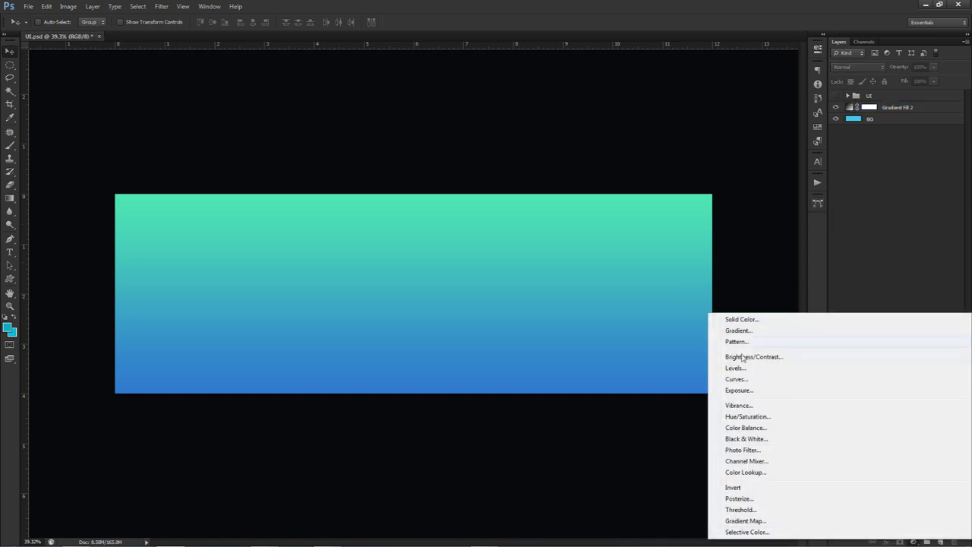
{"action": "left_click", "coordinate": [746, 428]}
{"action": "left_click_drag", "start_coordinate": [896, 98], "coordinate": [883, 110]}
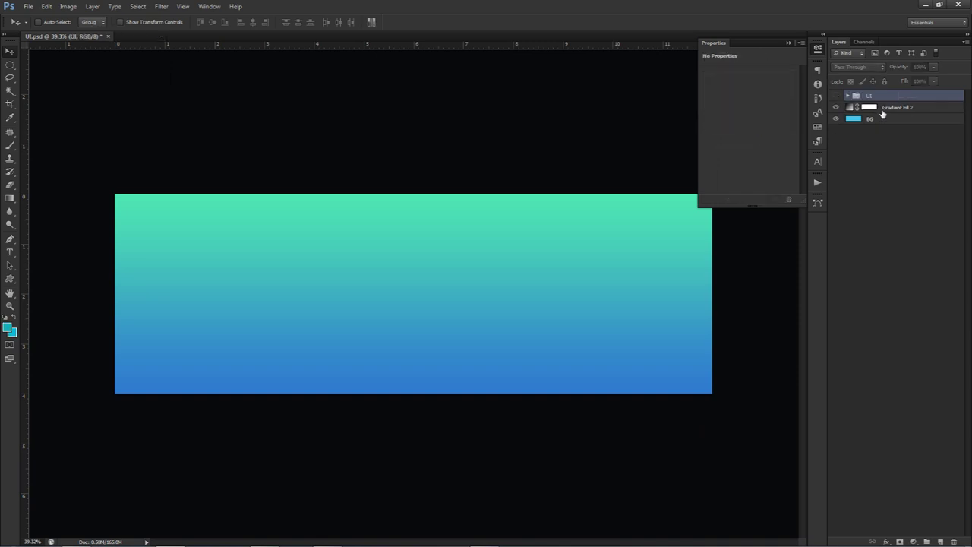
{"action": "left_click", "coordinate": [890, 99]}
{"action": "mouse_move", "coordinate": [869, 107]}
{"action": "left_mouse_down"}
{"action": "mouse_move", "coordinate": [877, 161]}
{"action": "mouse_move", "coordinate": [881, 92]}
{"action": "left_mouse_up"}
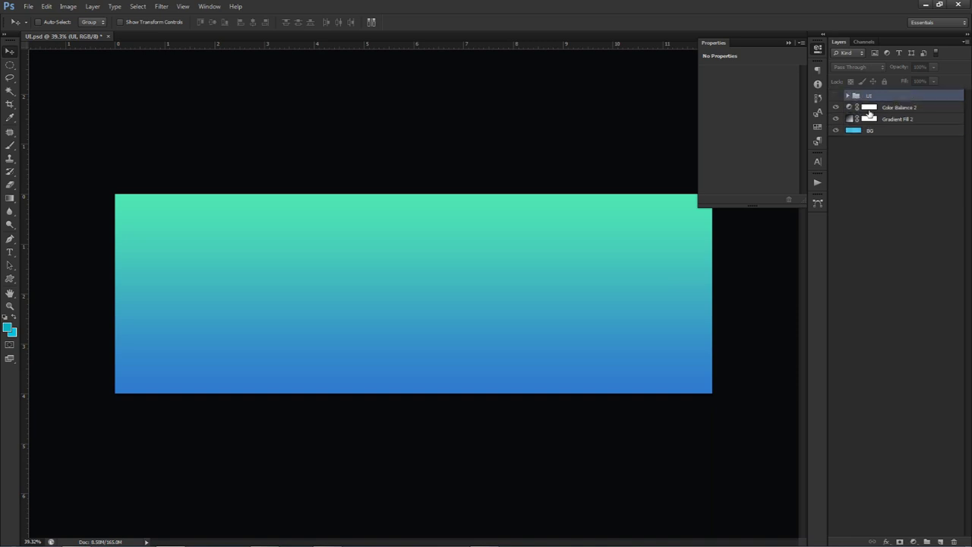
Step: Set the Color Balance midtones to -20 for Cyan/Red, 45 for Magenta/Green and 25 for Yellow/Blue
{"action": "left_click", "coordinate": [869, 107]}
{"action": "left_click", "coordinate": [848, 108]}
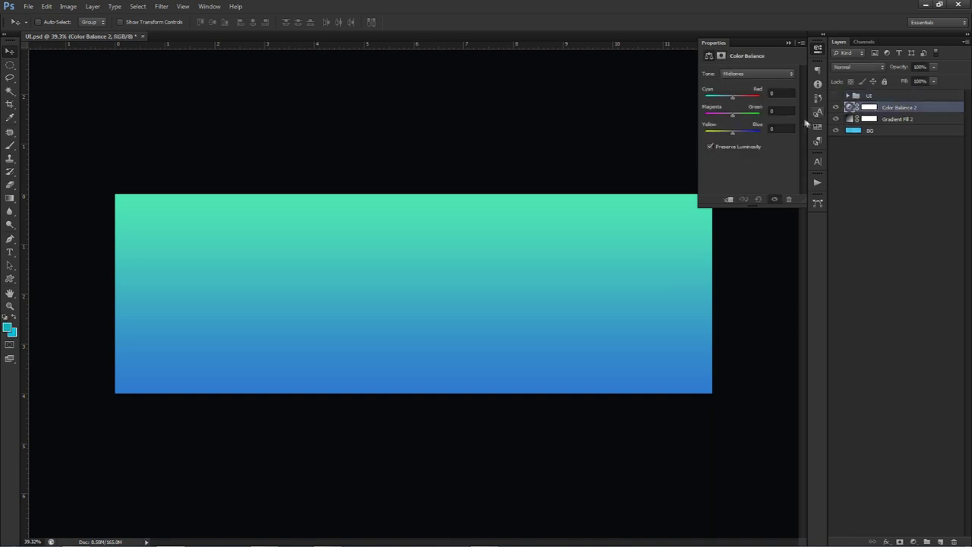
{"action": "left_click", "coordinate": [782, 93]}
{"action": "type", "text": "-20"}
{"action": "key", "text": "Tab"}
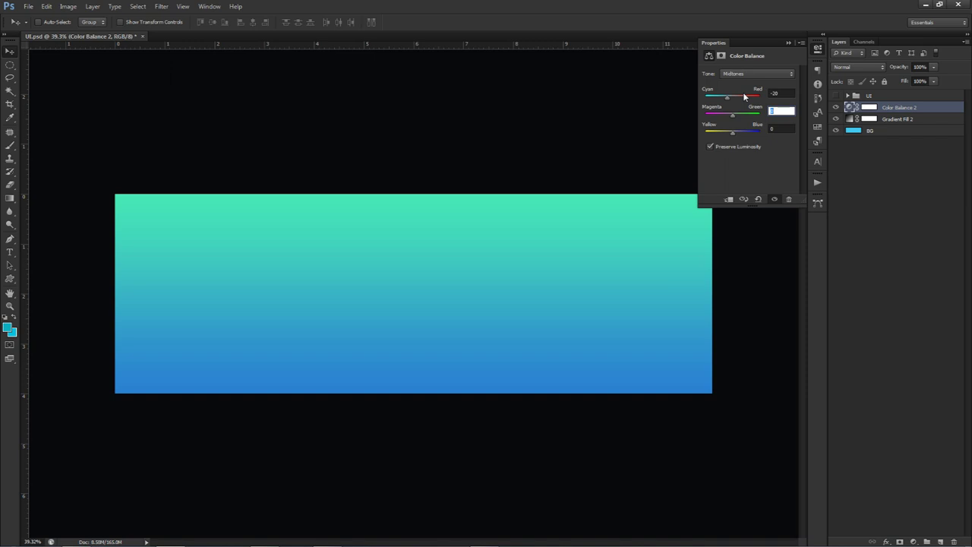
{"action": "type", "text": "45"}
{"action": "key", "text": "Tab"}
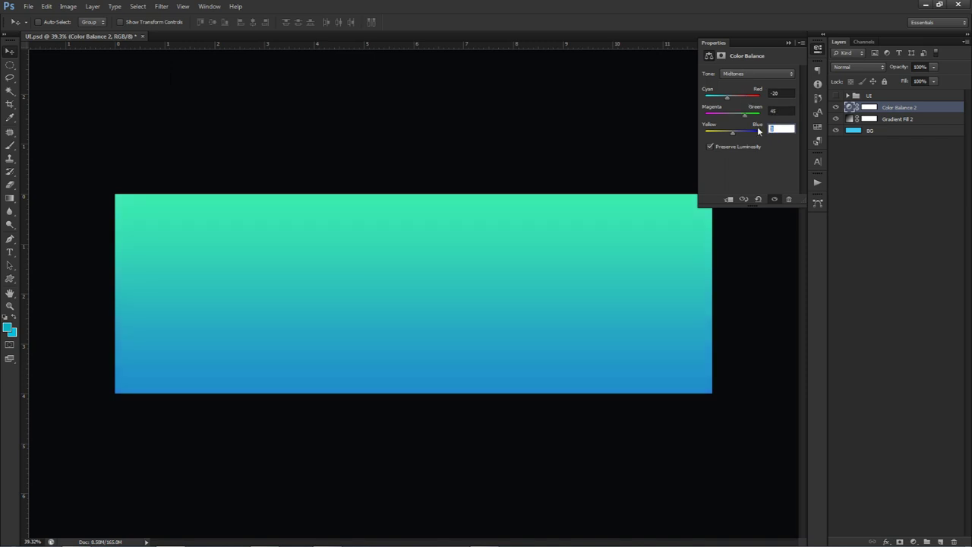
{"action": "type", "text": "25"}
{"action": "key", "text": "Return"}
Step: Compare the background with and without the Color Balance adjustment, leaving the layer visible
{"action": "left_click", "coordinate": [836, 108]}
{"action": "left_click", "coordinate": [836, 108]}
{"action": "left_click", "coordinate": [836, 108]}
{"action": "left_click", "coordinate": [836, 108]}
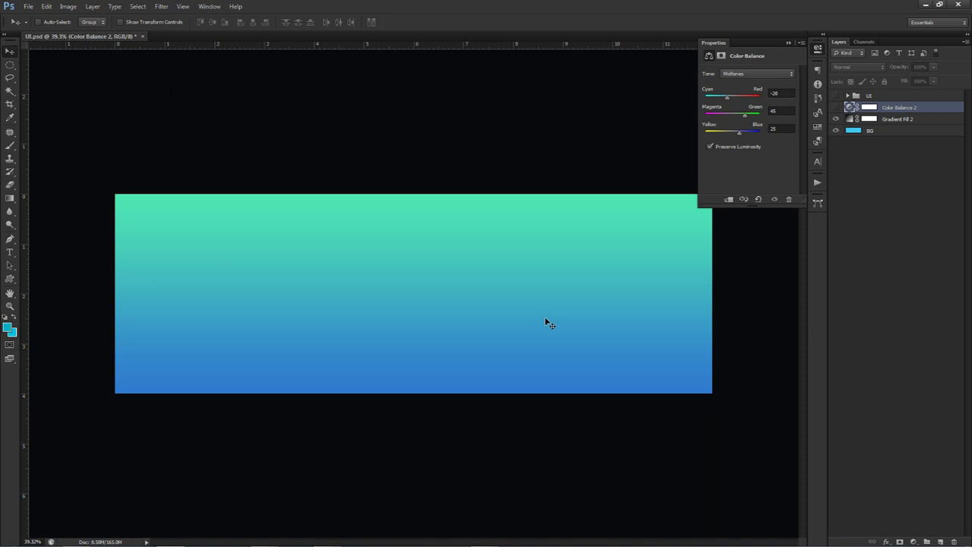
{"action": "left_click", "coordinate": [838, 107]}
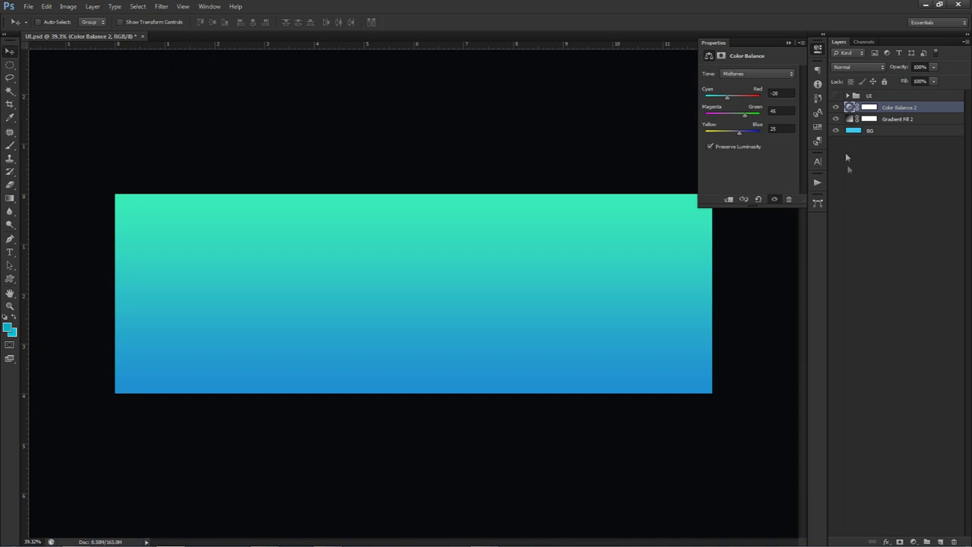
Step: Add a Curves adjustment layer above Color Balance and shape a subtle S-curve by slightly raising the highlights and lowering the shadows
{"action": "left_click", "coordinate": [913, 541]}
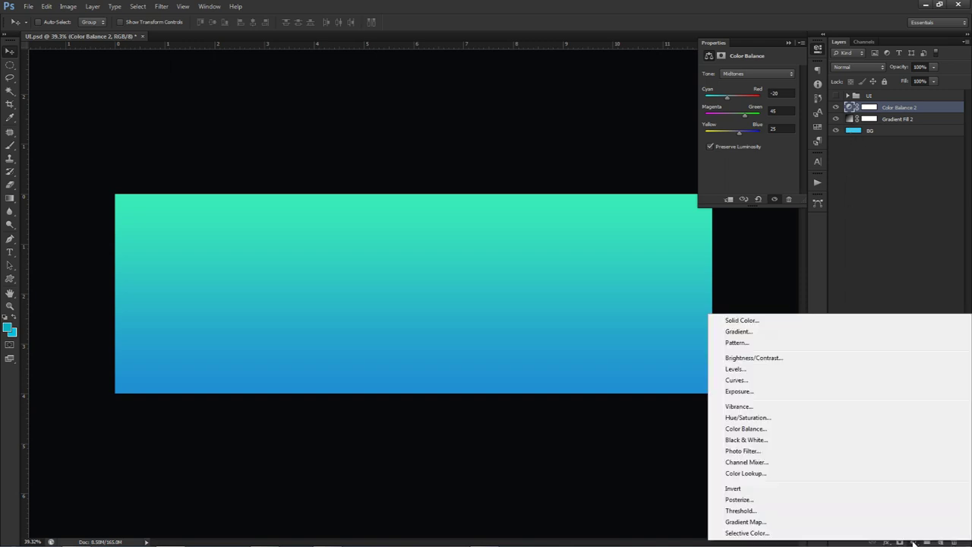
{"action": "left_click", "coordinate": [781, 380]}
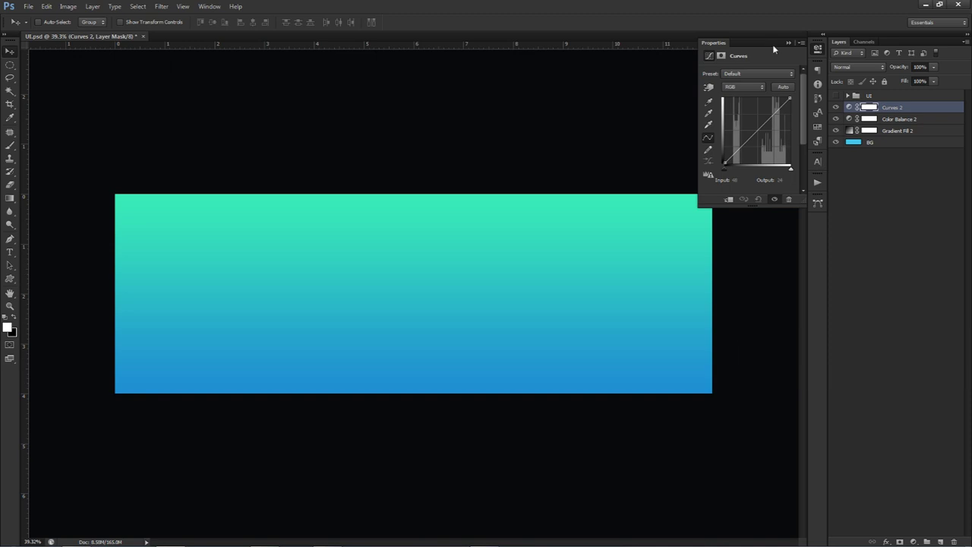
{"action": "left_click_drag", "start_coordinate": [775, 114], "coordinate": [774, 111]}
{"action": "left_click", "coordinate": [733, 153]}
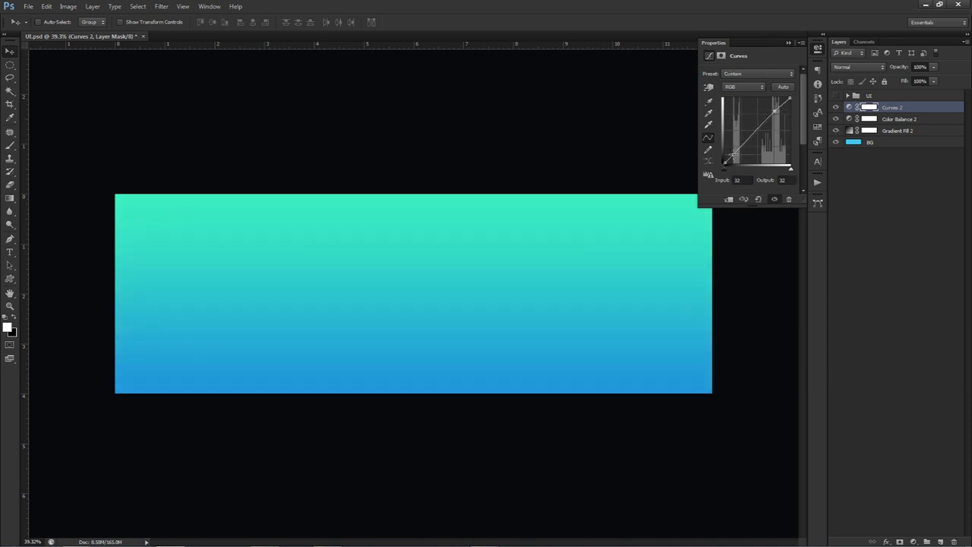
{"action": "left_click_drag", "start_coordinate": [733, 154], "coordinate": [734, 155]}
Step: Add a Brightness/Contrast adjustment layer with brightness 5 and contrast 75, and compare the canvas with and without it
{"action": "left_click", "coordinate": [913, 541]}
{"action": "left_click", "coordinate": [764, 360]}
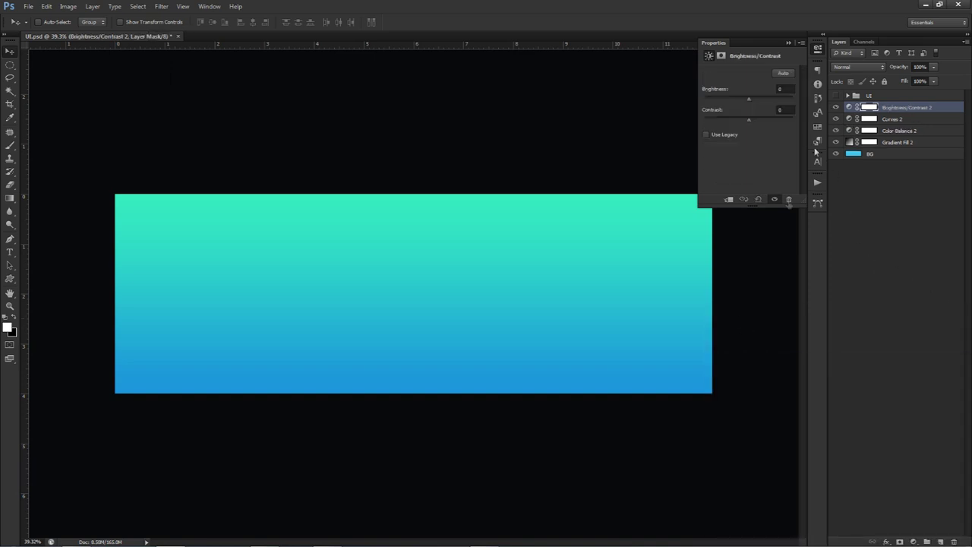
{"action": "left_click", "coordinate": [785, 89]}
{"action": "type", "text": "5"}
{"action": "key", "text": "Tab"}
{"action": "type", "text": "75"}
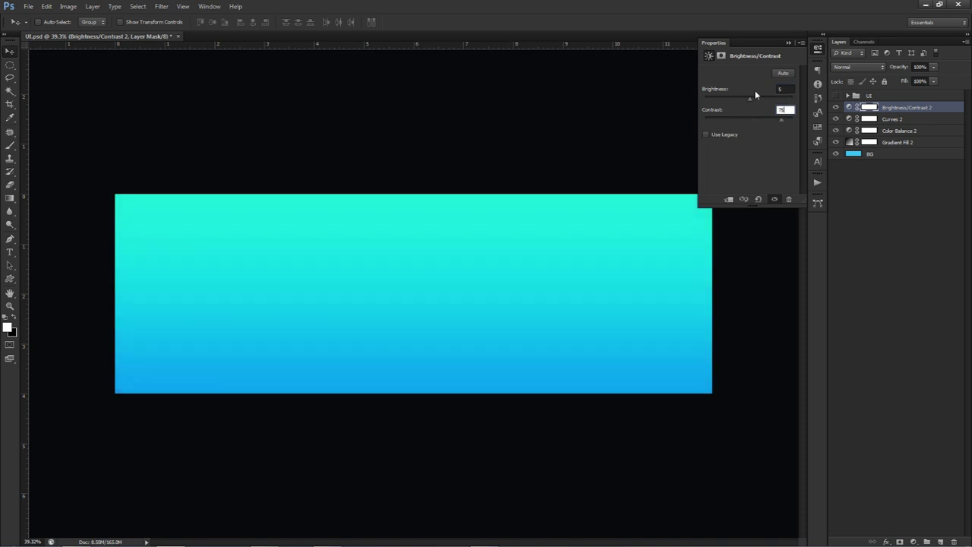
{"action": "left_click", "coordinate": [837, 108]}
{"action": "left_click", "coordinate": [837, 108]}
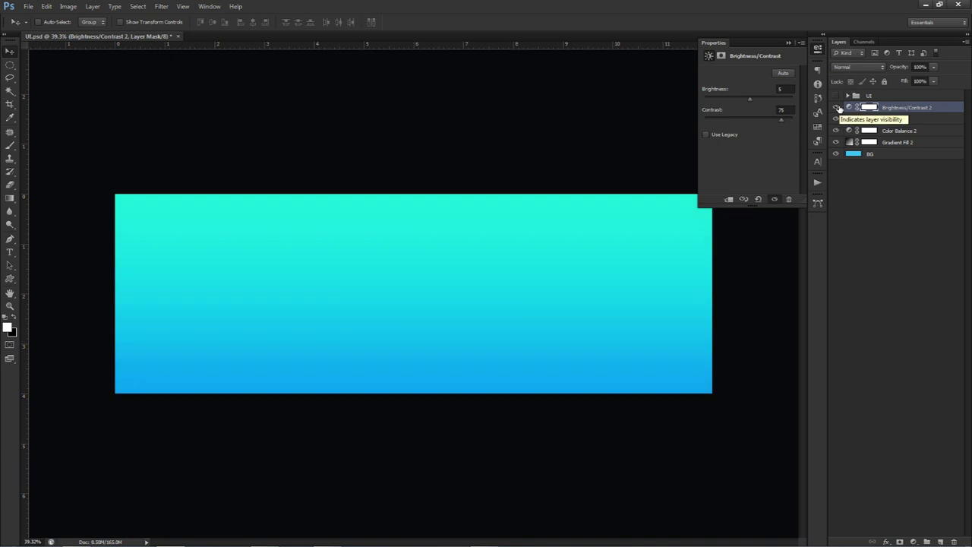
Step: Place a horizontal and a vertical guide through the canvas centre, redrawing the vertical one at the ruler's 6 mark
{"action": "mouse_move", "coordinate": [349, 540]}
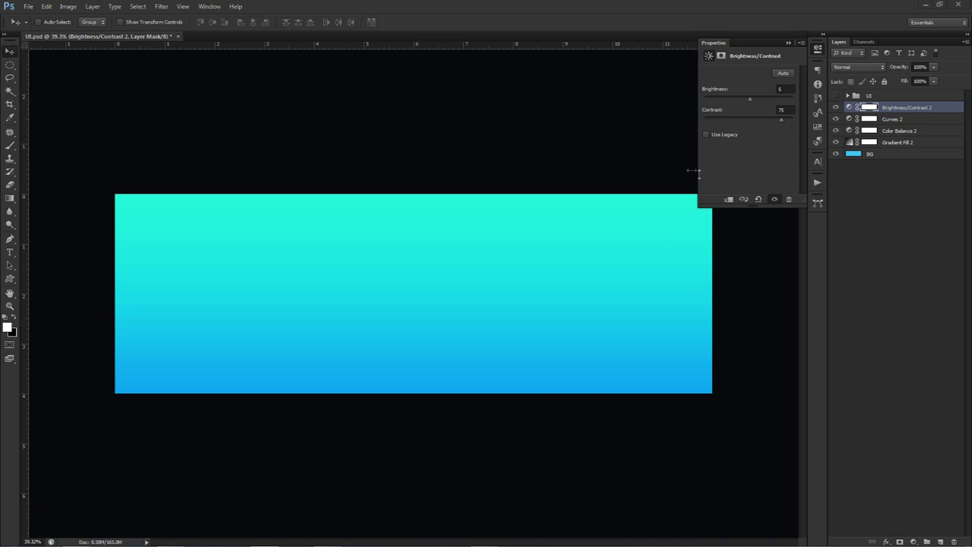
{"action": "key", "text": "F2"}
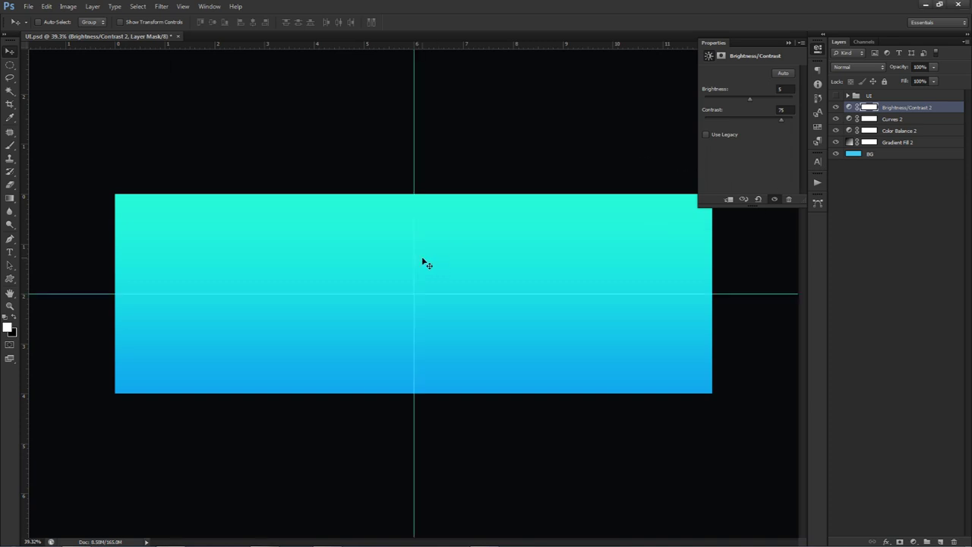
{"action": "left_click", "coordinate": [817, 50]}
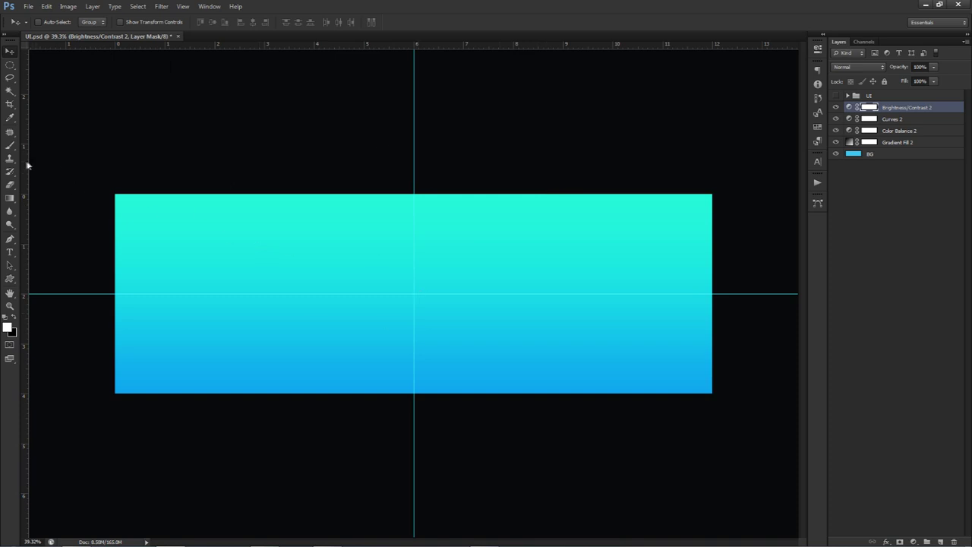
{"action": "left_click_drag", "start_coordinate": [413, 145], "coordinate": [7, 139]}
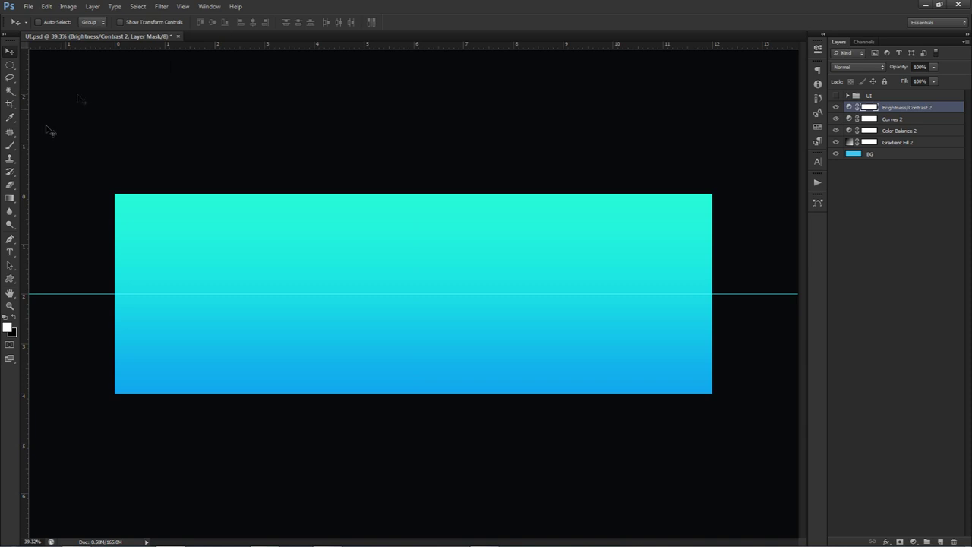
{"action": "left_click_drag", "start_coordinate": [24, 117], "coordinate": [413, 177]}
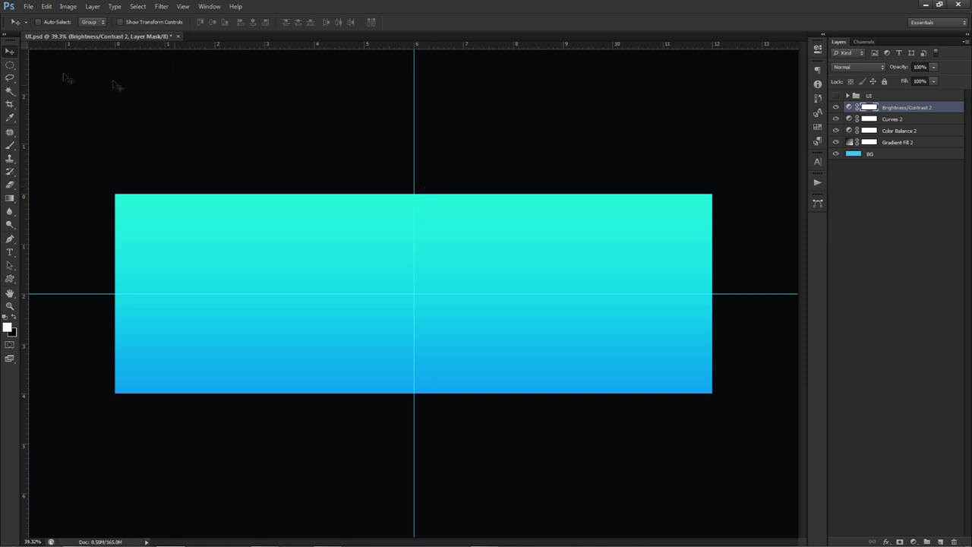
Step: Create a new layer above Brightness/Contrast 2 and draw a circular selection about 3.2 ruler units wide, centred on the guides' intersection
{"action": "left_click_drag", "start_coordinate": [10, 65], "coordinate": [65, 70]}
{"action": "left_click", "coordinate": [878, 111]}
{"action": "key", "text": "l"}
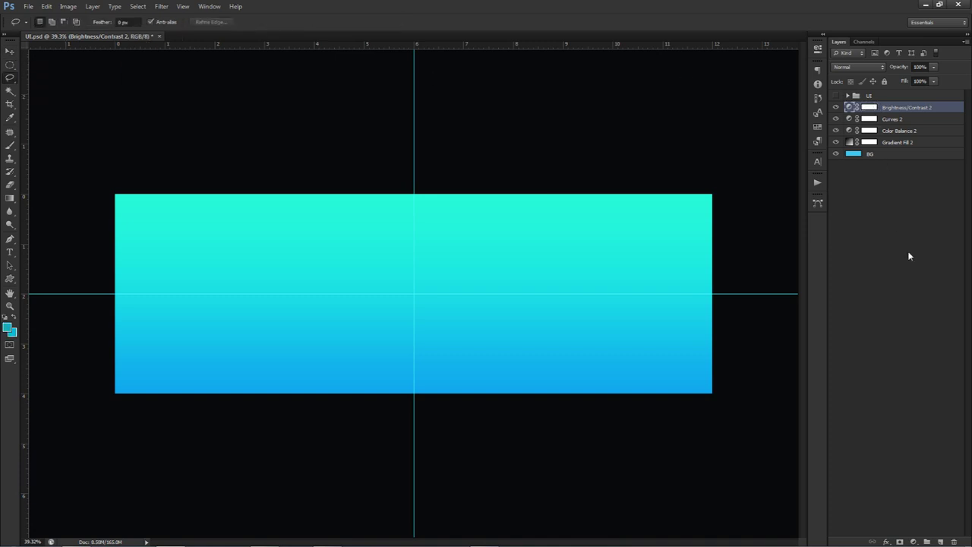
{"action": "left_click", "coordinate": [940, 541]}
{"action": "key", "text": "m"}
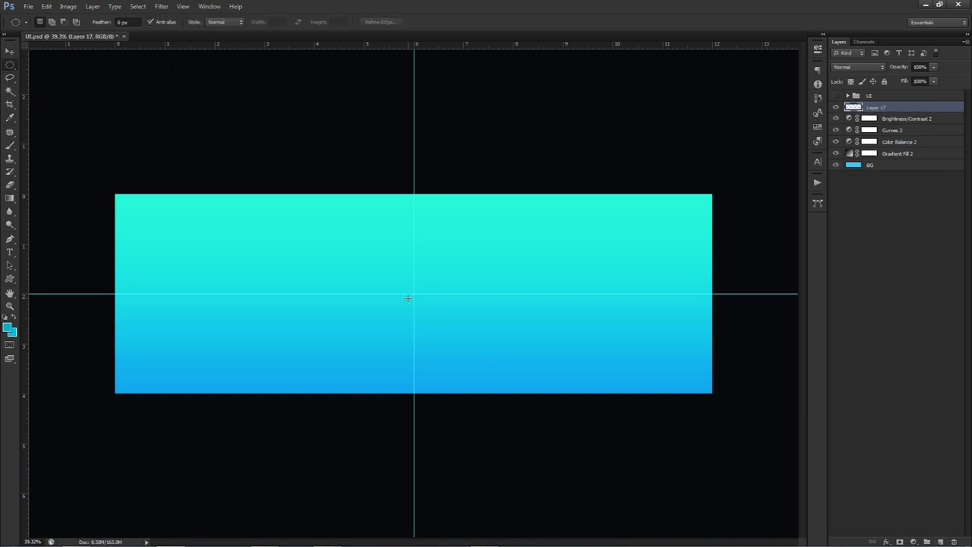
{"action": "left_click_drag", "start_coordinate": [508, 270], "coordinate": [608, 367]}
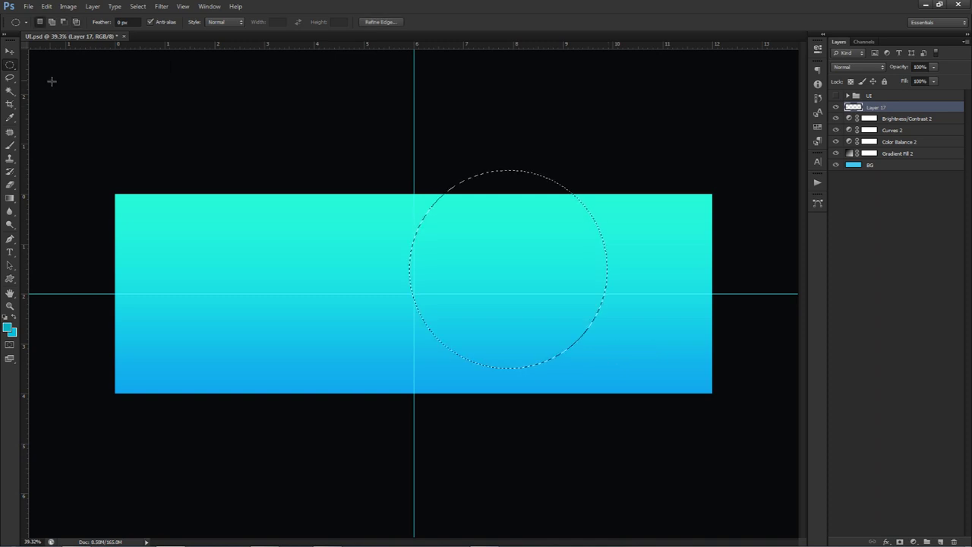
{"action": "left_click", "coordinate": [270, 190]}
{"action": "left_click_drag", "start_coordinate": [413, 293], "coordinate": [531, 372]}
Step: Set the foreground colour to white (#ffffff) and fill the circular selection with it on the new layer
{"action": "left_click", "coordinate": [9, 327]}
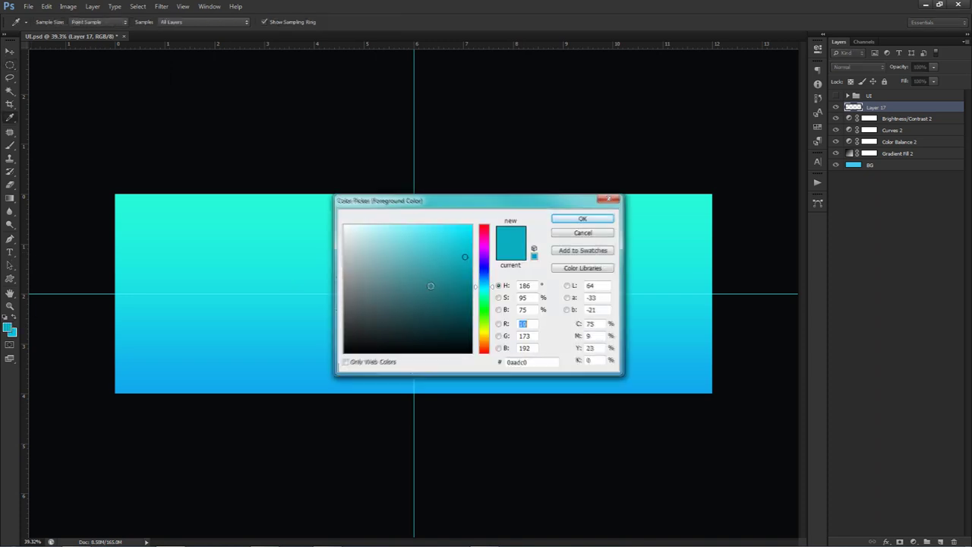
{"action": "left_click", "coordinate": [582, 219]}
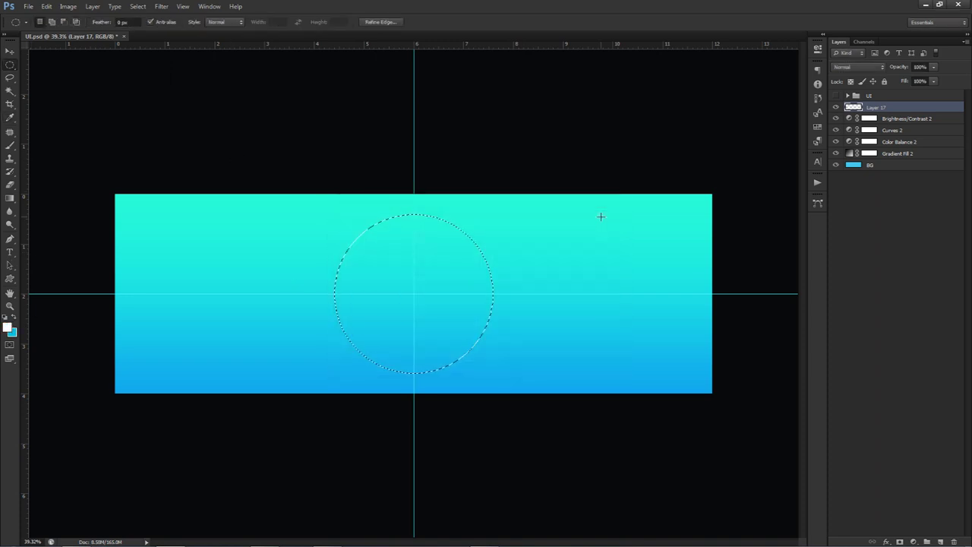
{"action": "key", "text": "alt+BackSpace"}
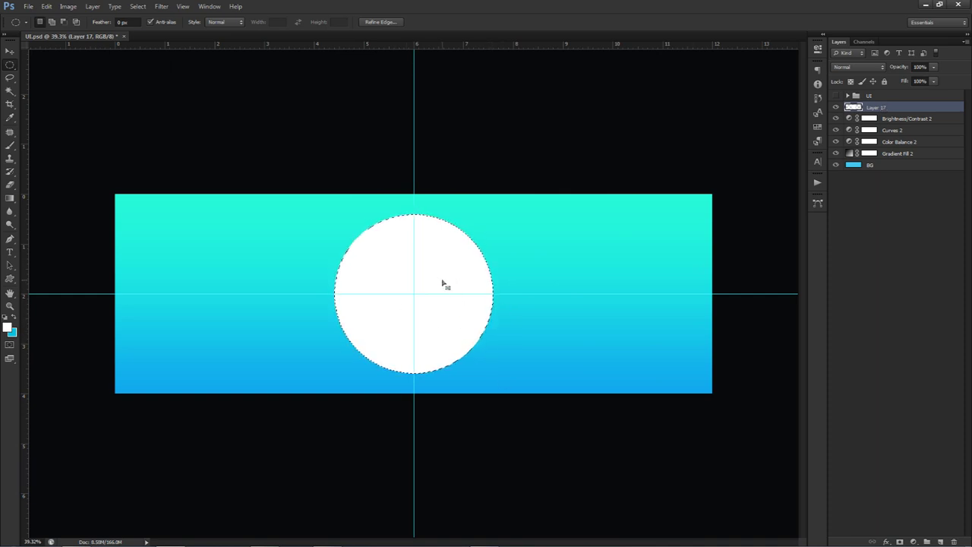
{"action": "left_click", "coordinate": [7, 328]}
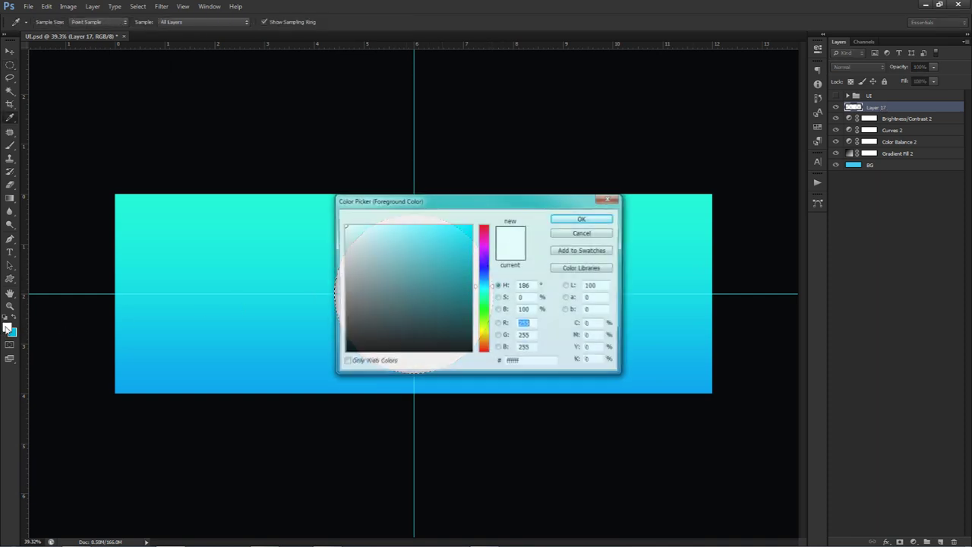
{"action": "key", "text": "Return"}
Step: Apply the Fill command with White as contents to the circular selection and deselect it
{"action": "right_click", "coordinate": [417, 261]}
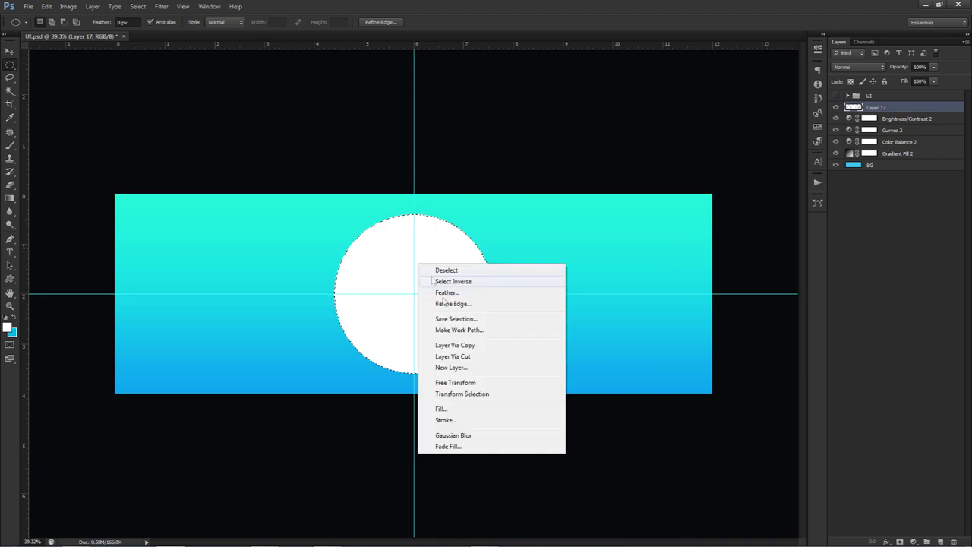
{"action": "left_click", "coordinate": [445, 406]}
{"action": "left_click", "coordinate": [461, 165]}
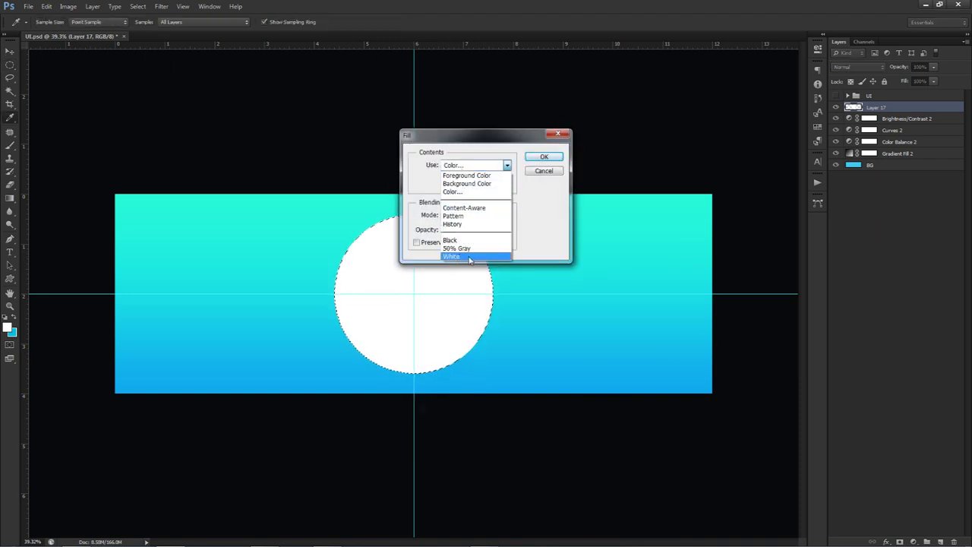
{"action": "left_click", "coordinate": [464, 260]}
{"action": "key", "text": "Return"}
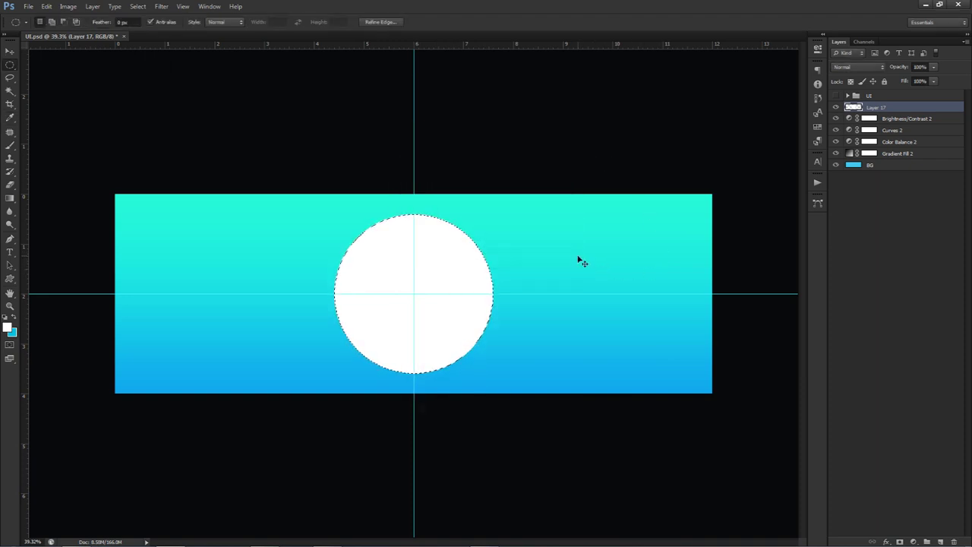
{"action": "key", "text": "ctrl+d"}
{"action": "key", "text": "v"}
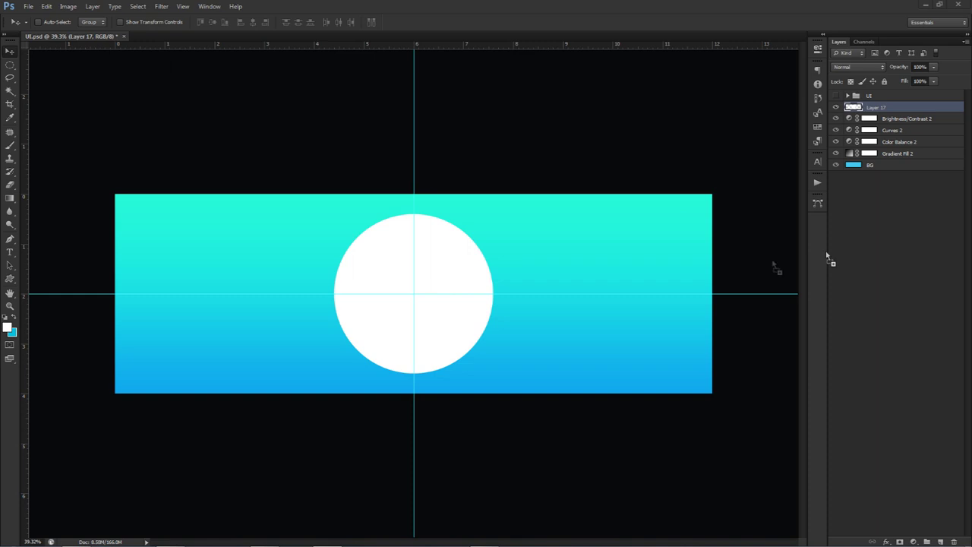
Step: Place the Patagonia mountain wallpaper in the banner, scale it up to cover the full width, and shift it down
{"action": "left_click_drag", "start_coordinate": [531, 291], "coordinate": [619, 186]}
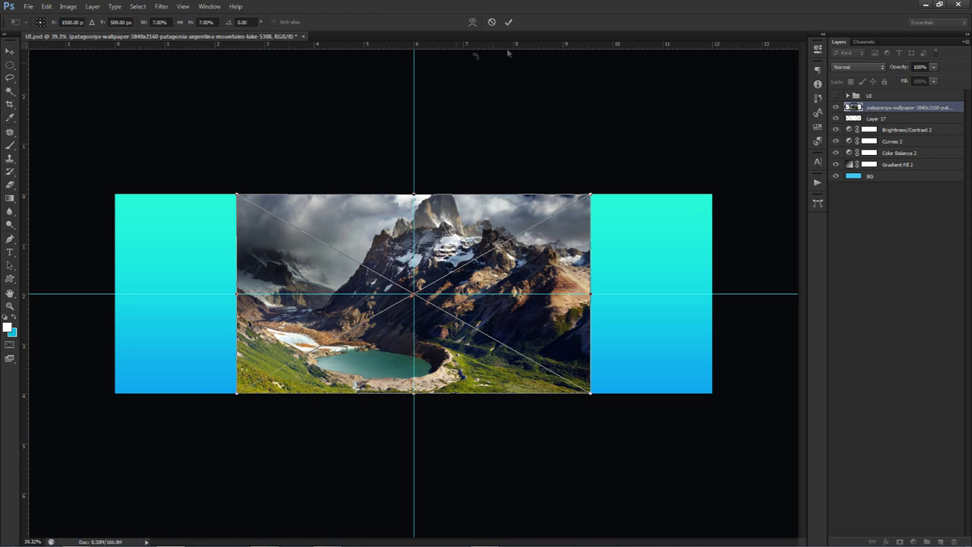
{"action": "left_click_drag", "start_coordinate": [585, 191], "coordinate": [730, 115]}
{"action": "key", "text": "Return"}
{"action": "left_click_drag", "start_coordinate": [599, 226], "coordinate": [598, 288]}
Step: Hide the guides and set the mountain picture's layer to Luminosity blending at 25% opacity
{"action": "key", "text": "ctrl+semicolon"}
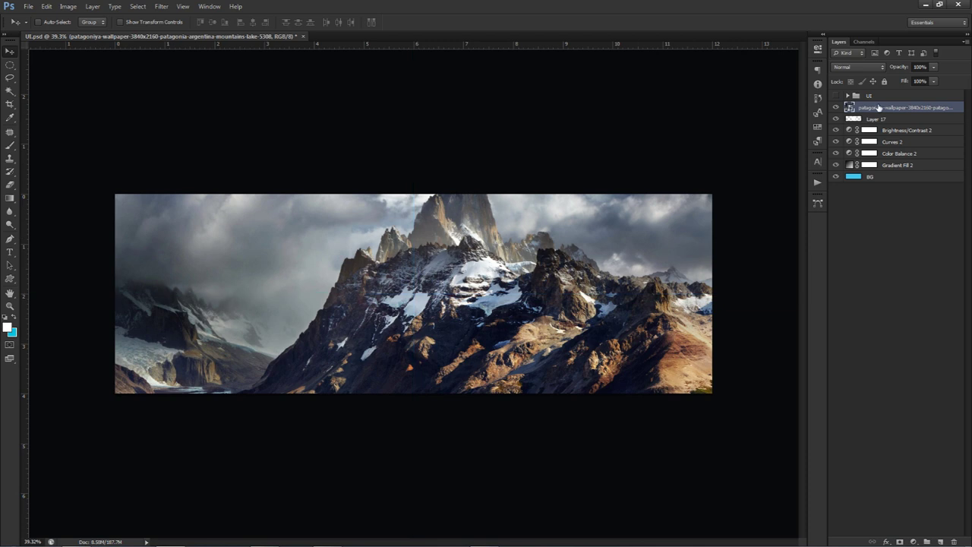
{"action": "left_click", "coordinate": [856, 65]}
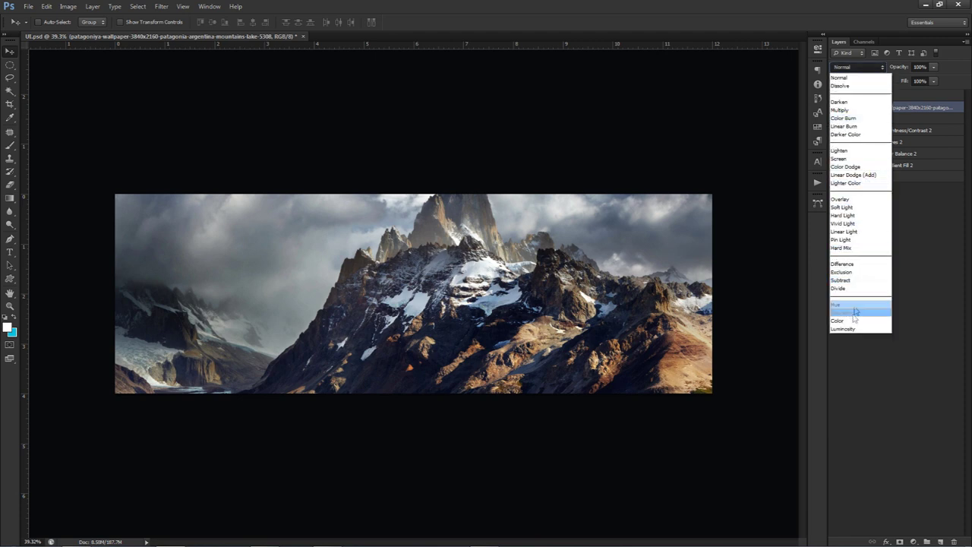
{"action": "left_click", "coordinate": [843, 328]}
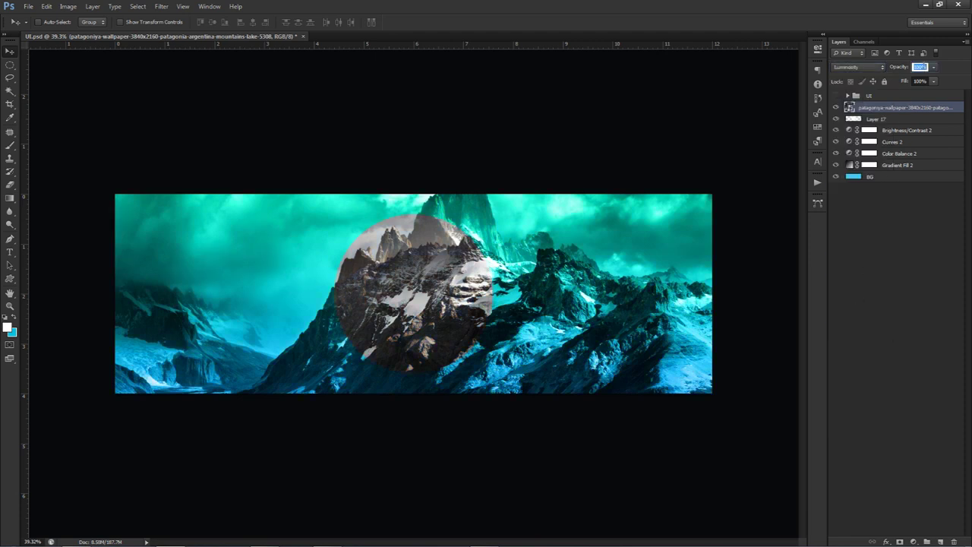
{"action": "type", "text": "25"}
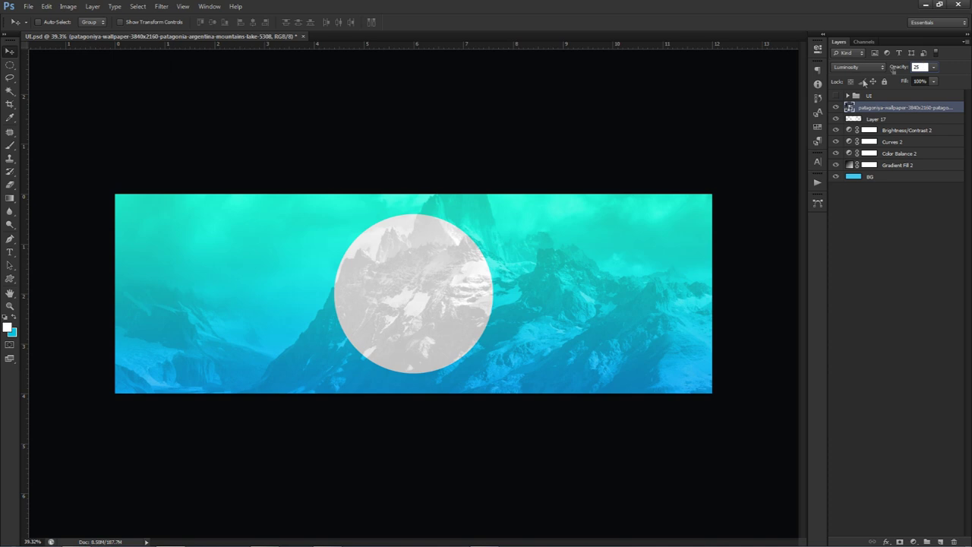
Step: Put the mountain picture beneath the circle in the layer order and rename the circle's layer White Circle
{"action": "left_click_drag", "start_coordinate": [887, 108], "coordinate": [875, 126]}
{"action": "left_click", "coordinate": [875, 110]}
{"action": "double_click", "coordinate": [875, 110]}
{"action": "type", "text": "White Circ"}
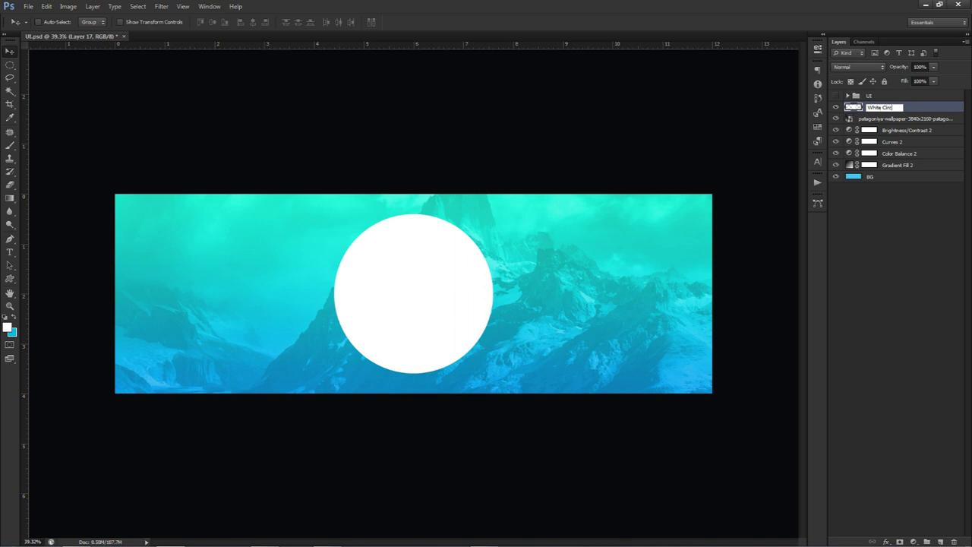
{"action": "key", "text": "Return"}
Step: Rename the mountain wallpaper layer as Pic
{"action": "left_click", "coordinate": [894, 120]}
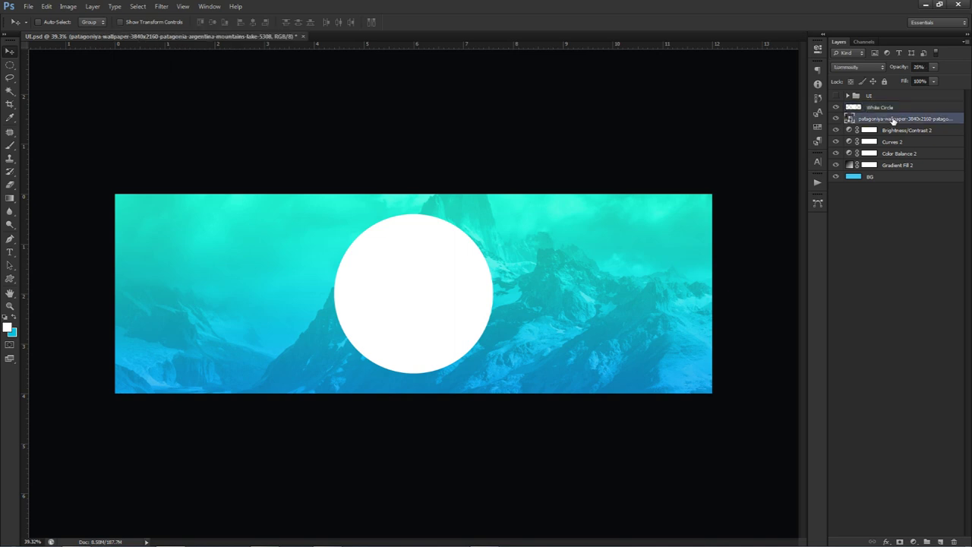
{"action": "double_click", "coordinate": [894, 120]}
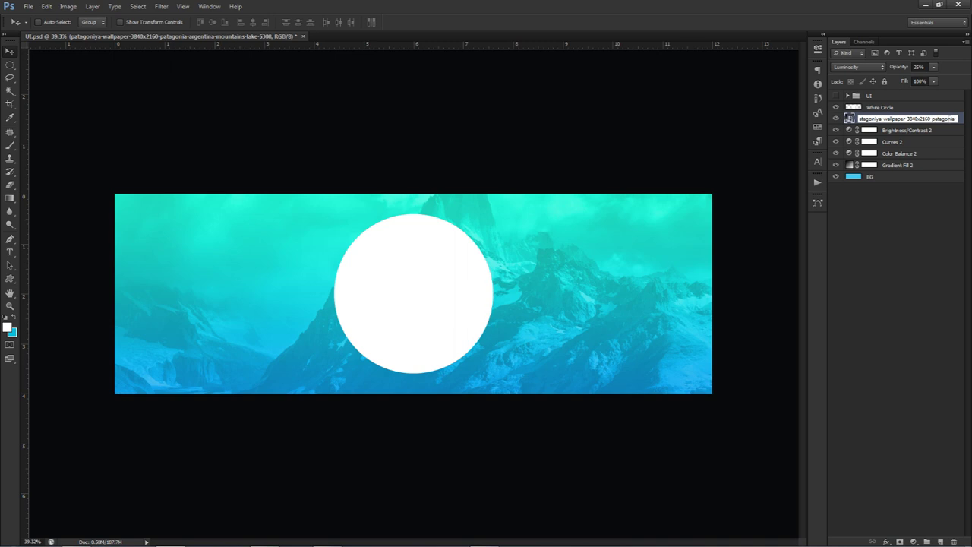
{"action": "left_click", "coordinate": [884, 119]}
{"action": "key", "text": "shift+End"}
{"action": "key", "text": "Delete"}
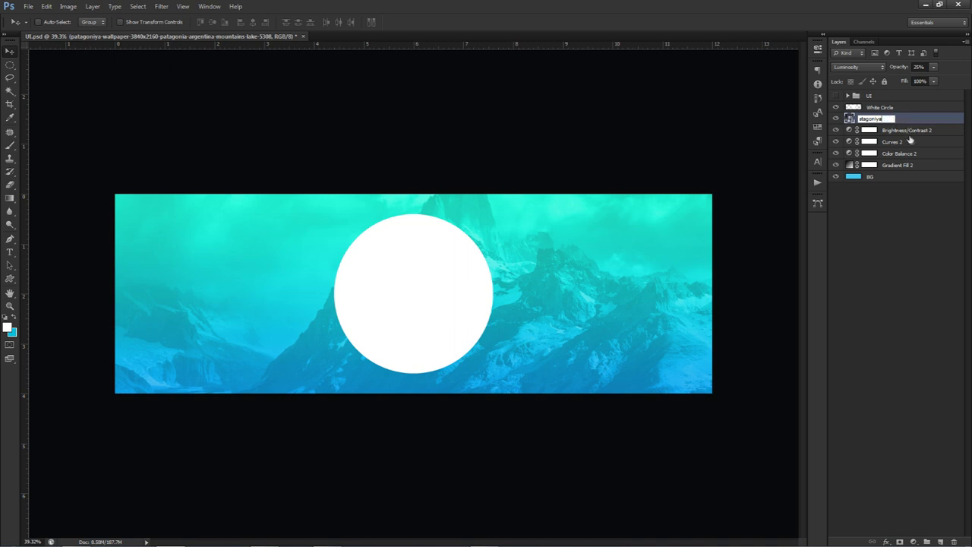
{"action": "left_click_drag", "start_coordinate": [880, 124], "coordinate": [812, 119]}
{"action": "type", "text": "Pic"}
{"action": "key", "text": "Return"}
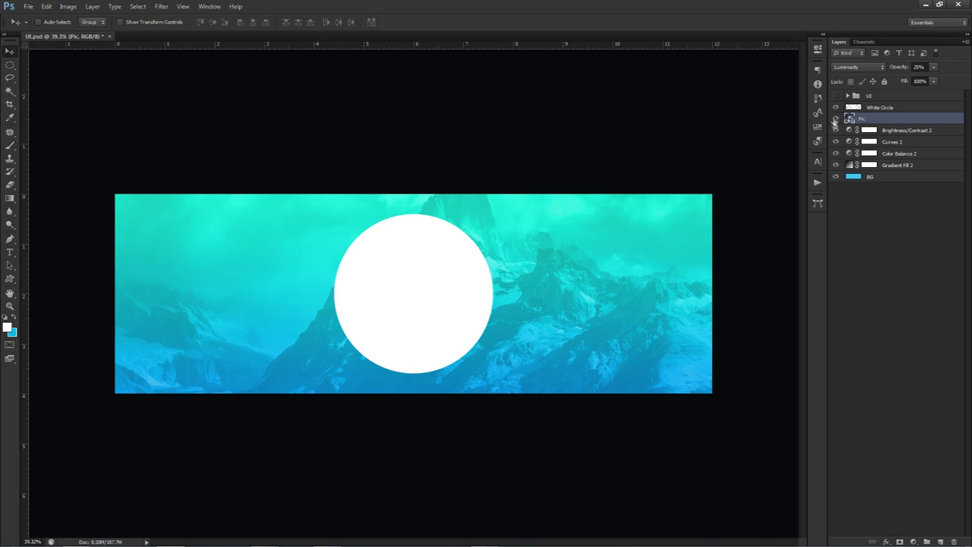
Step: Compare the work in progress with the finished UI group, then hide the group and restore the working layers
{"action": "left_click_drag", "start_coordinate": [837, 109], "coordinate": [836, 165]}
{"action": "left_click", "coordinate": [835, 96]}
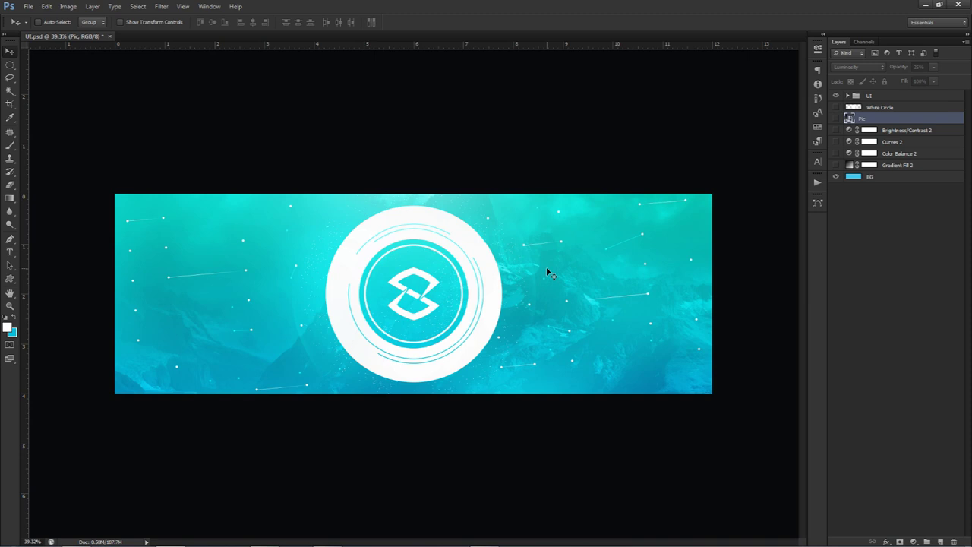
{"action": "left_click", "coordinate": [836, 96]}
{"action": "left_click_drag", "start_coordinate": [835, 107], "coordinate": [836, 165]}
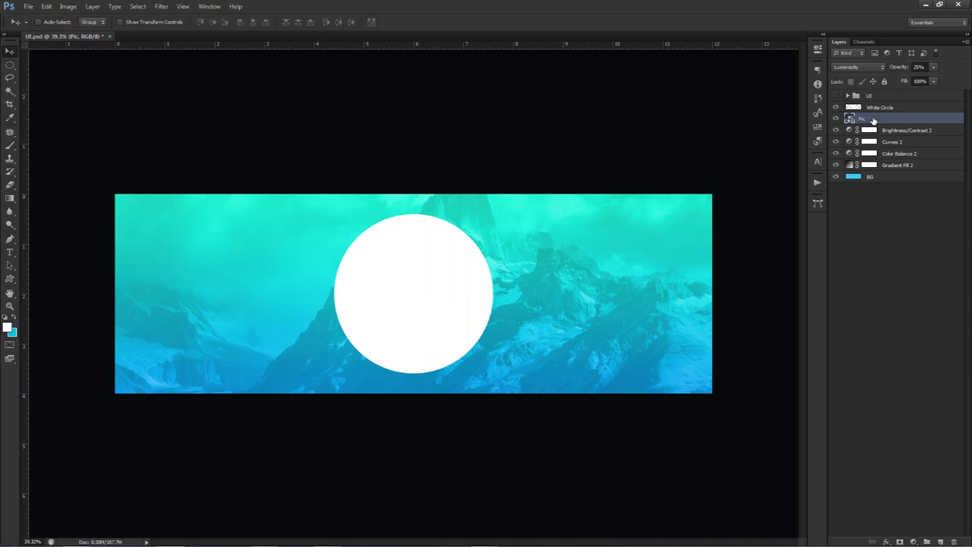
Step: Add a Brightness/Contrast adjustment layer with brightness -101 and contrast 65, clipped to the Pic layer
{"action": "left_click", "coordinate": [912, 541]}
{"action": "left_click", "coordinate": [762, 358]}
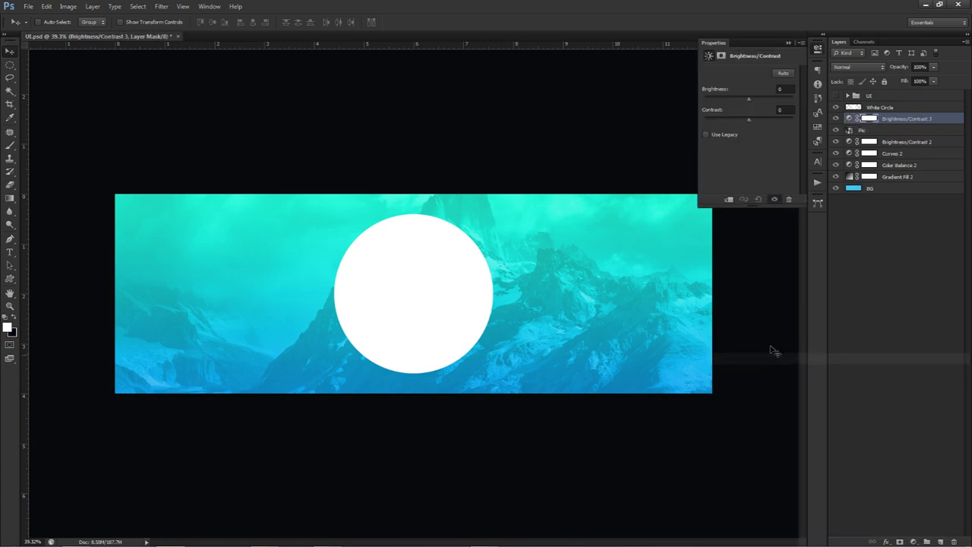
{"action": "left_click", "coordinate": [785, 89]}
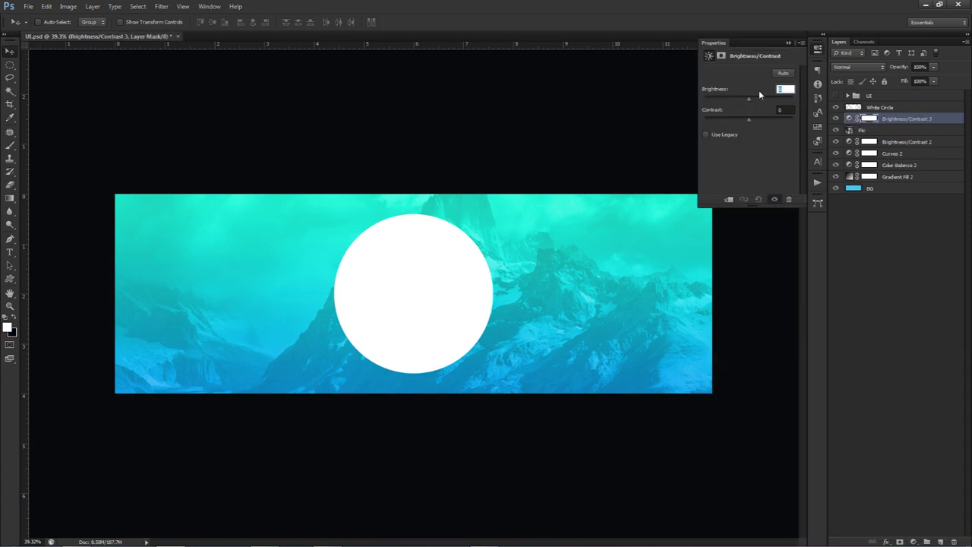
{"action": "type", "text": "-100"}
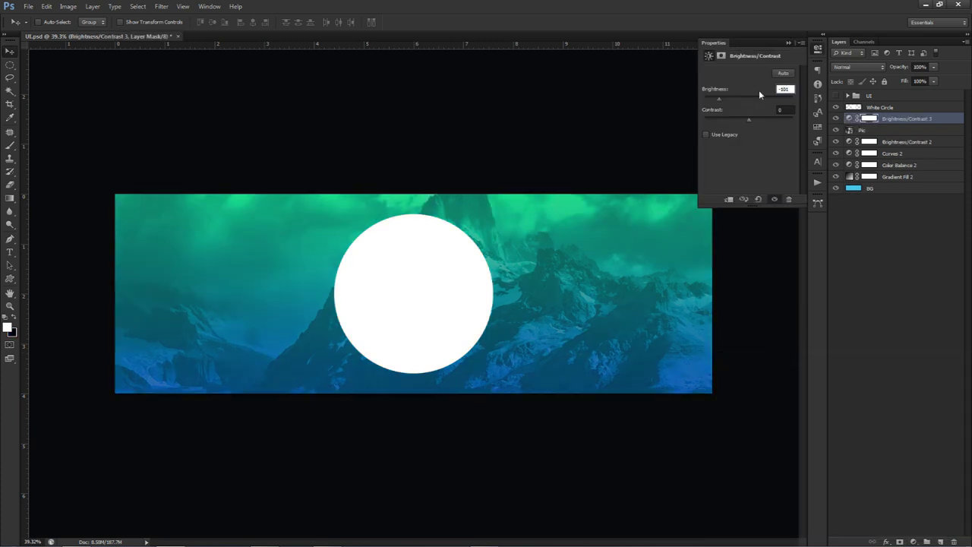
{"action": "key", "text": "Tab"}
{"action": "type", "text": "65"}
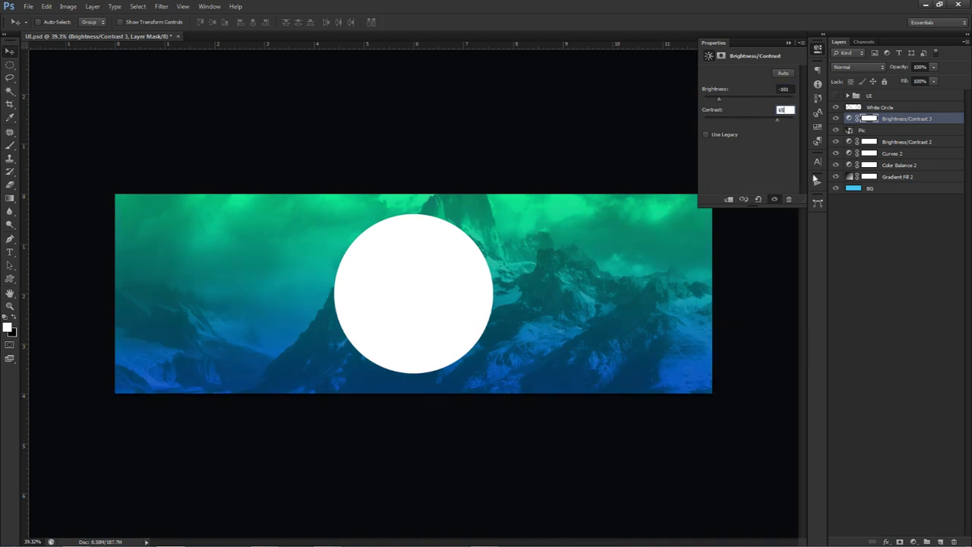
{"action": "right_click", "coordinate": [896, 119]}
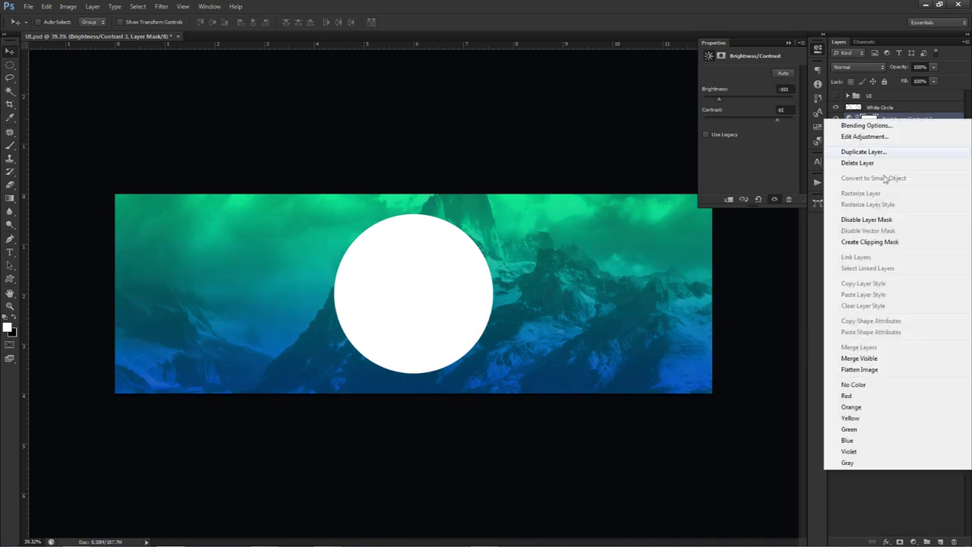
{"action": "left_click", "coordinate": [865, 241]}
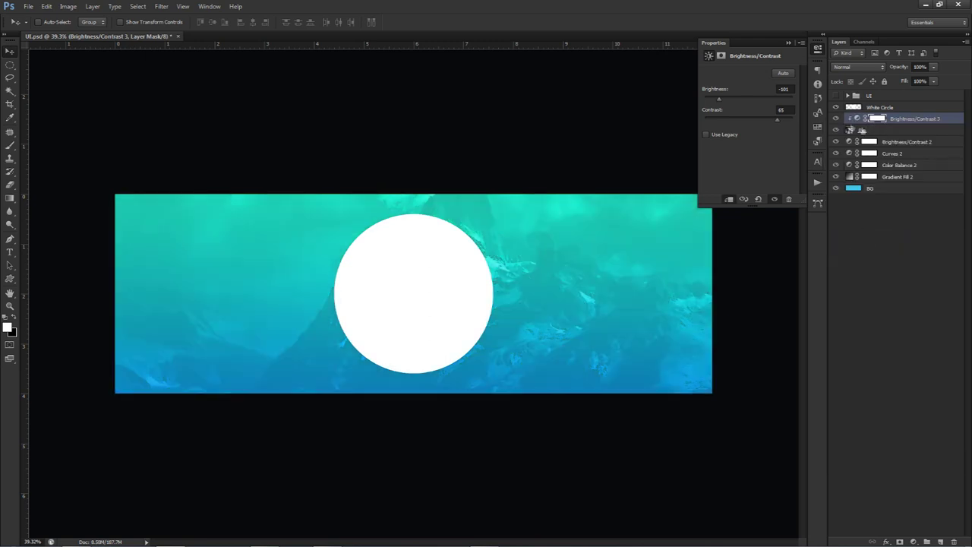
Step: Compare the mountain picture with and without its clipped Brightness/Contrast adjustment, leaving the adjustment visible
{"action": "left_click", "coordinate": [835, 119]}
{"action": "left_click", "coordinate": [835, 119]}
{"action": "left_click", "coordinate": [836, 119]}
{"action": "left_click", "coordinate": [835, 119]}
{"action": "left_click", "coordinate": [835, 120]}
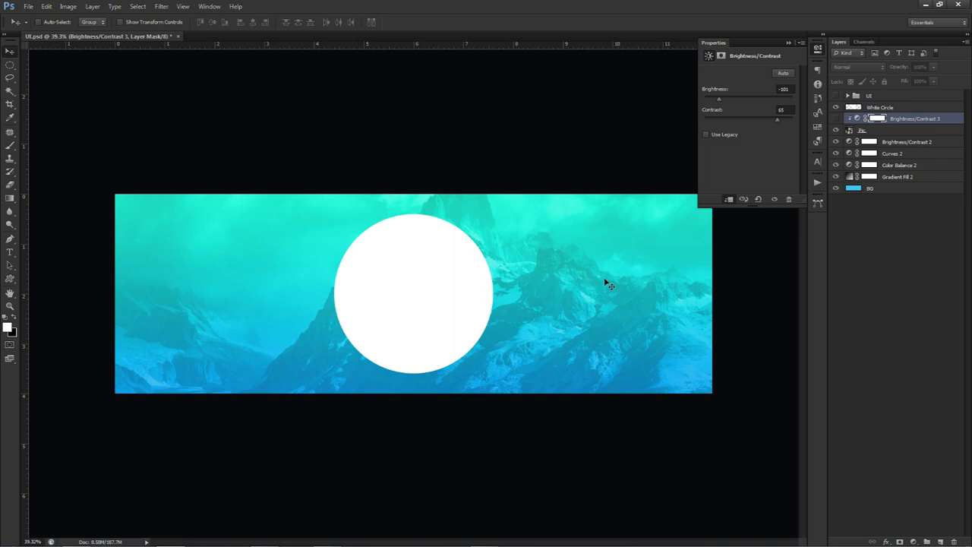
{"action": "left_click", "coordinate": [836, 118]}
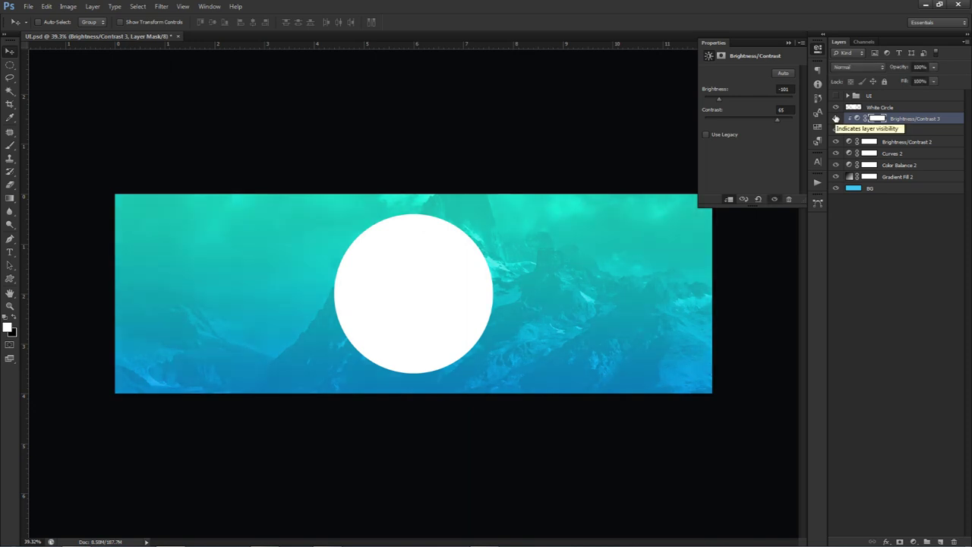
{"action": "left_click", "coordinate": [836, 119]}
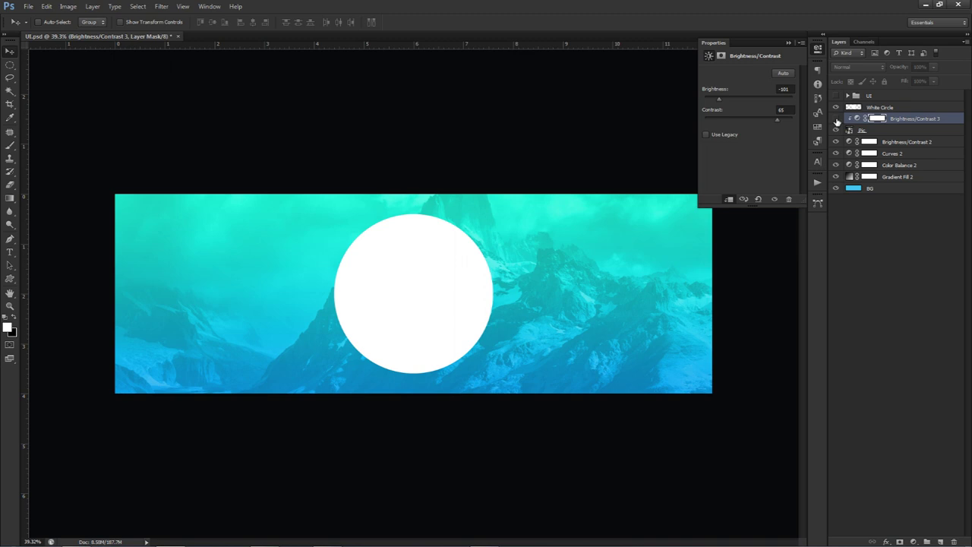
{"action": "left_click", "coordinate": [836, 119]}
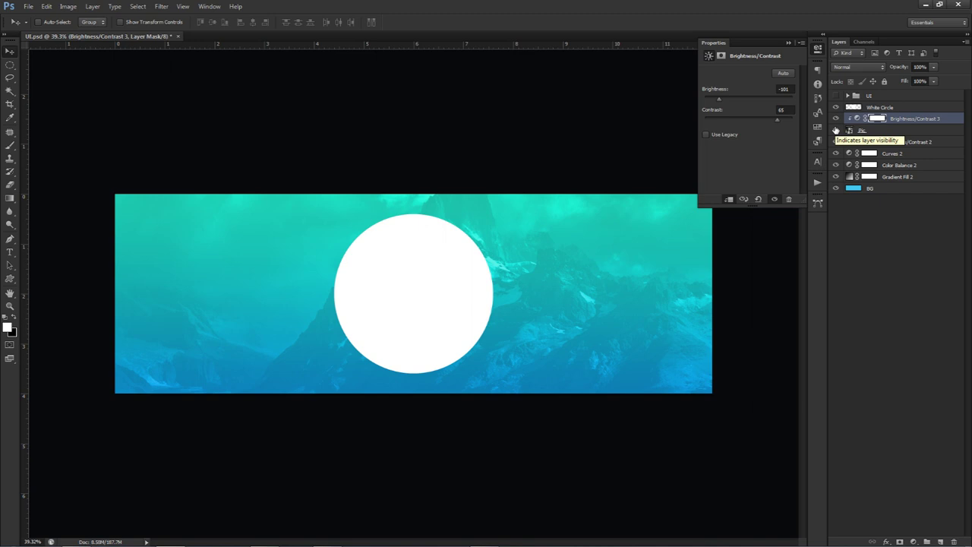
Step: Show the guides and make a circular selection centred on their crossing, slightly over half the white circle's diameter
{"action": "left_click", "coordinate": [881, 107]}
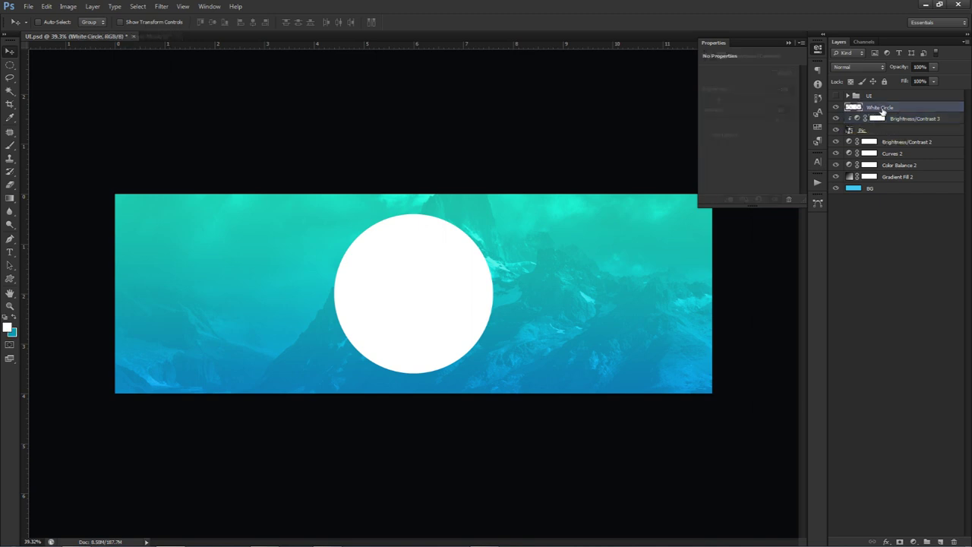
{"action": "key", "text": "ctrl+semicolon"}
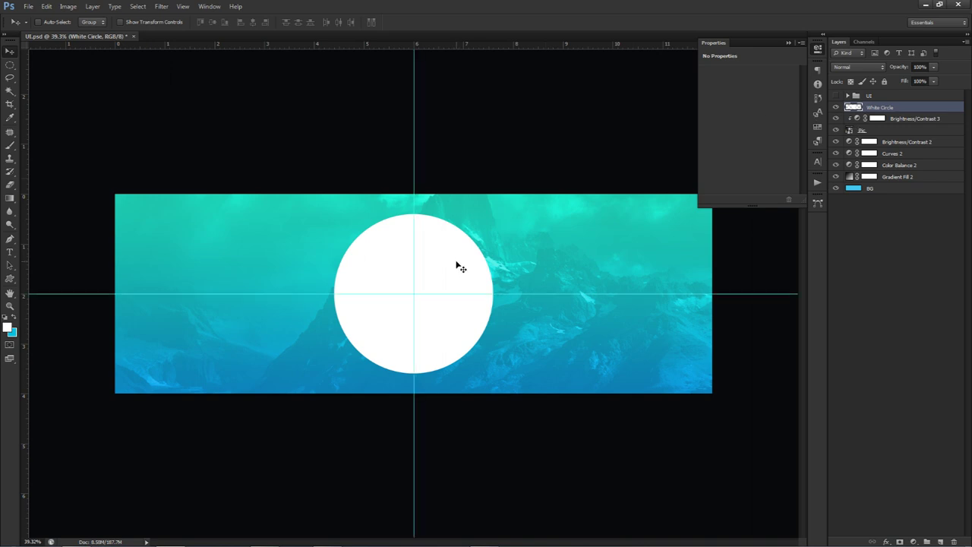
{"action": "key", "text": "m"}
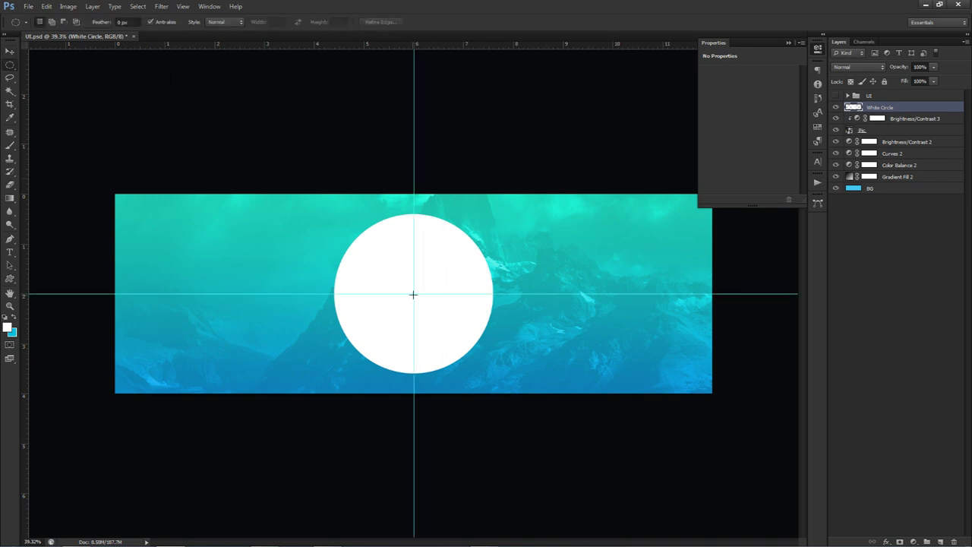
{"action": "left_click_drag", "start_coordinate": [413, 293], "coordinate": [458, 348]}
Step: Fill the circular selection with teal #19c3b6 on a new layer above White Circle, and deselect
{"action": "left_click", "coordinate": [12, 333]}
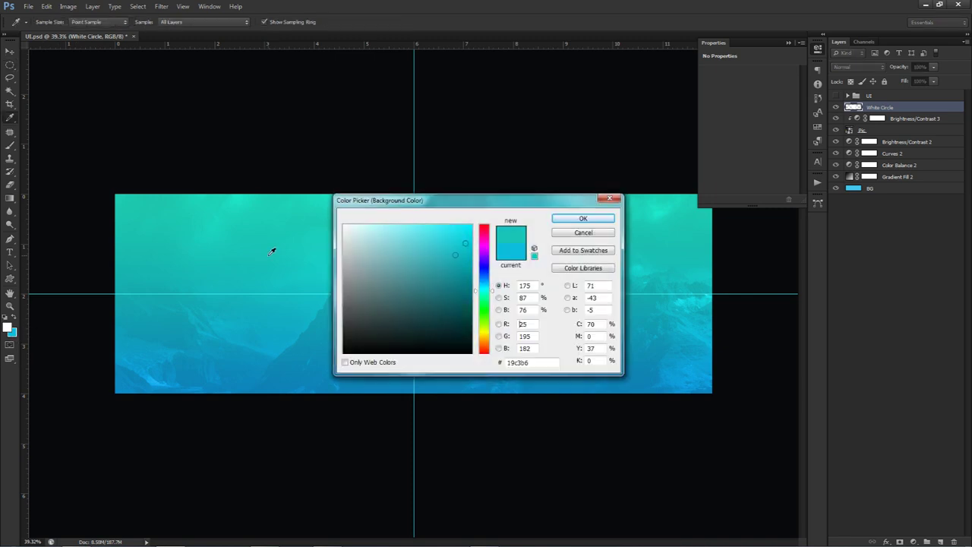
{"action": "key", "text": "Return"}
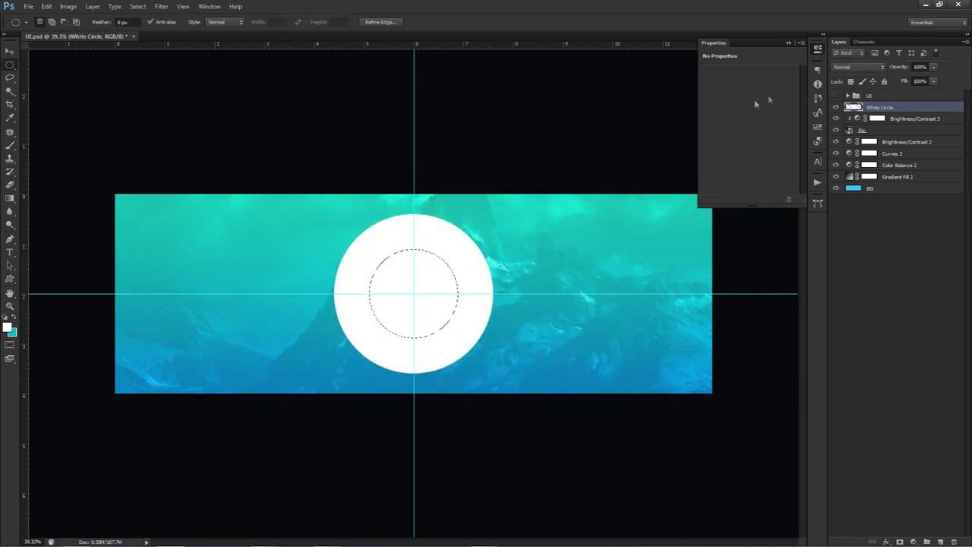
{"action": "left_click", "coordinate": [937, 541]}
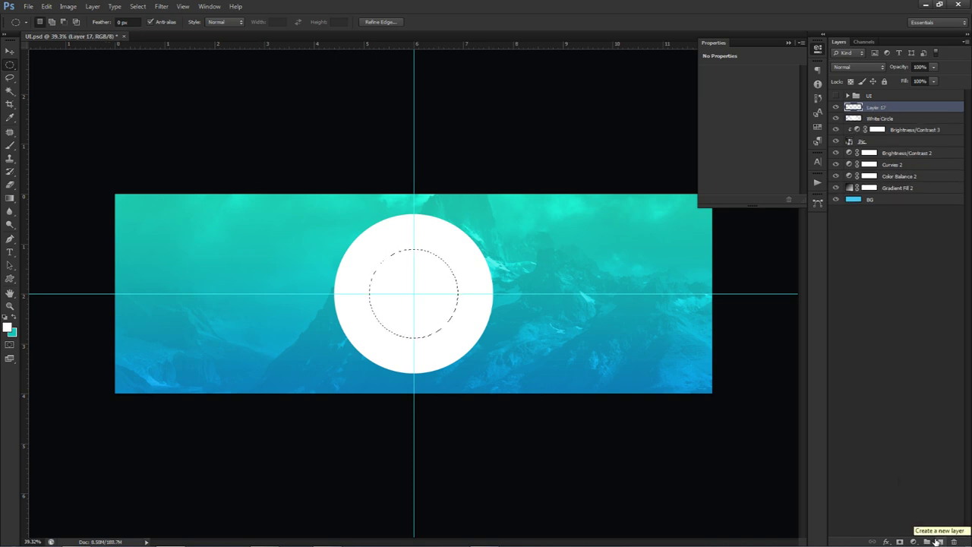
{"action": "key", "text": "ctrl+BackSpace"}
{"action": "key", "text": "ctrl+d"}
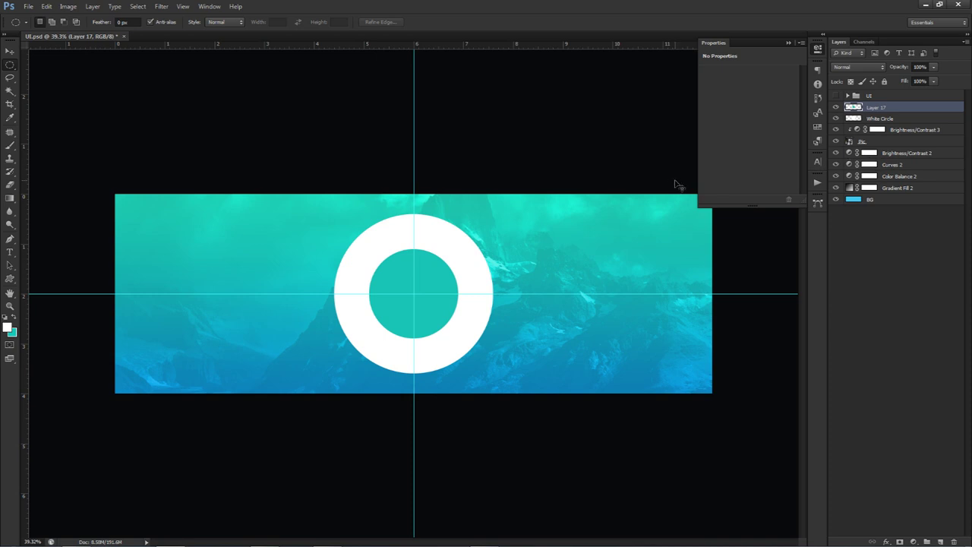
Step: Duplicate the Pic layer and all background adjustments, including Gradient Fill 2, above the teal circle and clip the copies to it
{"action": "left_click", "coordinate": [885, 153]}
{"action": "left_click", "coordinate": [890, 130]}
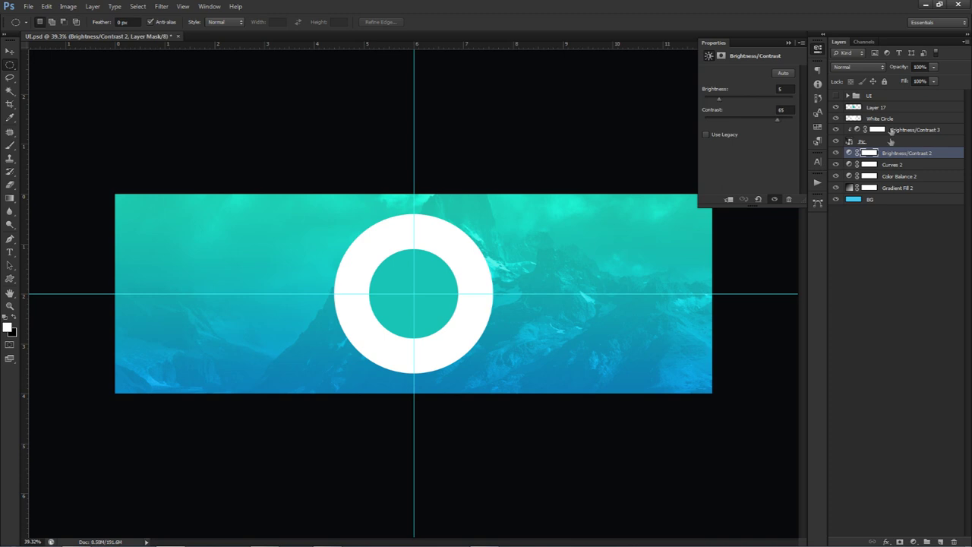
{"action": "left_click", "coordinate": [890, 180], "text": "shift"}
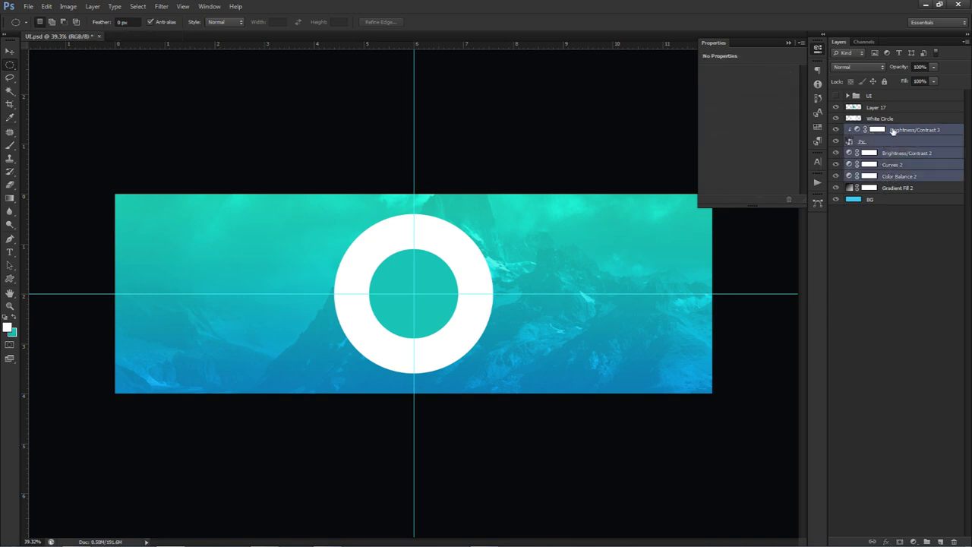
{"action": "left_click", "coordinate": [900, 188], "text": "shift"}
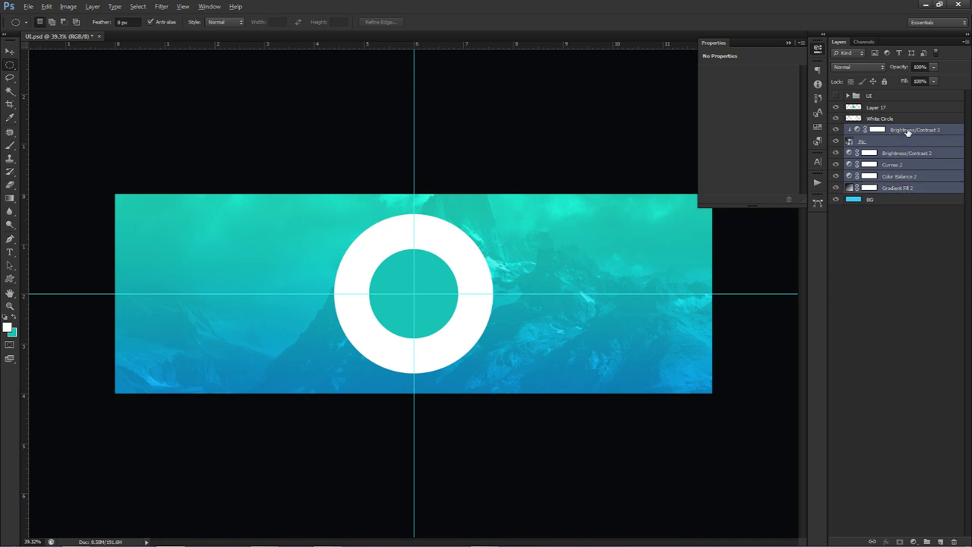
{"action": "left_click_drag", "start_coordinate": [908, 131], "coordinate": [881, 105]}
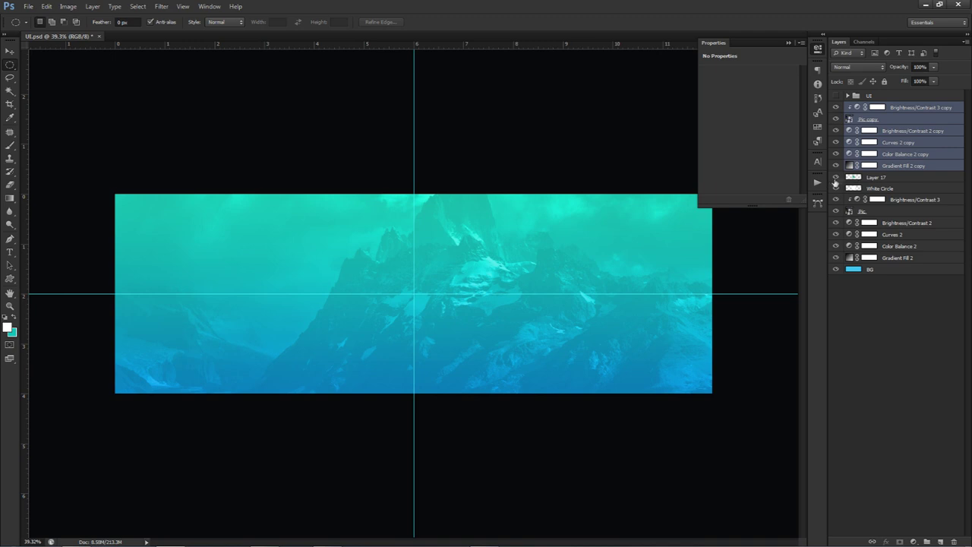
{"action": "right_click", "coordinate": [896, 166]}
{"action": "left_click", "coordinate": [875, 290]}
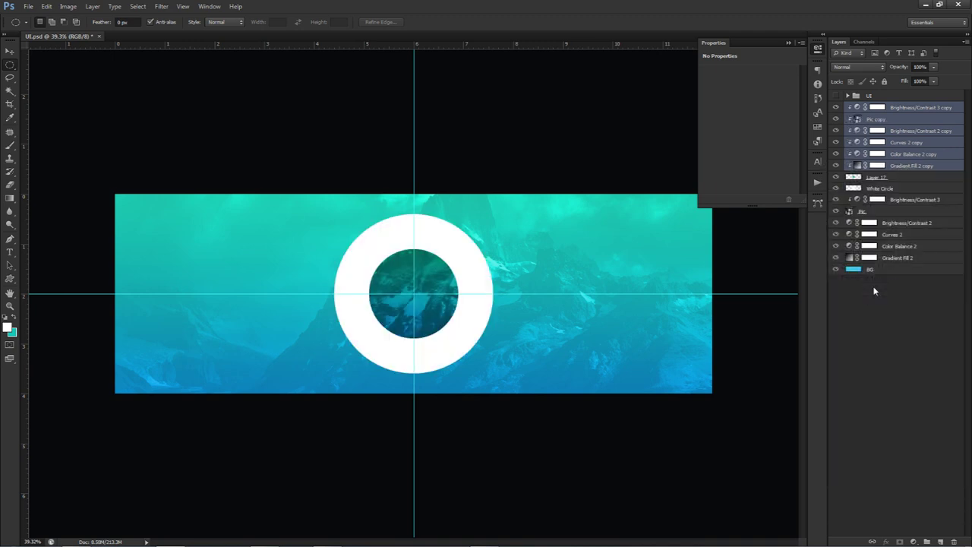
Step: Set the opacity of the Pic copy layer to 6% and hide the guides
{"action": "left_click", "coordinate": [881, 119]}
{"action": "left_click", "coordinate": [932, 67]}
{"action": "left_click_drag", "start_coordinate": [924, 81], "coordinate": [919, 82]}
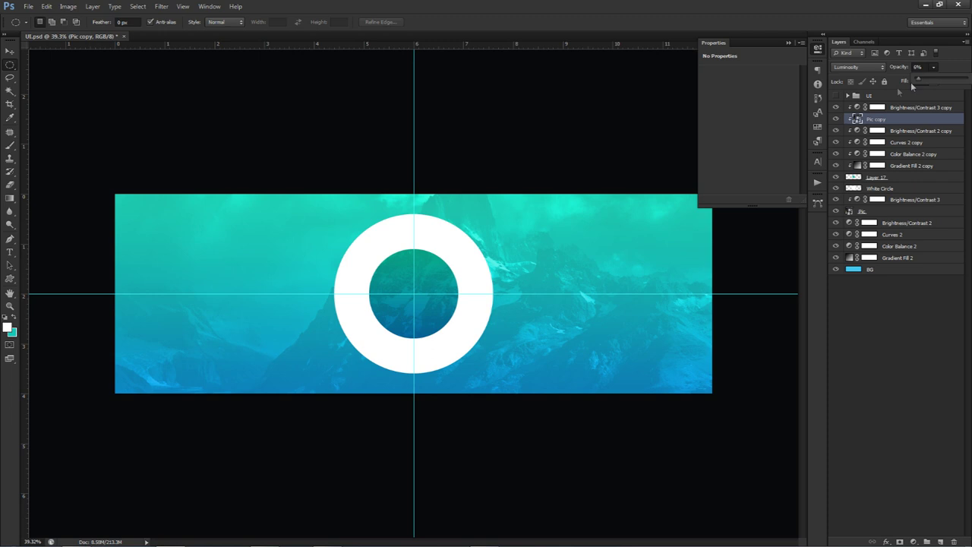
{"action": "key", "text": "ctrl+semicolon"}
Step: Check the clipped copies' effect on the inner circle and delete the Brightness/Contrast 3 copy adjustment
{"action": "left_click", "coordinate": [892, 130]}
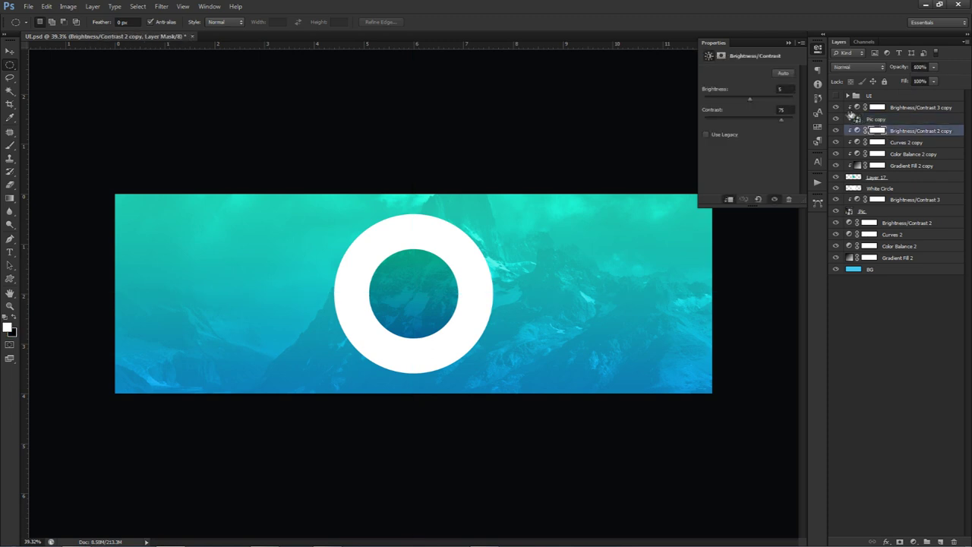
{"action": "left_click", "coordinate": [835, 120]}
{"action": "left_click", "coordinate": [835, 108]}
{"action": "left_click", "coordinate": [836, 107]}
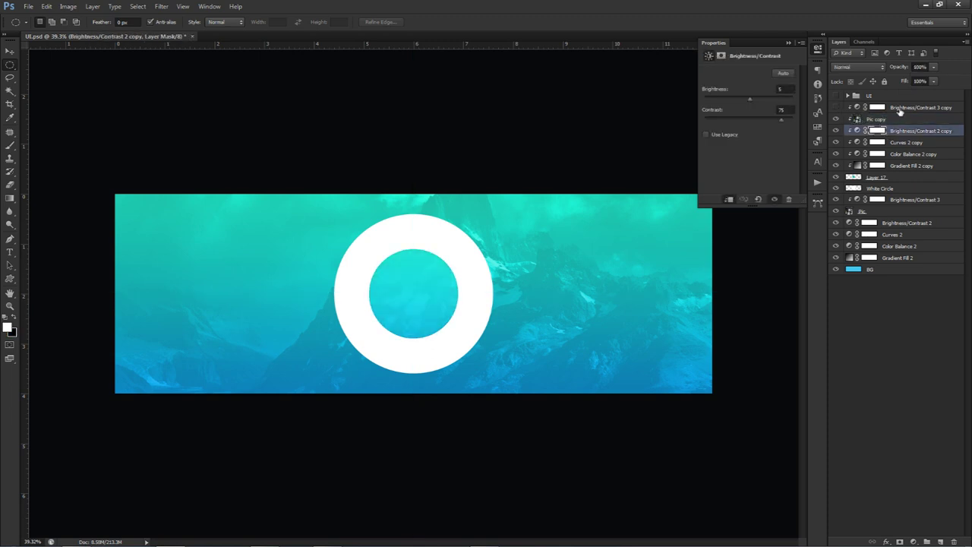
{"action": "left_click", "coordinate": [900, 108]}
{"action": "key", "text": "Delete"}
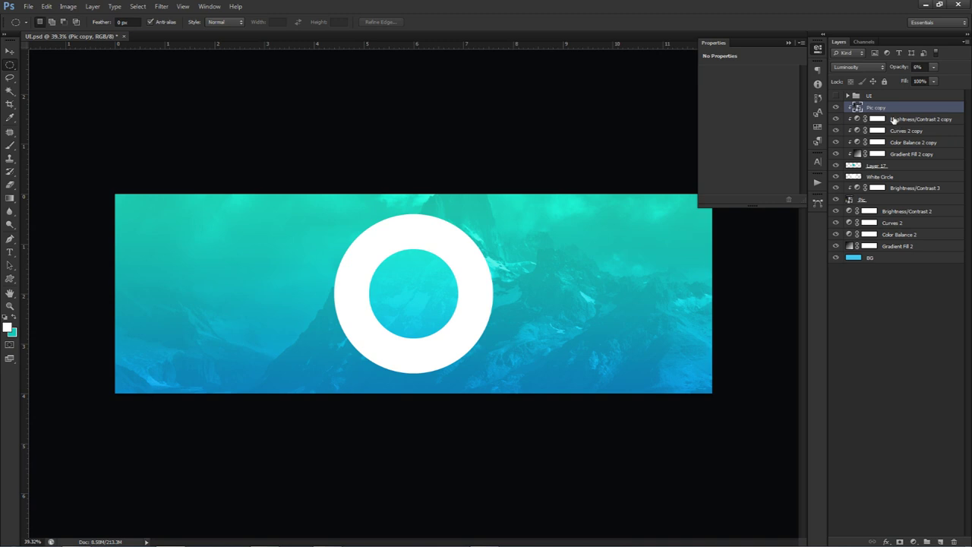
Step: Group the teal circle layer with its clipped copies and name the group Blue circle
{"action": "left_click", "coordinate": [900, 188]}
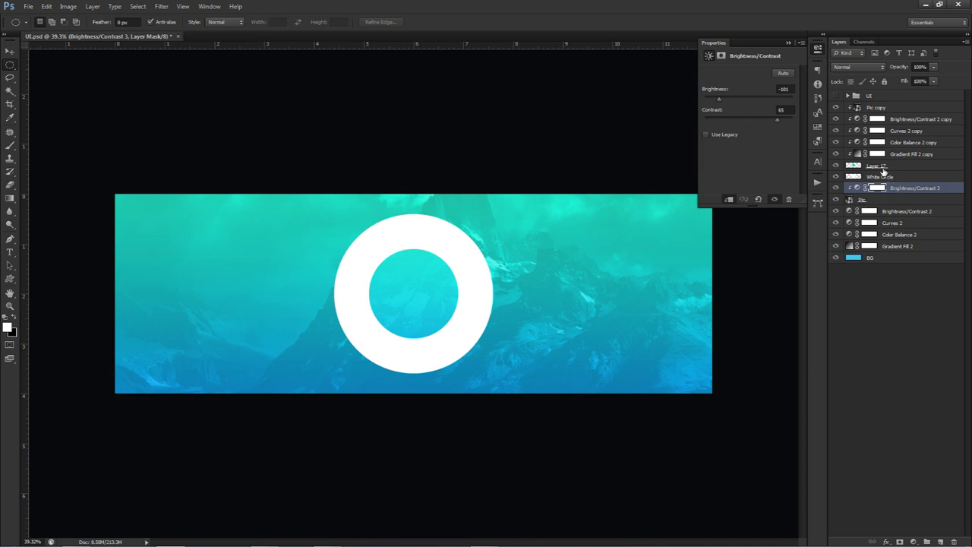
{"action": "left_click", "coordinate": [881, 167]}
{"action": "left_click", "coordinate": [890, 107], "text": "shift"}
{"action": "key", "text": "ctrl+g"}
{"action": "double_click", "coordinate": [881, 109]}
{"action": "type", "text": "Blue"}
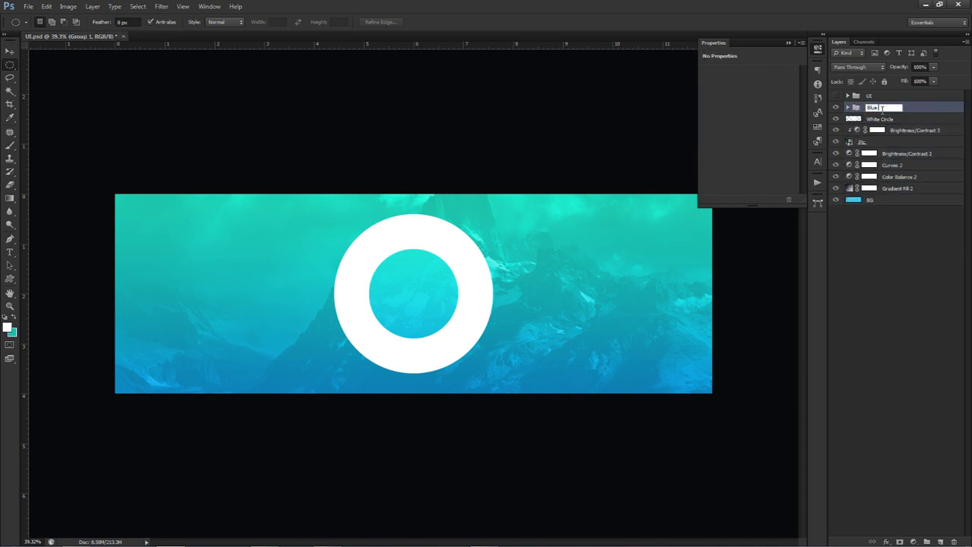
{"action": "type", "text": " cirlc"}
{"action": "key", "text": "BackSpace"}
{"action": "key", "text": "BackSpace"}
{"action": "key", "text": "BackSpace"}
{"action": "type", "text": "rcle"}
{"action": "key", "text": "Return"}
Step: Copy the Logo layer out of the finished UI group and place the copy directly above the Blue circle group
{"action": "left_click", "coordinate": [848, 96]}
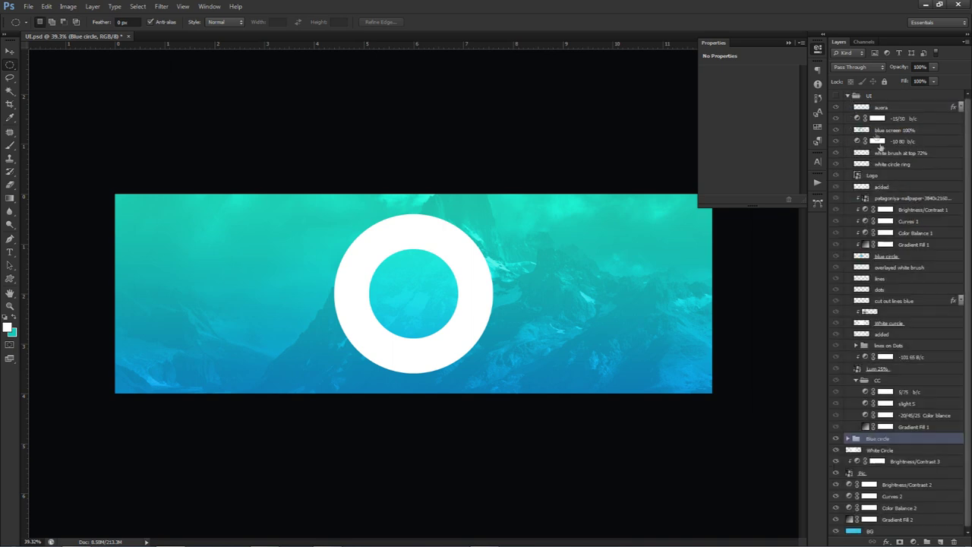
{"action": "left_click", "coordinate": [887, 175]}
{"action": "left_click_drag", "start_coordinate": [887, 176], "coordinate": [849, 97]}
{"action": "left_click", "coordinate": [846, 109]}
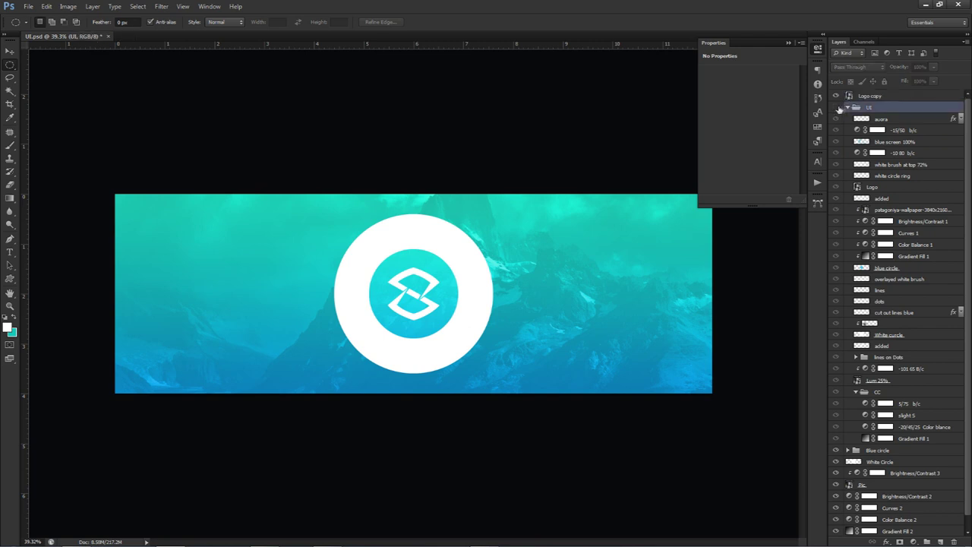
{"action": "left_click", "coordinate": [847, 107]}
{"action": "left_click_drag", "start_coordinate": [869, 95], "coordinate": [869, 114]}
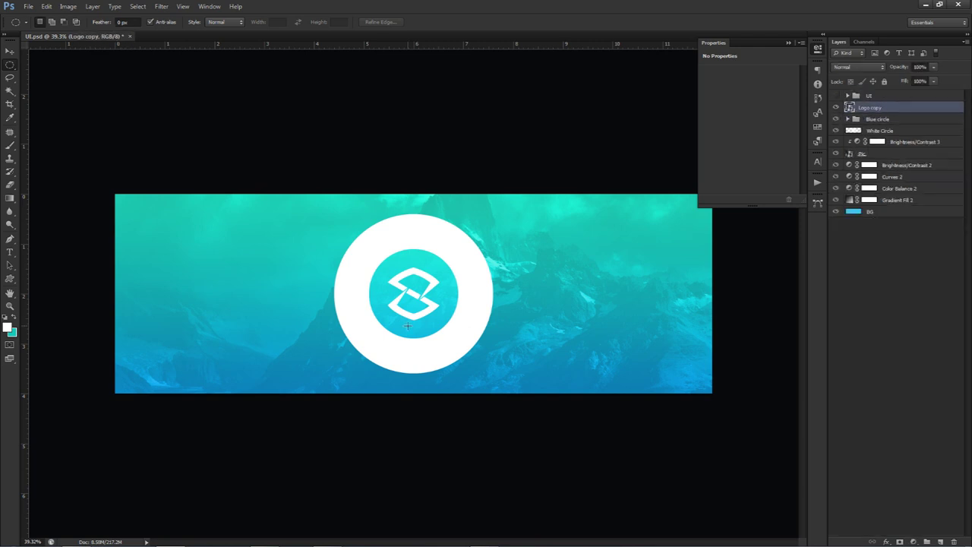
{"action": "key", "text": "v"}
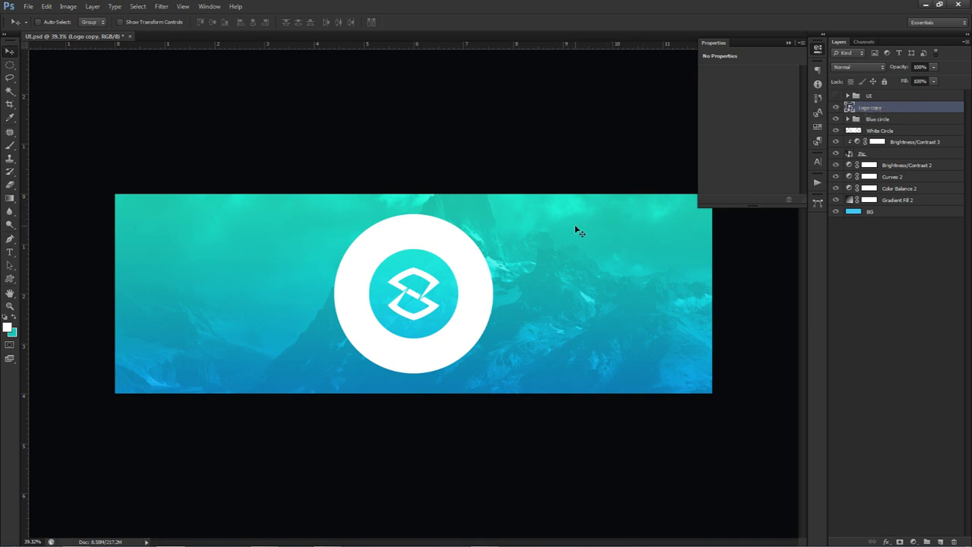
Step: Add an empty layer directly above the Brightness/Contrast 3 adjustment, beneath the White Circle layer
{"action": "left_click", "coordinate": [901, 143]}
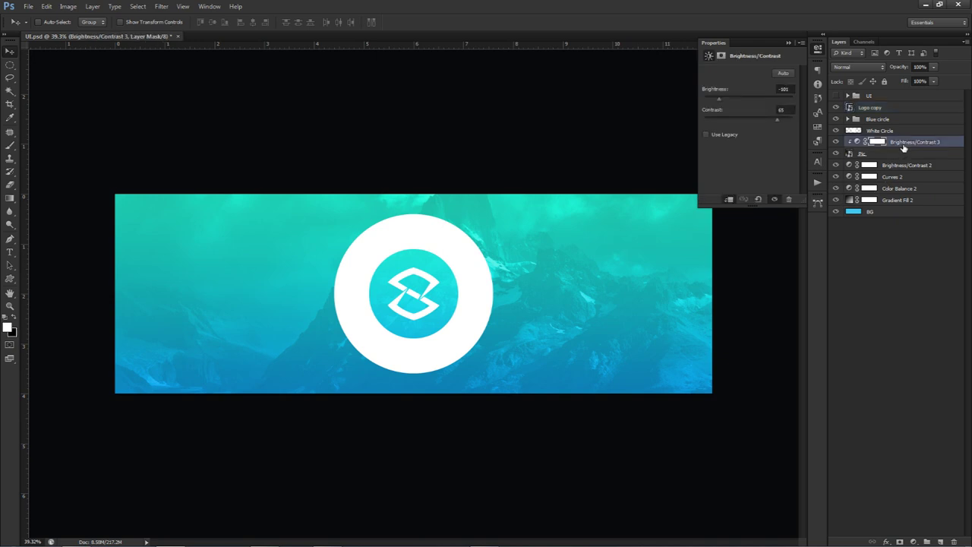
{"action": "left_click", "coordinate": [940, 542]}
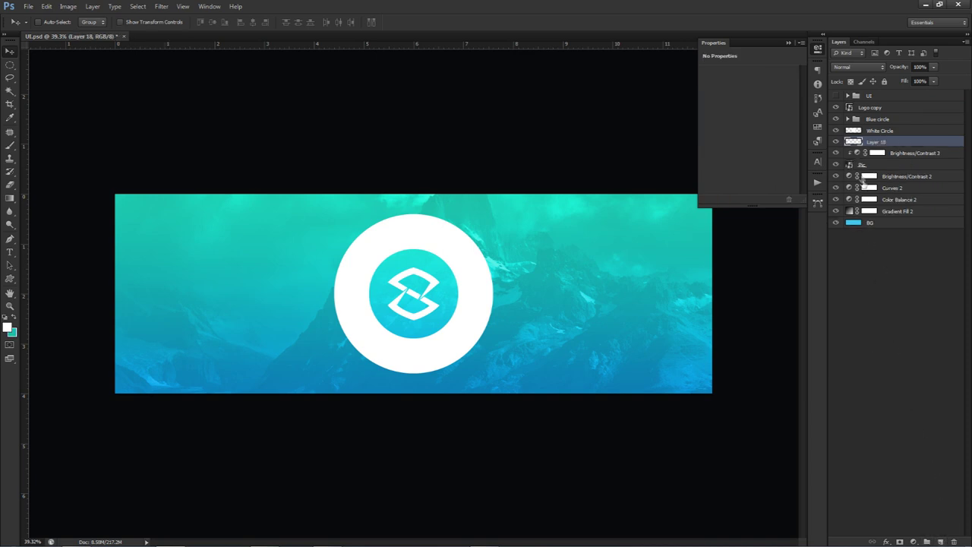
{"action": "left_click", "coordinate": [835, 165]}
{"action": "left_click", "coordinate": [836, 165]}
{"action": "left_click", "coordinate": [877, 153]}
{"action": "left_click", "coordinate": [871, 143]}
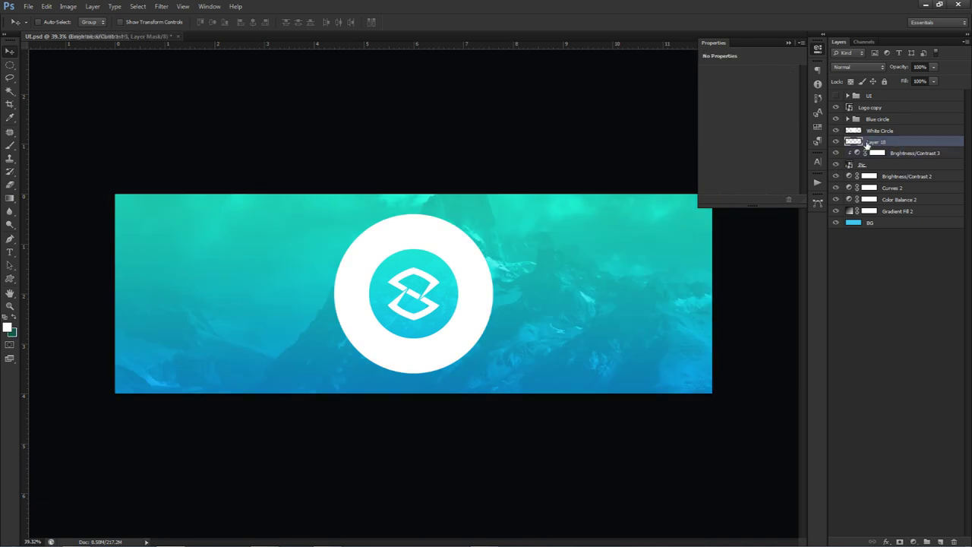
Step: Paint large soft white spots over the banner's upper-left, lower-left and upper-right areas, using a 0% hardness brush up to 1609 px
{"action": "key", "text": "b"}
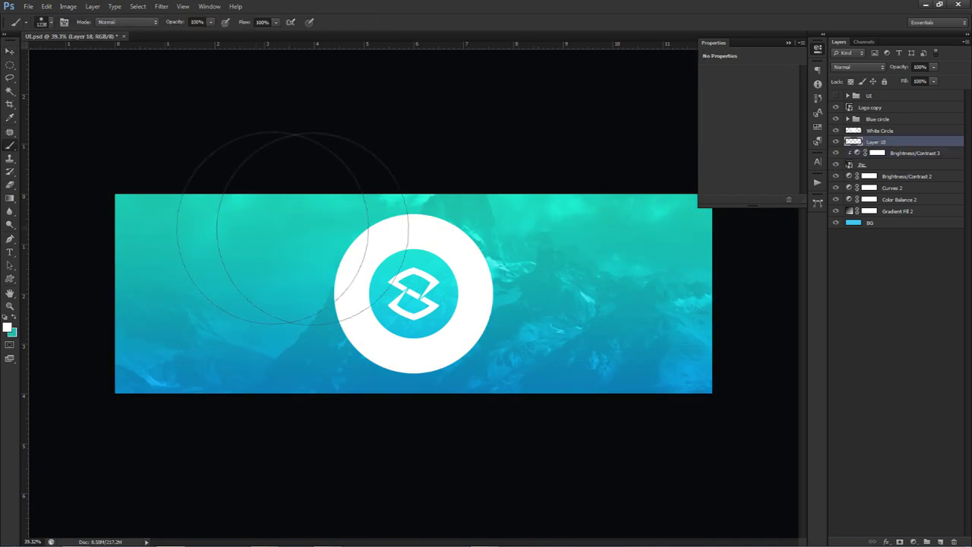
{"action": "left_click", "coordinate": [367, 243]}
{"action": "left_click", "coordinate": [7, 326]}
{"action": "left_click", "coordinate": [578, 221]}
{"action": "right_click", "coordinate": [444, 248]}
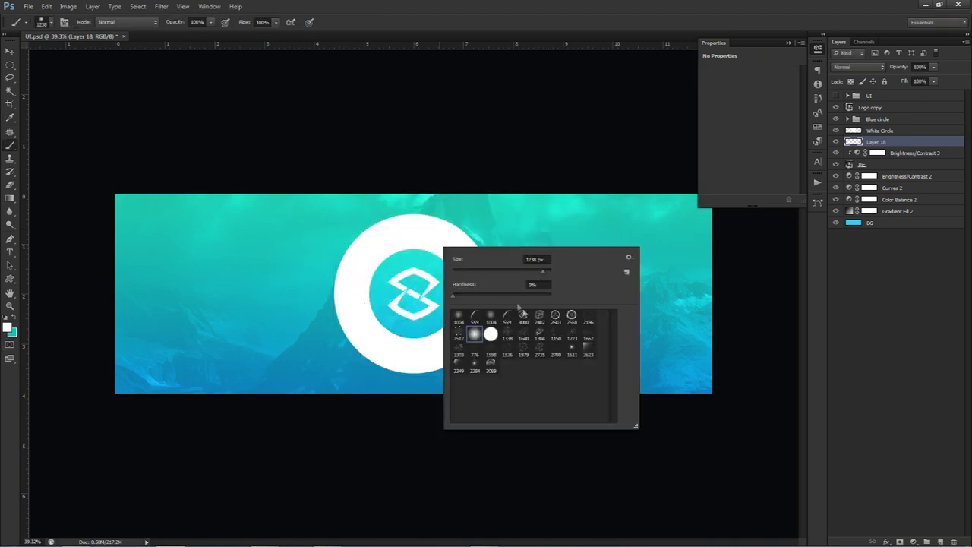
{"action": "left_click", "coordinate": [319, 285]}
{"action": "left_click_drag", "start_coordinate": [317, 284], "coordinate": [274, 287]}
{"action": "left_click_drag", "start_coordinate": [178, 260], "coordinate": [224, 277]}
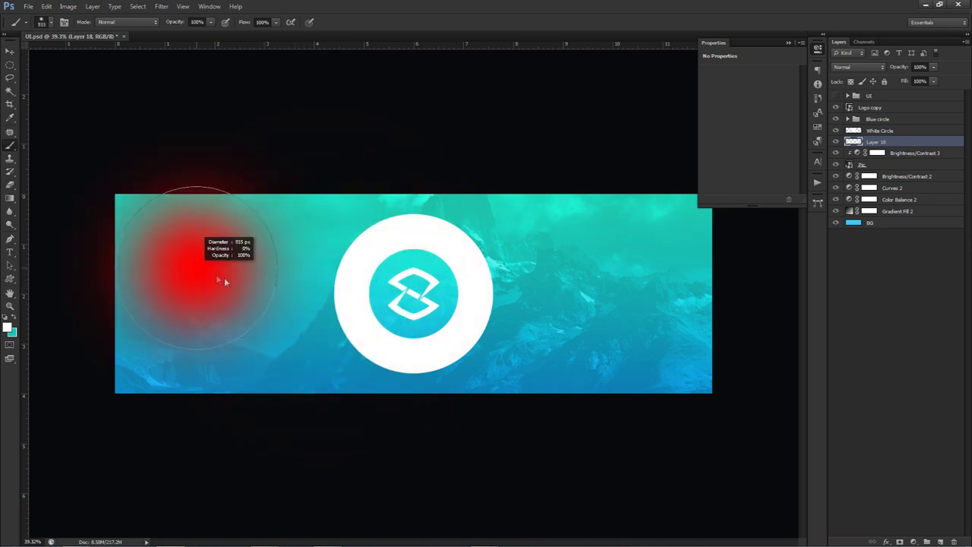
{"action": "left_click_drag", "start_coordinate": [163, 261], "coordinate": [191, 260]}
{"action": "left_click", "coordinate": [155, 209]}
{"action": "left_click_drag", "start_coordinate": [200, 311], "coordinate": [254, 311]}
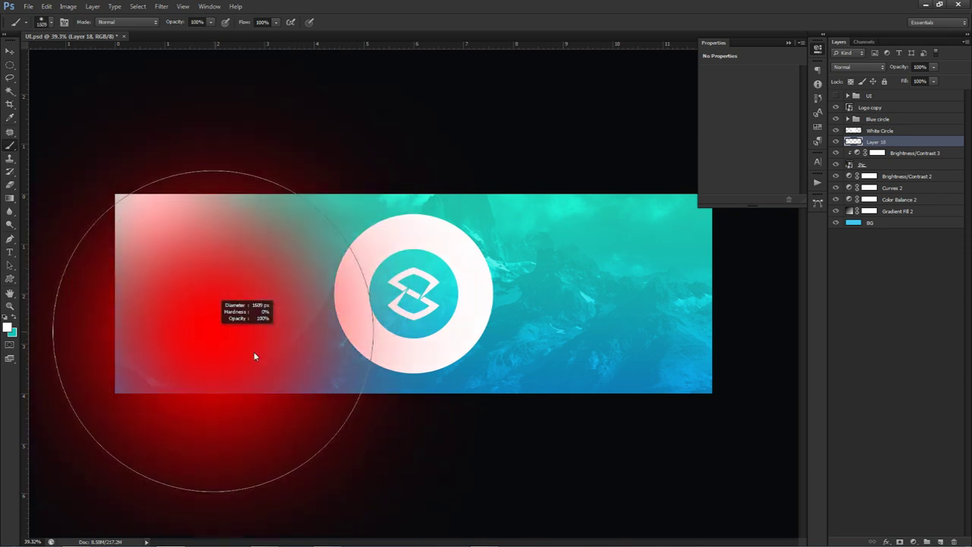
{"action": "left_click", "coordinate": [271, 423]}
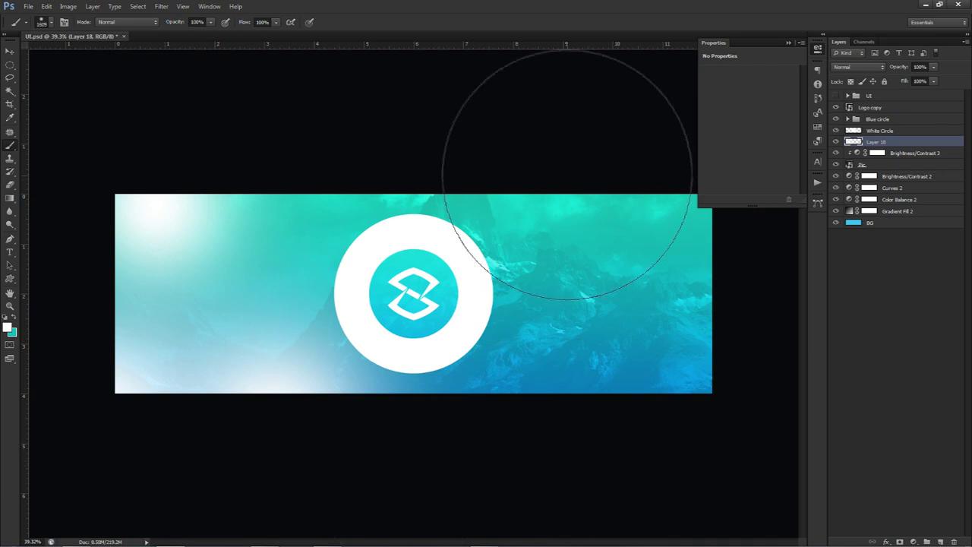
{"action": "left_click", "coordinate": [566, 171]}
Step: Set the white brush layer's blend mode to Overlay and its opacity to 36%
{"action": "left_click", "coordinate": [857, 67]}
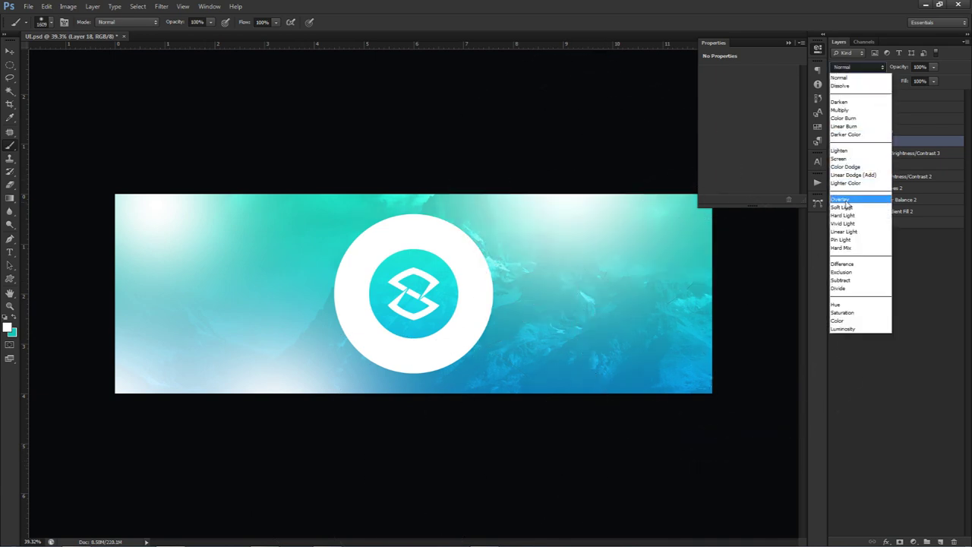
{"action": "left_click", "coordinate": [840, 199]}
{"action": "left_click", "coordinate": [933, 67]}
{"action": "left_click_drag", "start_coordinate": [911, 80], "coordinate": [901, 77]}
Step: Compare the banner with and without the white brush layer, leaving the layer visible
{"action": "left_click", "coordinate": [836, 142]}
{"action": "left_click", "coordinate": [836, 142]}
{"action": "left_click", "coordinate": [836, 142]}
{"action": "left_click", "coordinate": [836, 142]}
{"action": "left_click", "coordinate": [836, 142]}
{"action": "left_click", "coordinate": [836, 142]}
{"action": "left_click", "coordinate": [836, 142]}
{"action": "left_click", "coordinate": [836, 142]}
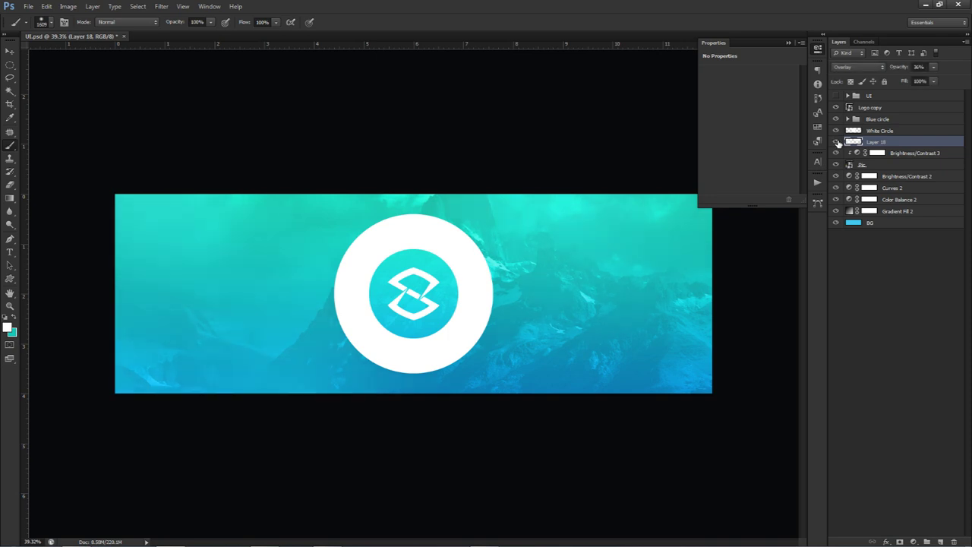
{"action": "left_click", "coordinate": [836, 142]}
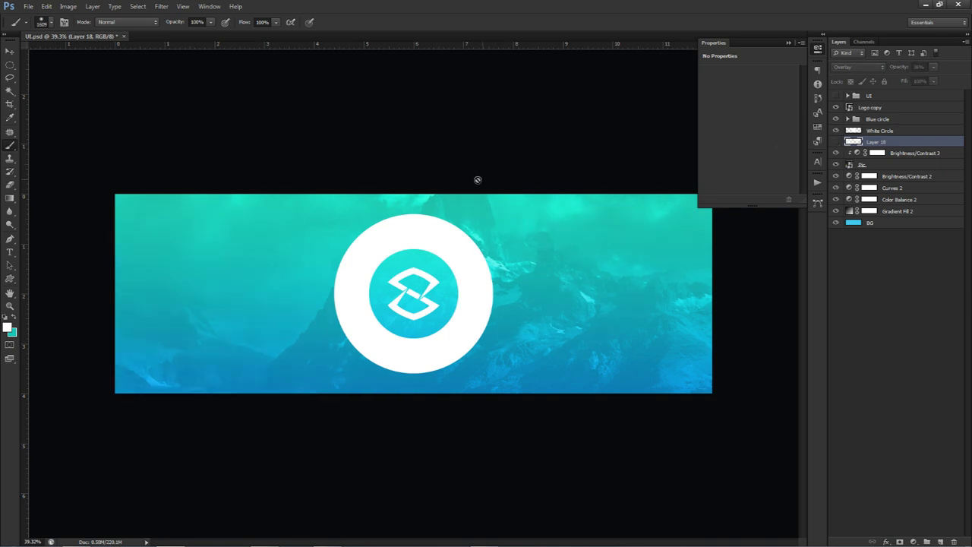
{"action": "left_click", "coordinate": [836, 142]}
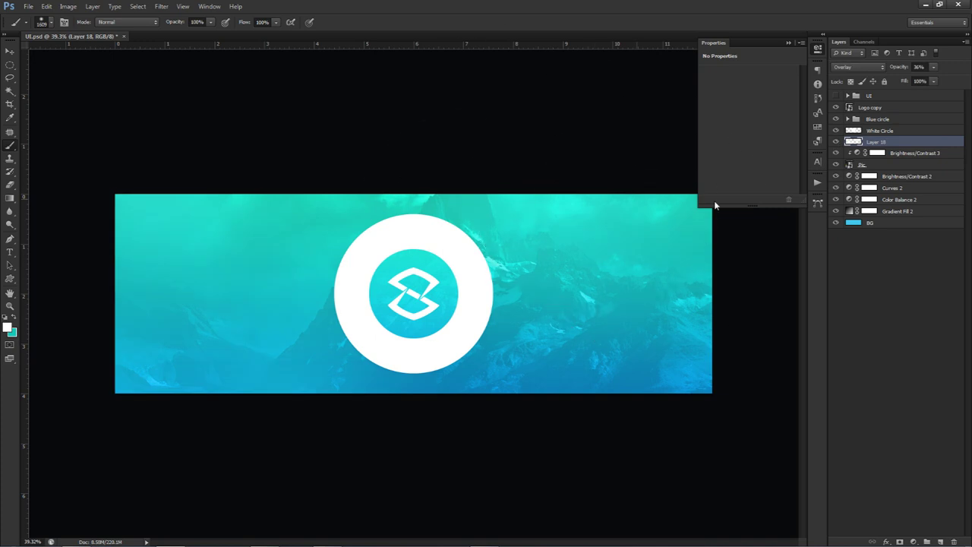
Step: Rename the white brush layer as W/Brush fill
{"action": "double_click", "coordinate": [877, 142]}
{"action": "type", "text": "W"}
{"action": "type", "text": "/Brush fill"}
{"action": "key", "text": "Return"}
{"action": "key", "text": "v"}
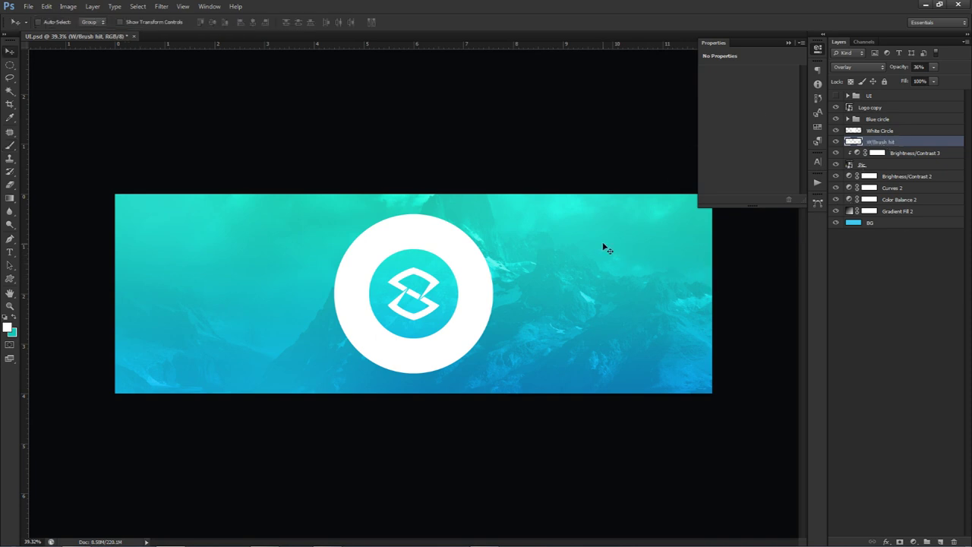
Step: Add a layer above the Logo copy layer and paint a large soft white spot at the banner's top centre
{"action": "left_click", "coordinate": [873, 107]}
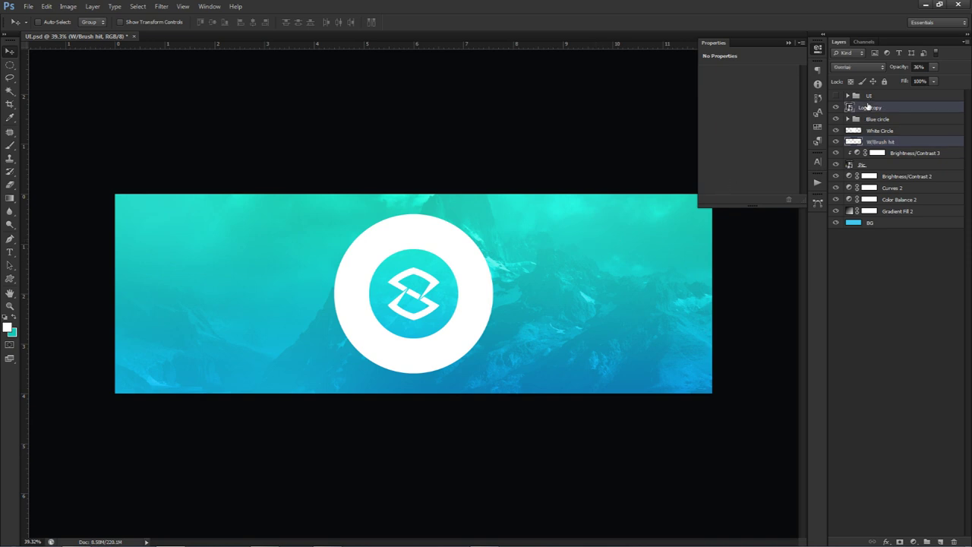
{"action": "left_click", "coordinate": [942, 540]}
{"action": "key", "text": "b"}
{"action": "left_click_drag", "start_coordinate": [412, 238], "coordinate": [422, 238]}
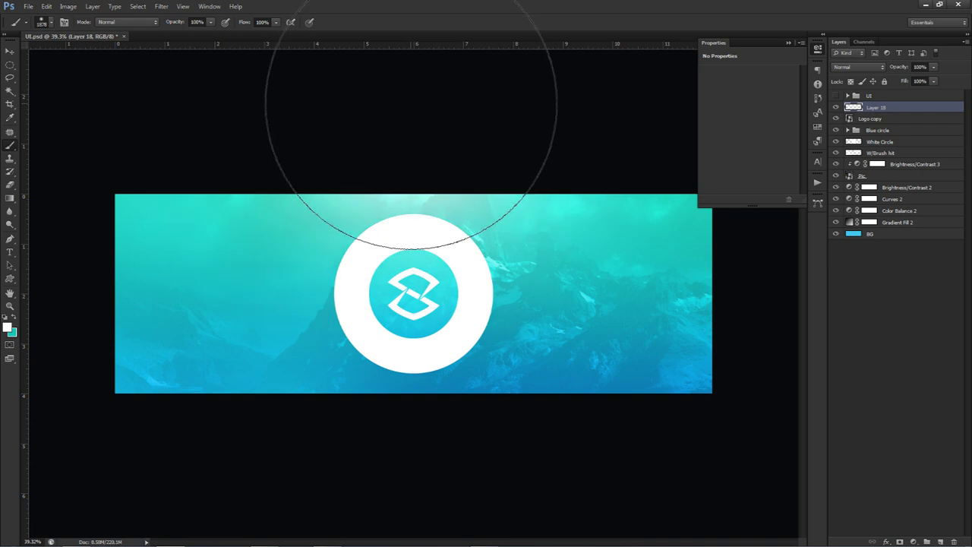
Step: Set the opacity of the new white spot layer to 75%
{"action": "left_click", "coordinate": [932, 68]}
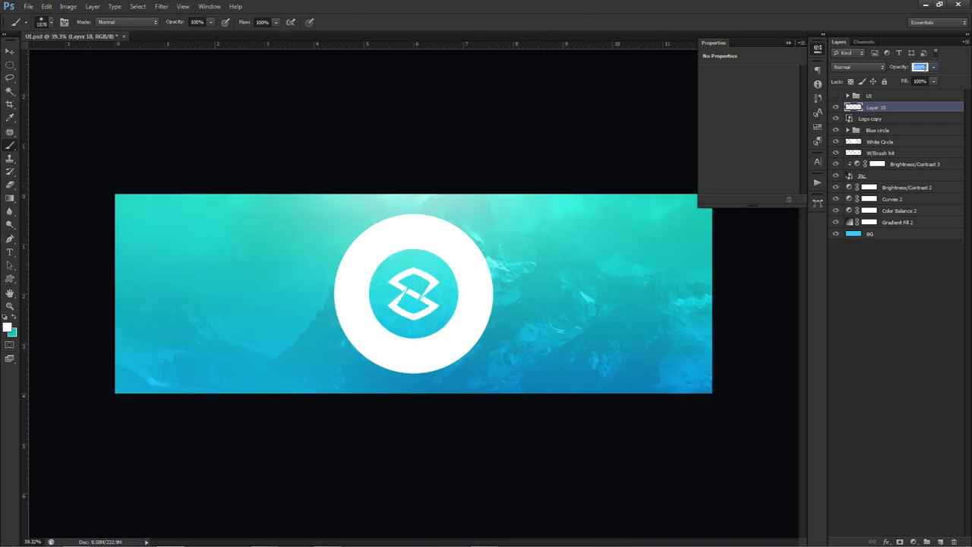
{"action": "type", "text": "1"}
{"action": "type", "text": "5"}
{"action": "key", "text": "Return"}
{"action": "key", "text": "v"}
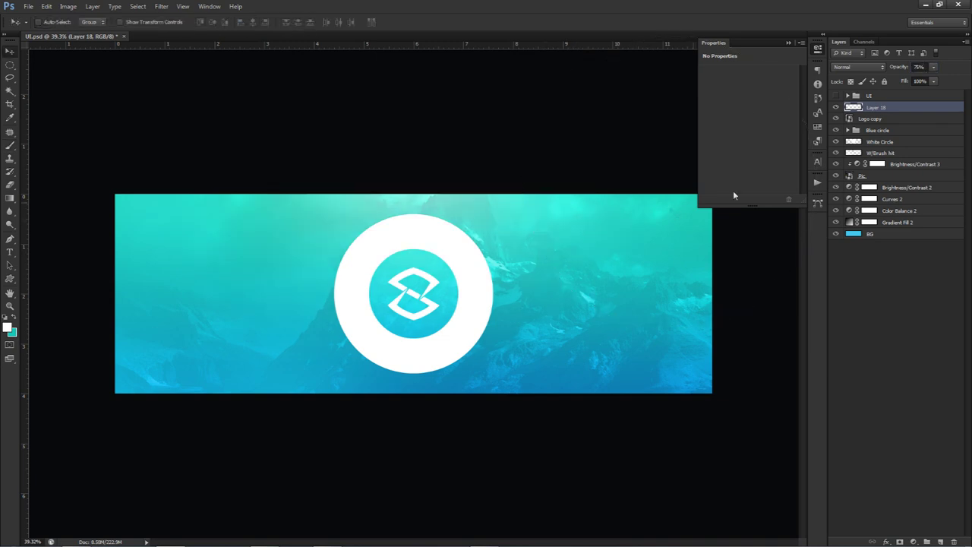
Step: Add another layer above Logo copy, show the guides and make a circular selection about 2.67 cm wide centred on their intersection
{"action": "left_click", "coordinate": [866, 120]}
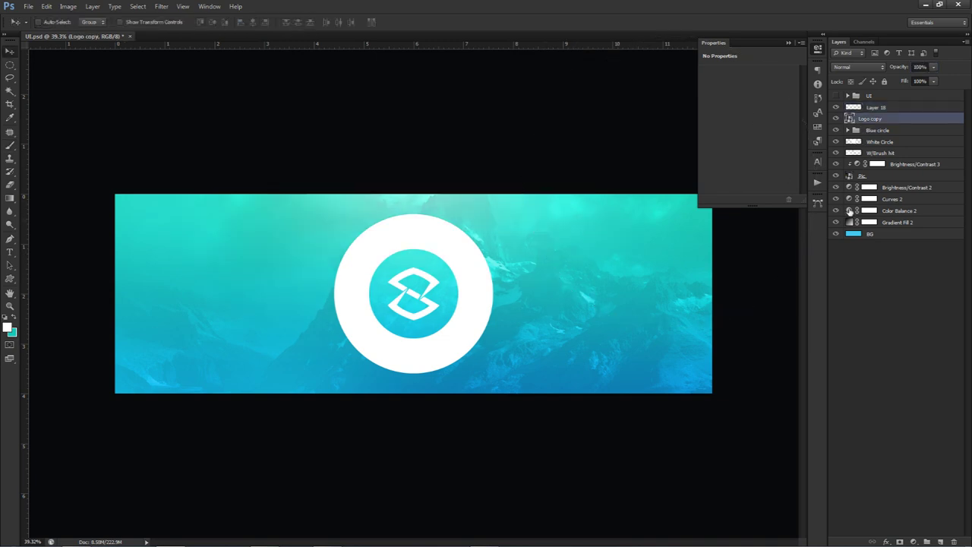
{"action": "left_click", "coordinate": [942, 540]}
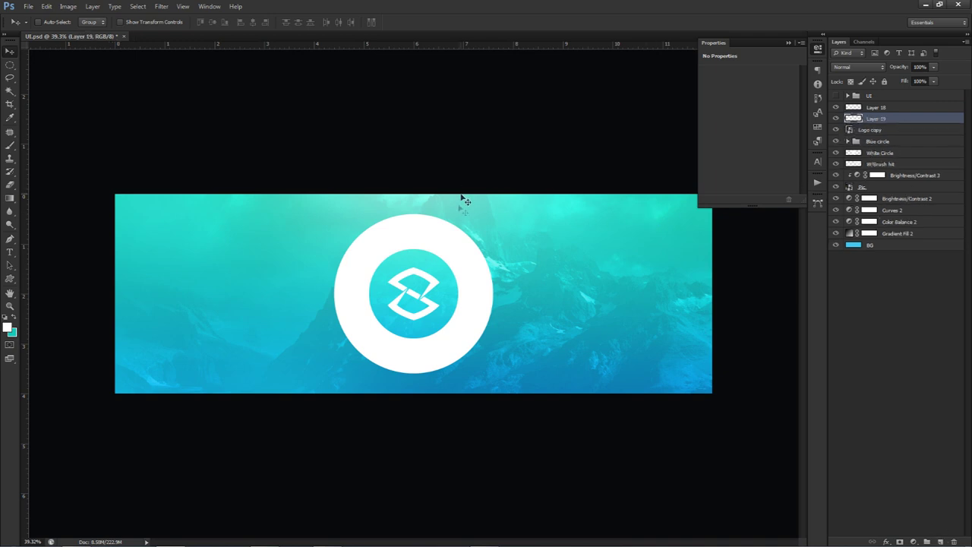
{"action": "key", "text": "m"}
{"action": "key", "text": "ctrl+semicolon"}
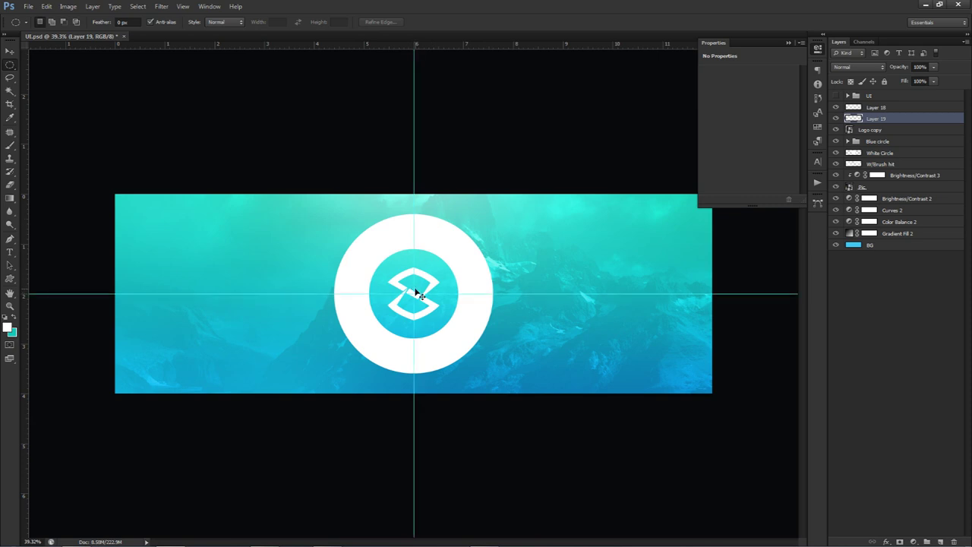
{"action": "left_click_drag", "start_coordinate": [413, 293], "coordinate": [479, 384]}
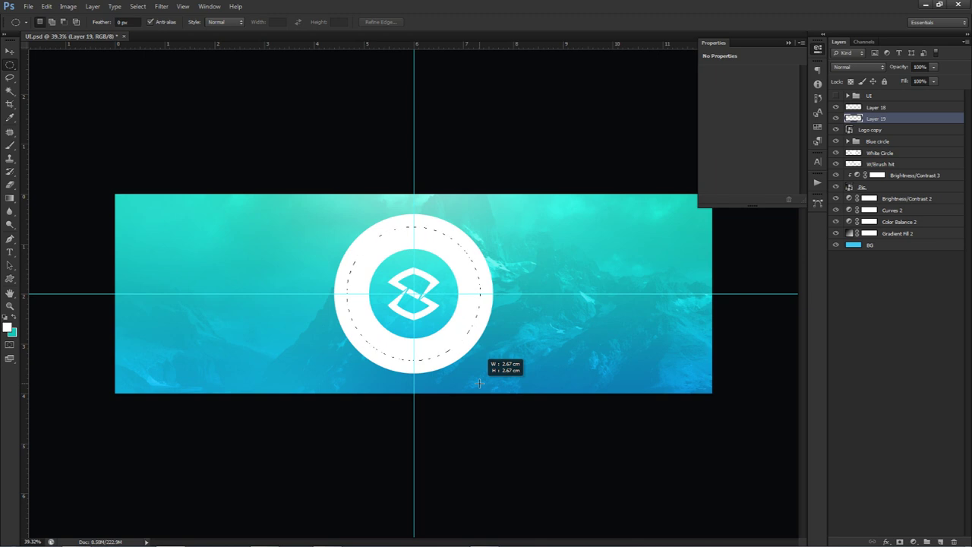
{"action": "left_click_drag", "start_coordinate": [479, 384], "coordinate": [479, 384]}
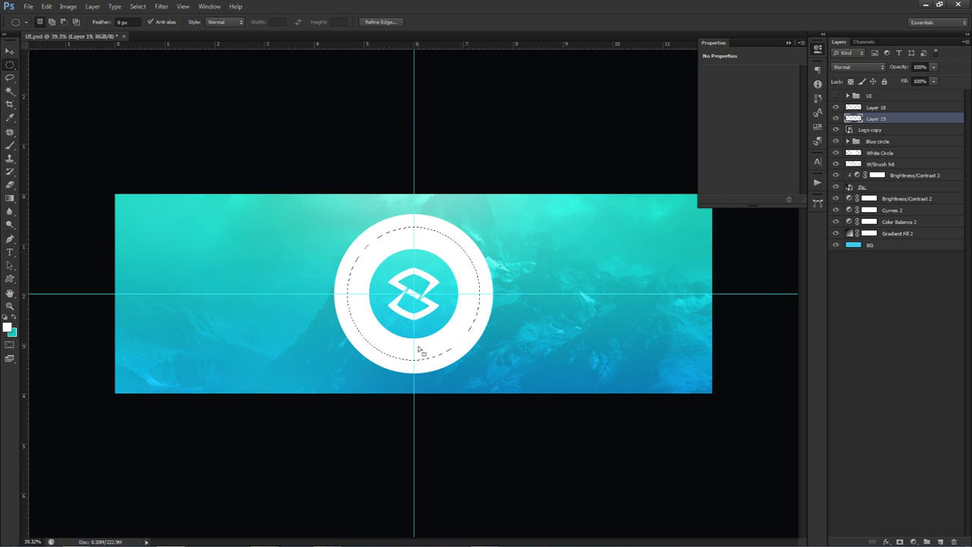
Step: Set the background colour to the cyan 27dee7 sampled from the blue logo circle
{"action": "left_click", "coordinate": [13, 334]}
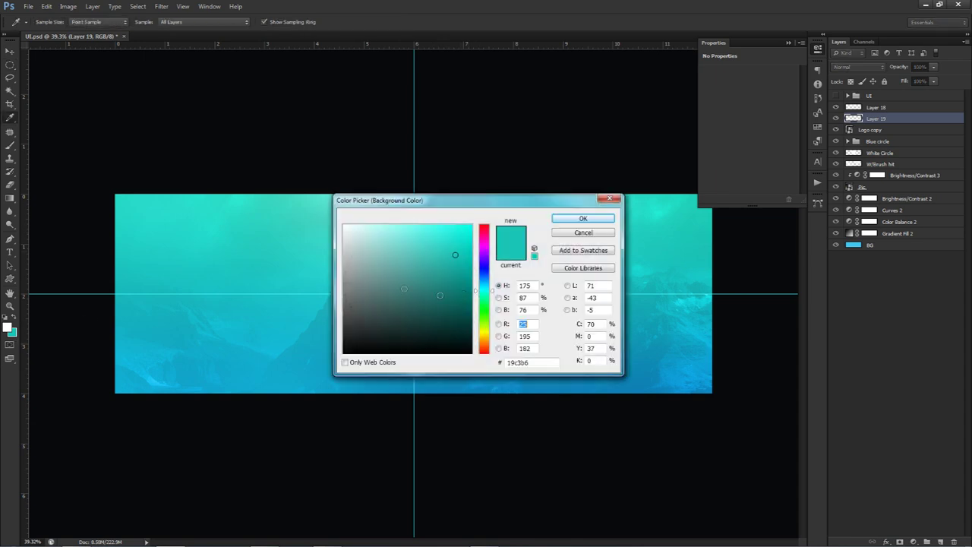
{"action": "left_click_drag", "start_coordinate": [482, 210], "coordinate": [597, 212]}
{"action": "left_click", "coordinate": [390, 282]}
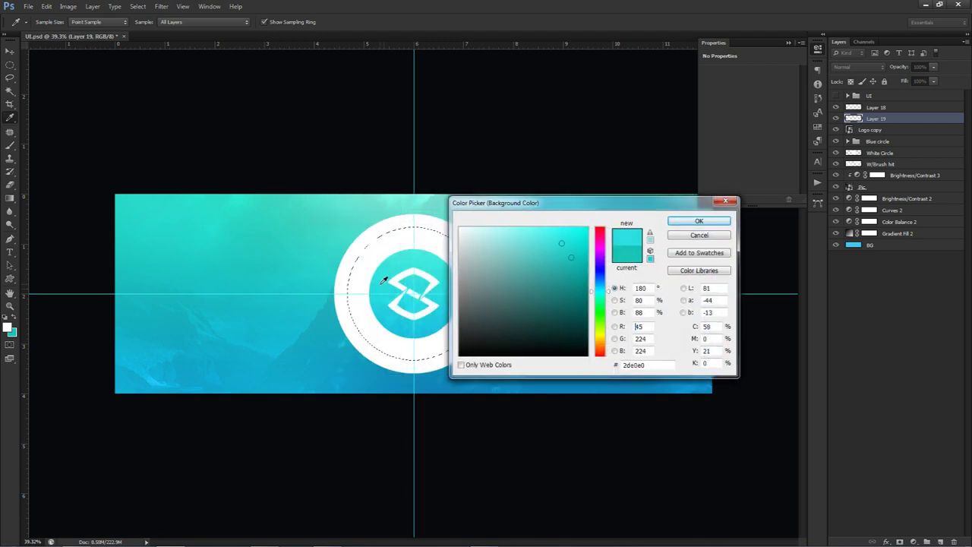
{"action": "left_click", "coordinate": [390, 300]}
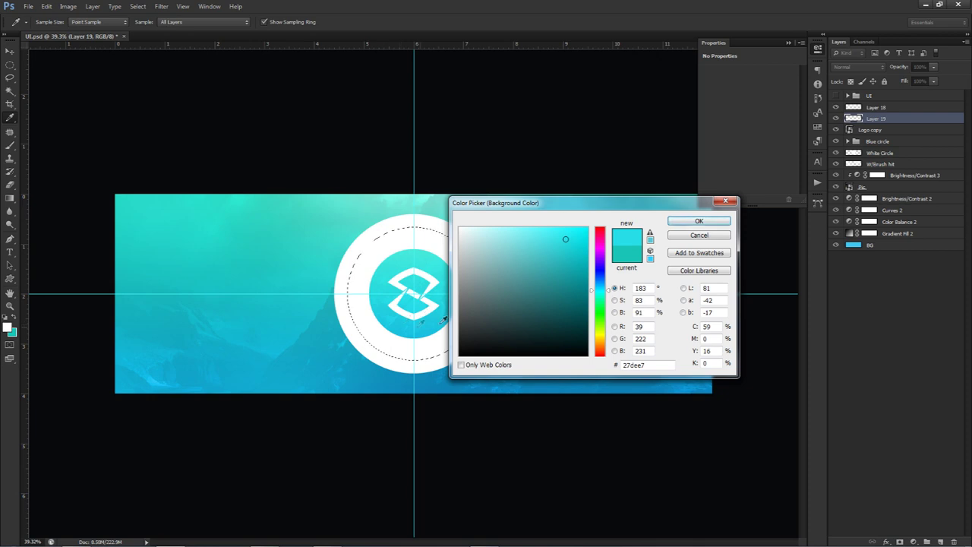
{"action": "left_click", "coordinate": [682, 223]}
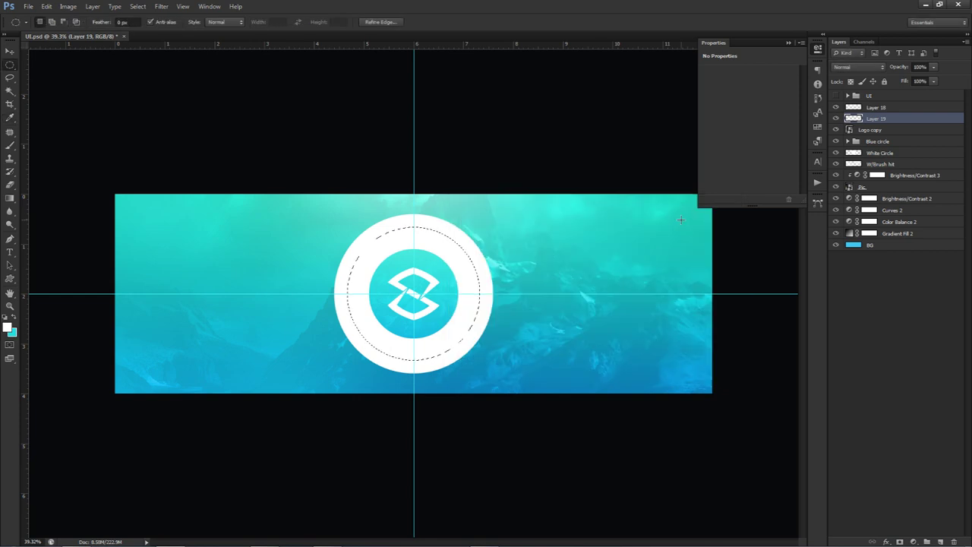
Step: Stroke the circular selection with an 8 px inside line in cyan 27d9e1 sampled from the logo circle, and deselect it
{"action": "right_click", "coordinate": [415, 255]}
{"action": "left_click", "coordinate": [462, 410]}
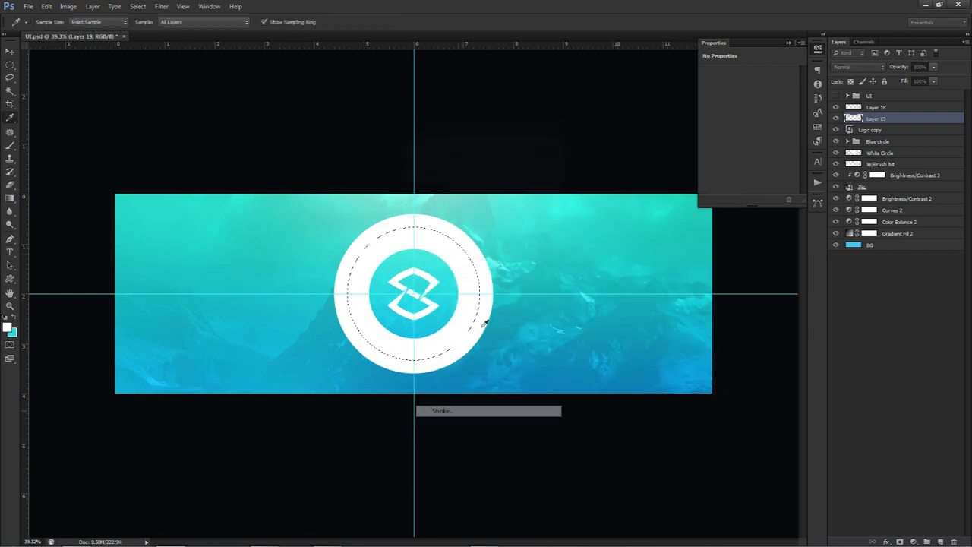
{"action": "left_click_drag", "start_coordinate": [459, 137], "coordinate": [584, 254]}
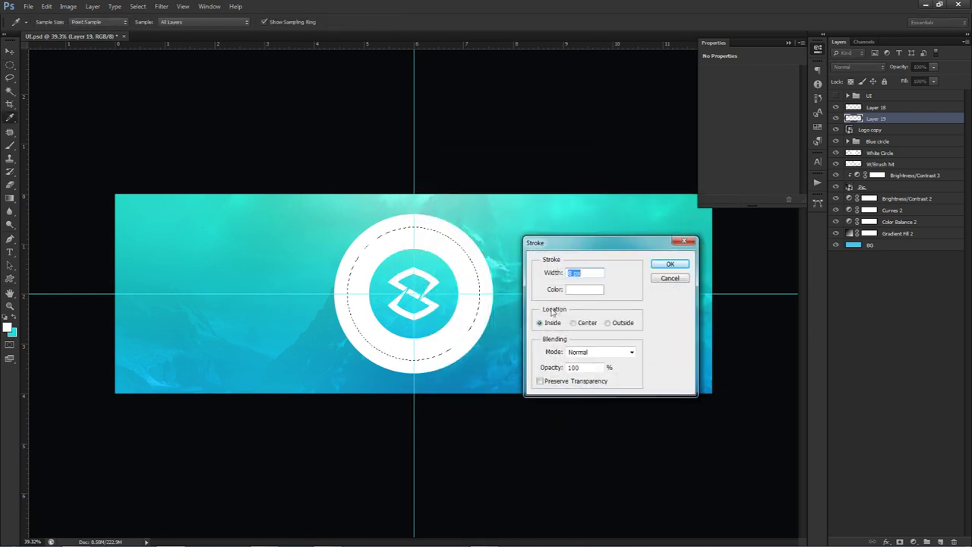
{"action": "left_click", "coordinate": [578, 293]}
{"action": "mouse_move", "coordinate": [456, 182]}
{"action": "left_mouse_down"}
{"action": "mouse_move", "coordinate": [560, 282]}
{"action": "mouse_move", "coordinate": [579, 338]}
{"action": "left_mouse_up"}
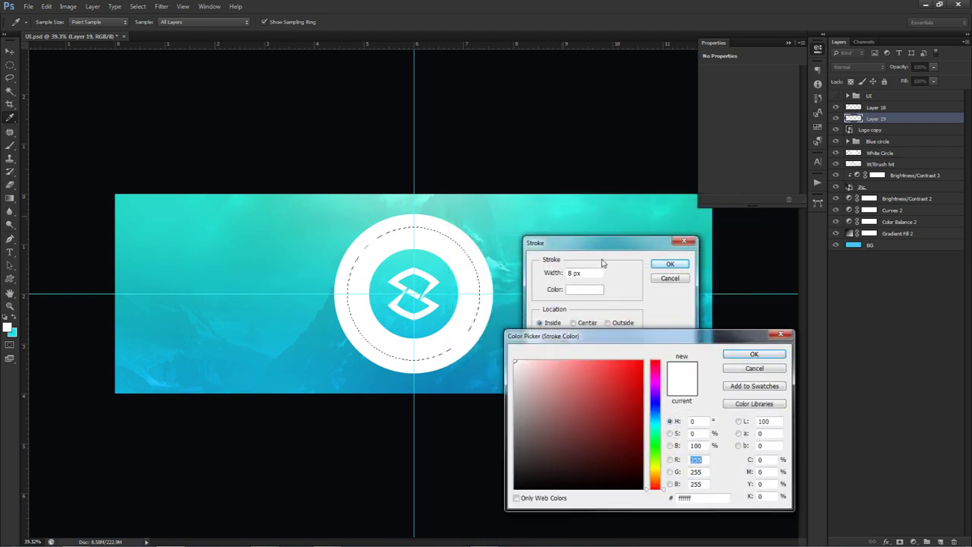
{"action": "left_click", "coordinate": [378, 298]}
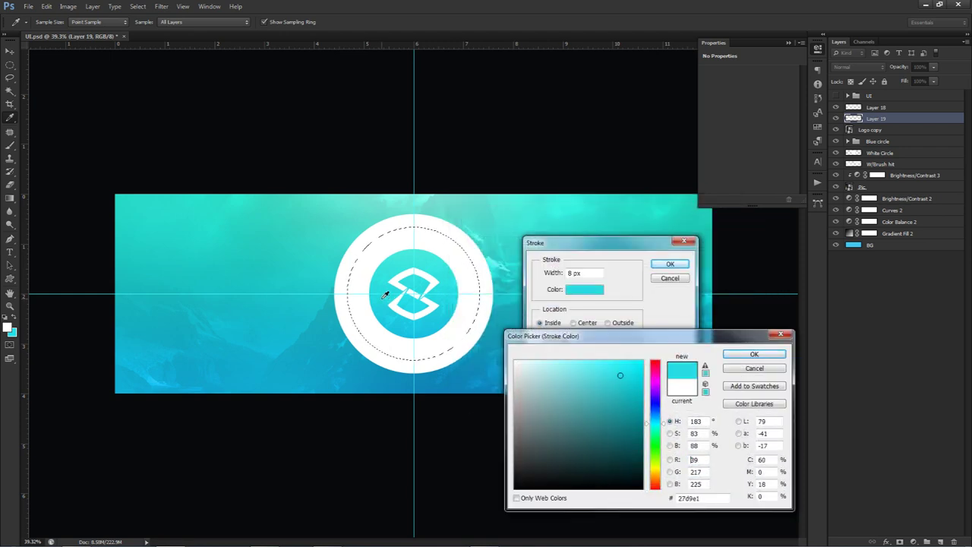
{"action": "left_click", "coordinate": [752, 354]}
{"action": "left_click", "coordinate": [671, 264]}
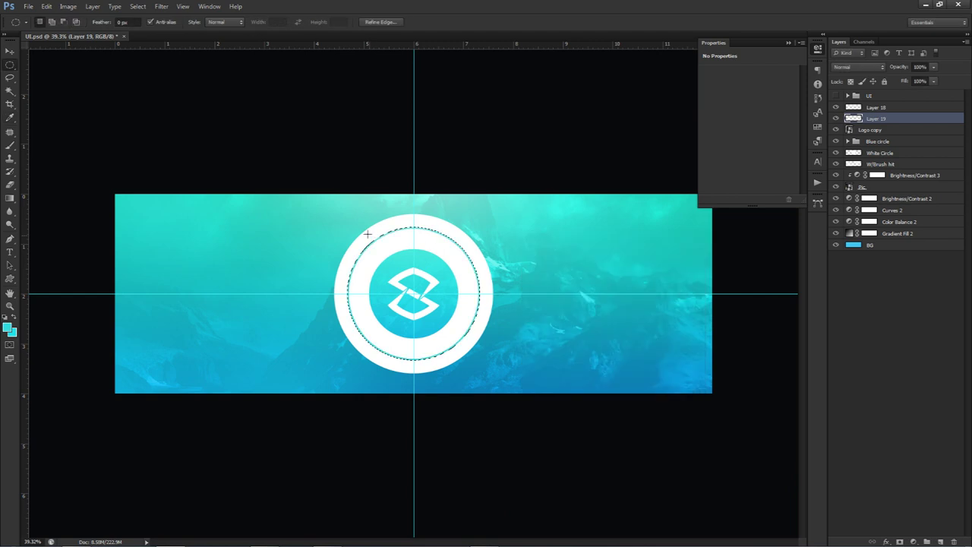
{"action": "right_click", "coordinate": [512, 238]}
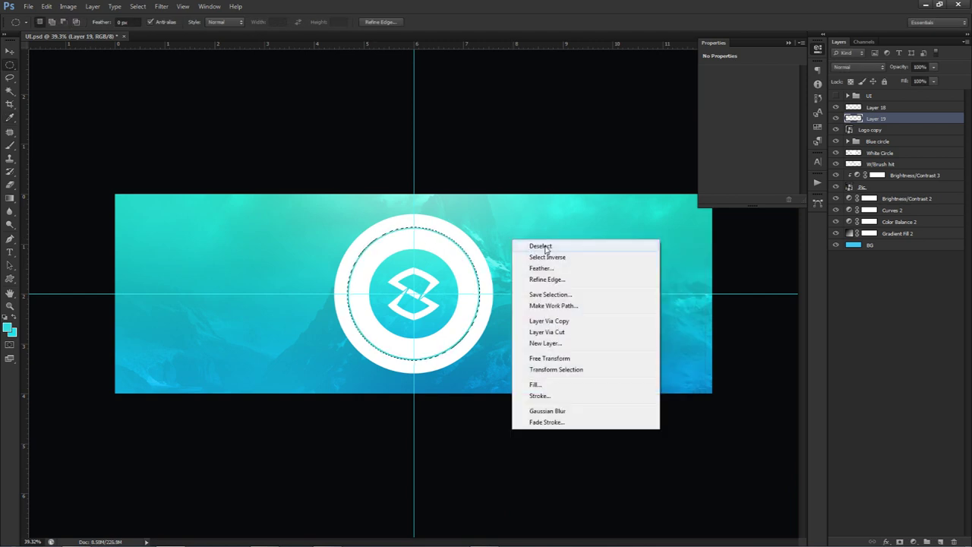
{"action": "left_click", "coordinate": [541, 246]}
{"action": "key", "text": "v"}
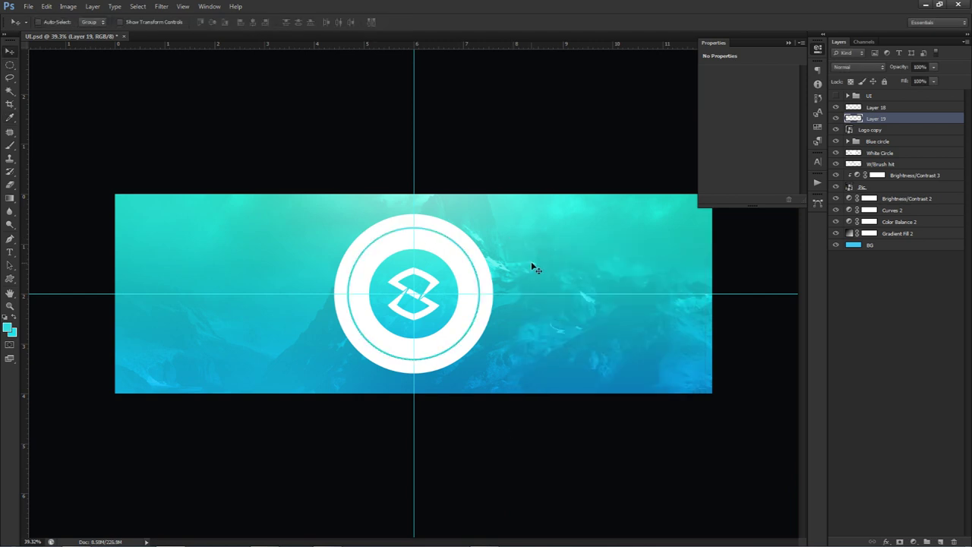
Step: Duplicate the cyan ring layer, scale the copy to about 87.4% around its centre and hide the guides
{"action": "key", "text": "ctrl+j"}
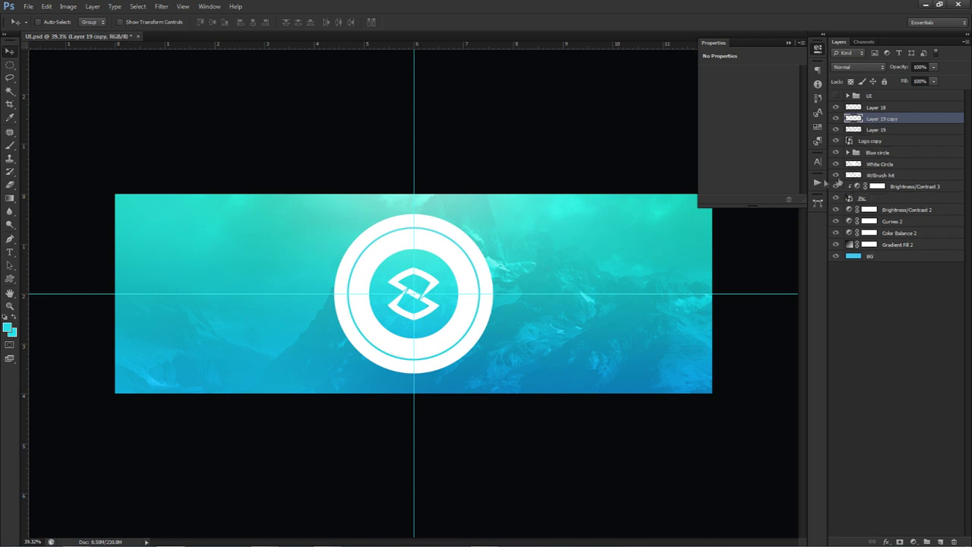
{"action": "key", "text": "ctrl+t"}
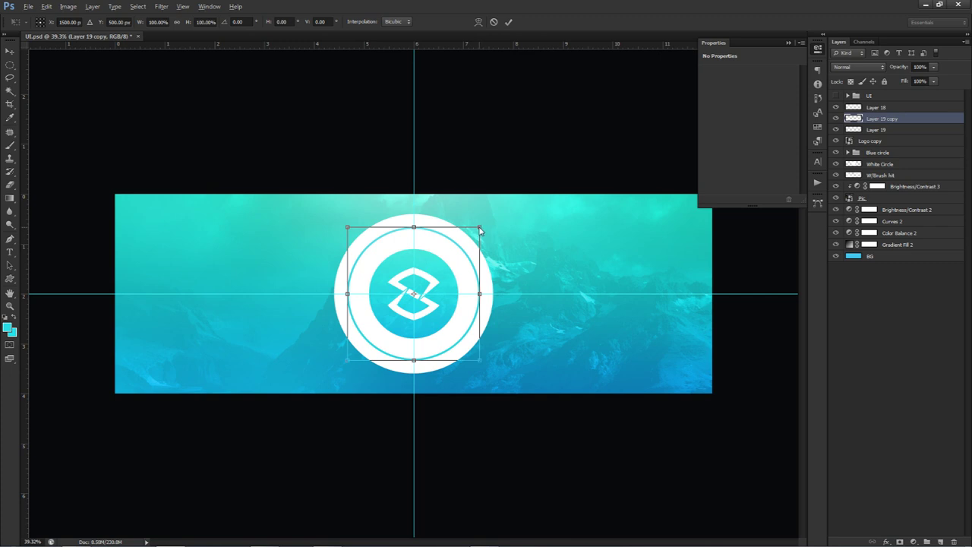
{"action": "left_click_drag", "start_coordinate": [479, 226], "coordinate": [466, 230]}
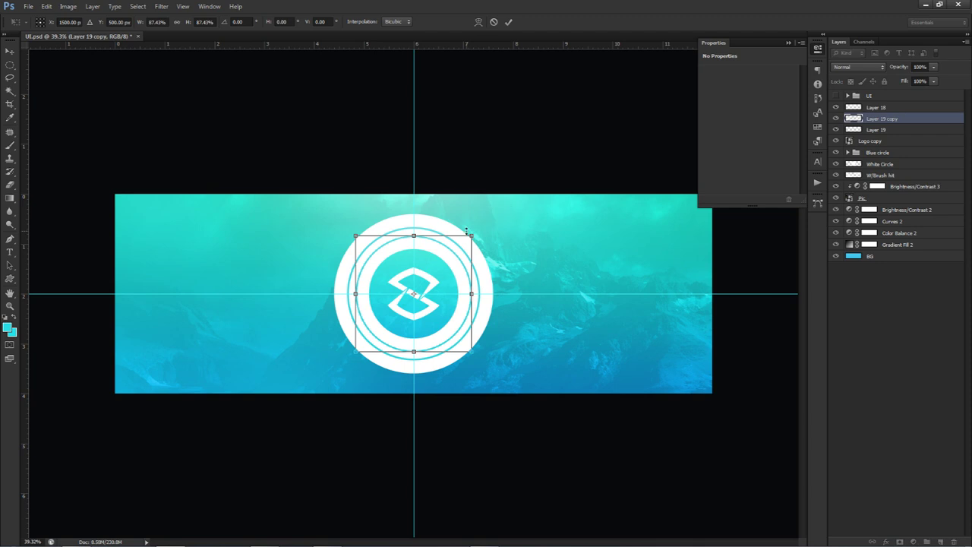
{"action": "key", "text": "Return"}
{"action": "key", "text": "ctrl+semicolon"}
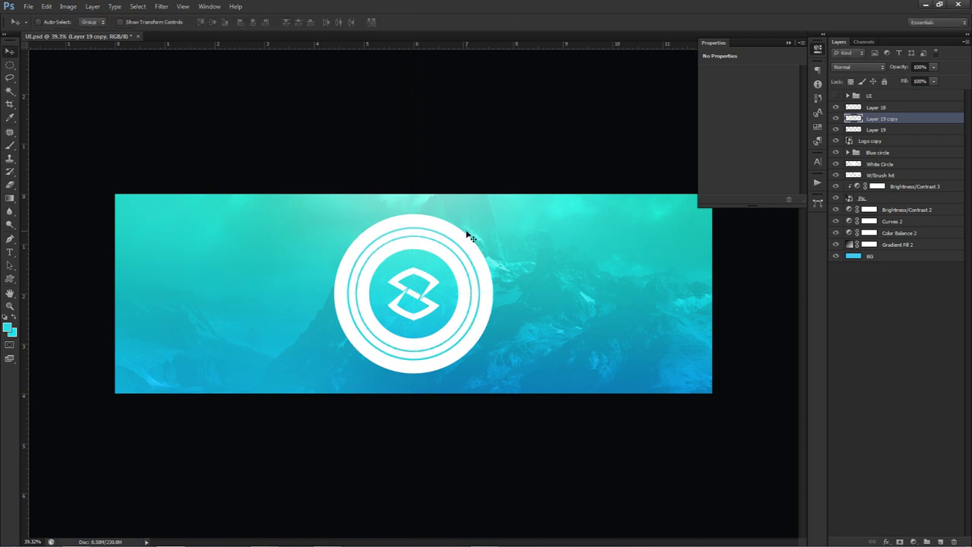
Step: Enlarge the inner ring copy slightly about its centre so it sits closer to the outer ring
{"action": "key", "text": "ctrl+t"}
{"action": "left_click_drag", "start_coordinate": [473, 236], "coordinate": [477, 240]}
{"action": "key", "text": "Return"}
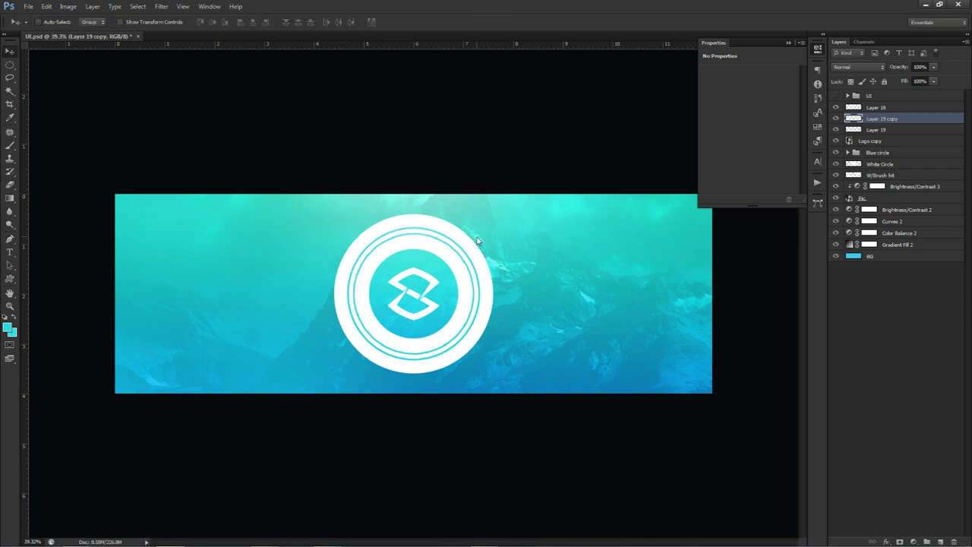
Step: Outline the inner ring's lower-left arc with the Pen tool, convert the path to a selection and delete that part of the ring
{"action": "key", "text": "p"}
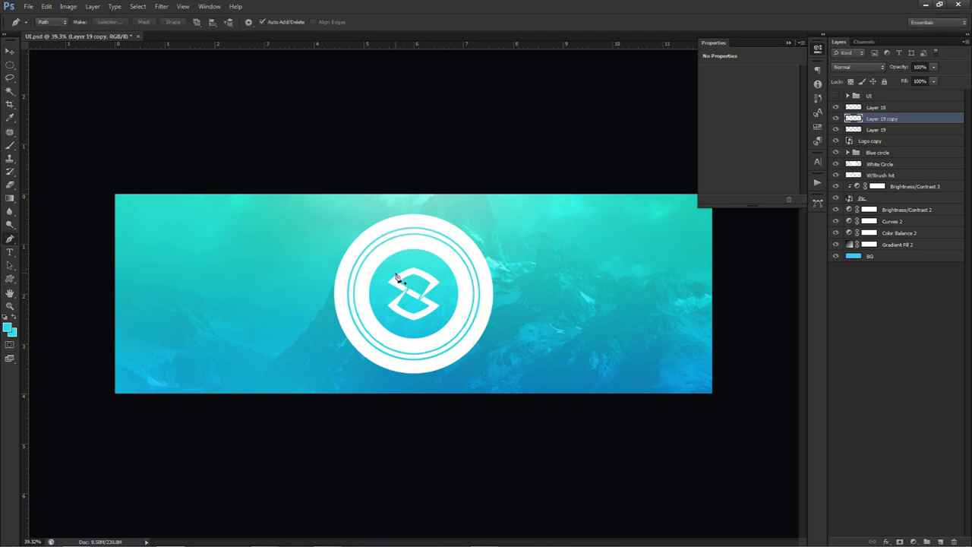
{"action": "scroll", "coordinate": [315, 314], "scroll_direction": "up", "scroll_amount": 5}
{"action": "left_click_drag", "start_coordinate": [382, 295], "coordinate": [400, 287]}
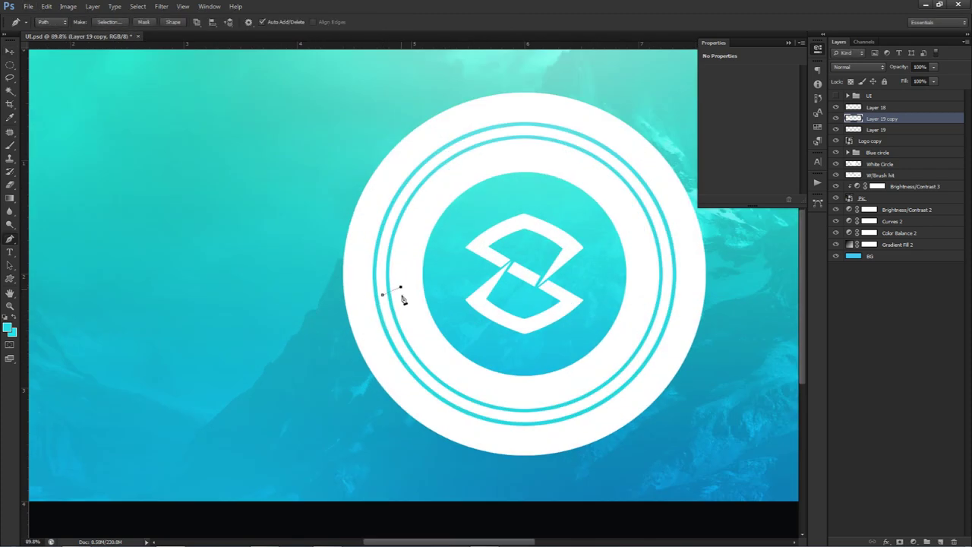
{"action": "left_click_drag", "start_coordinate": [553, 393], "coordinate": [481, 411]}
{"action": "left_click_drag", "start_coordinate": [428, 378], "coordinate": [462, 395]}
{"action": "left_click", "coordinate": [383, 294]}
{"action": "right_click", "coordinate": [422, 296]}
{"action": "left_click", "coordinate": [456, 340]}
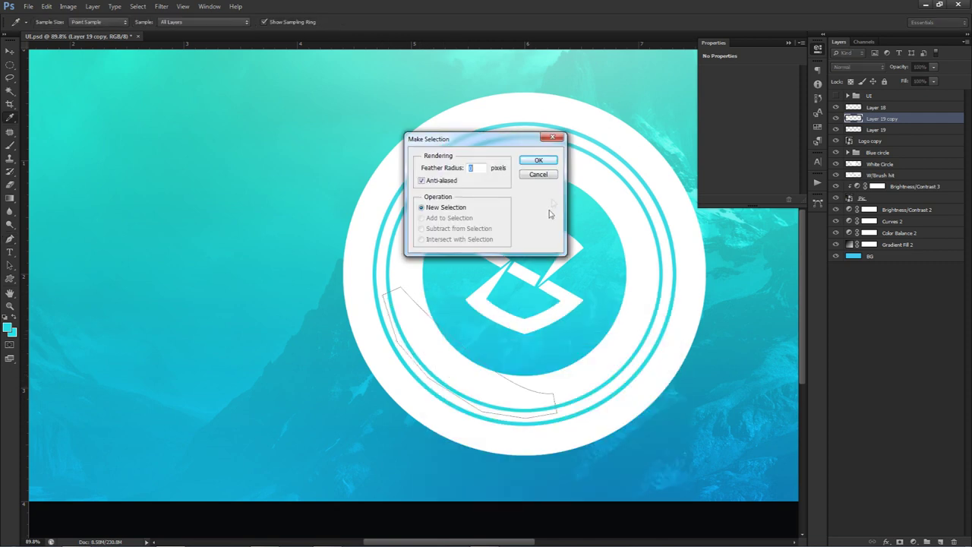
{"action": "left_click", "coordinate": [540, 162]}
{"action": "key", "text": "Delete"}
{"action": "key", "text": "ctrl+d"}
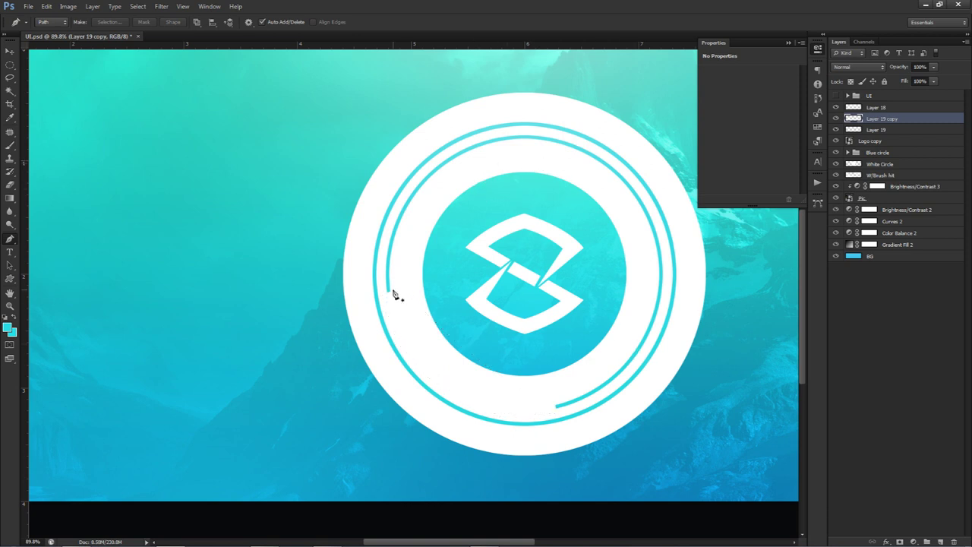
Step: Outline the outer ring's left and lower arc with a Pen path, convert it to a selection and delete that arc from Layer 19
{"action": "left_click", "coordinate": [396, 204]}
{"action": "left_click_drag", "start_coordinate": [416, 354], "coordinate": [488, 423]}
{"action": "left_click", "coordinate": [520, 415]}
{"action": "left_click", "coordinate": [566, 410]}
{"action": "left_click", "coordinate": [615, 383]}
{"action": "left_click", "coordinate": [636, 357]}
{"action": "left_click", "coordinate": [650, 370]}
{"action": "left_click", "coordinate": [568, 432]}
{"action": "left_click", "coordinate": [459, 435]}
{"action": "left_click", "coordinate": [407, 408]}
{"action": "left_click_drag", "start_coordinate": [374, 197], "coordinate": [385, 191]}
{"action": "left_click", "coordinate": [397, 206]}
{"action": "right_click", "coordinate": [417, 201]}
{"action": "left_click", "coordinate": [445, 250]}
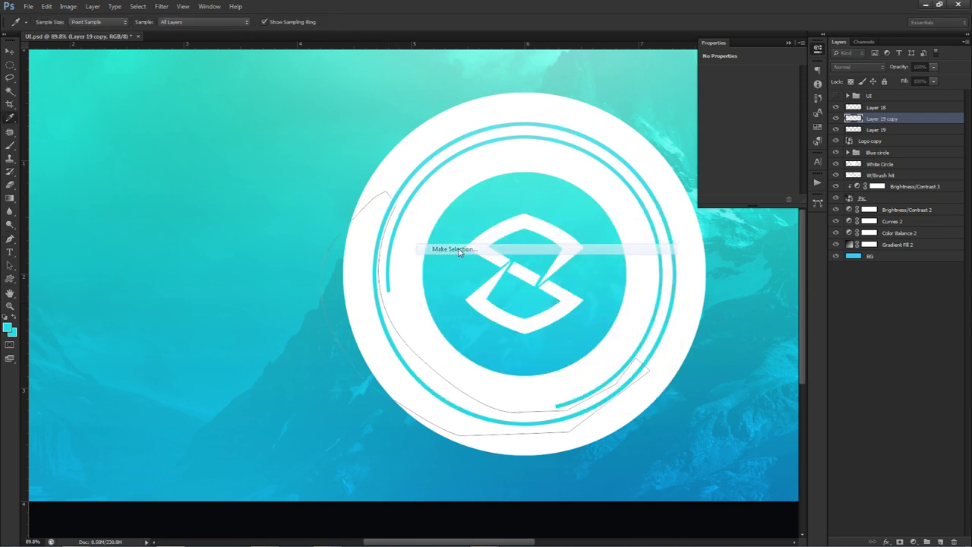
{"action": "key", "text": "Return"}
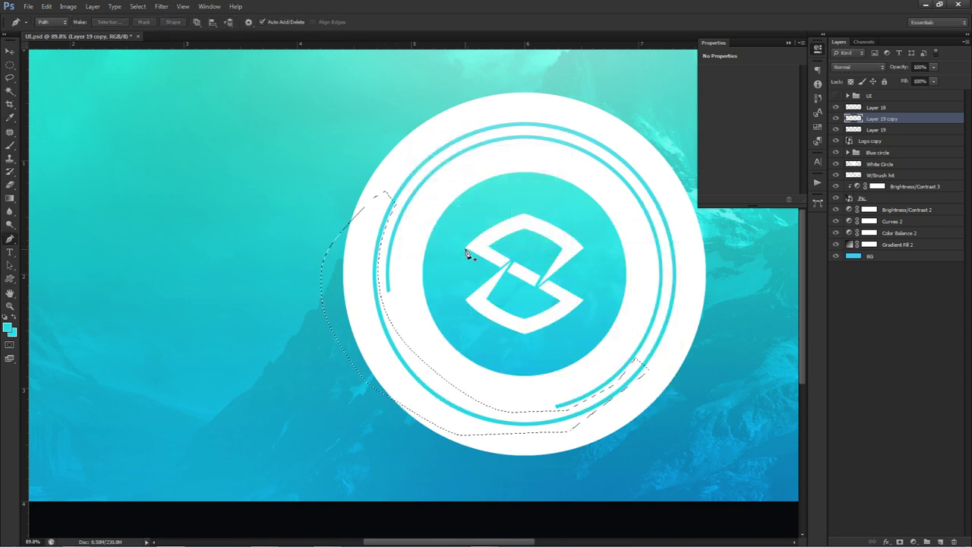
{"action": "left_click", "coordinate": [869, 129]}
{"action": "key", "text": "Delete"}
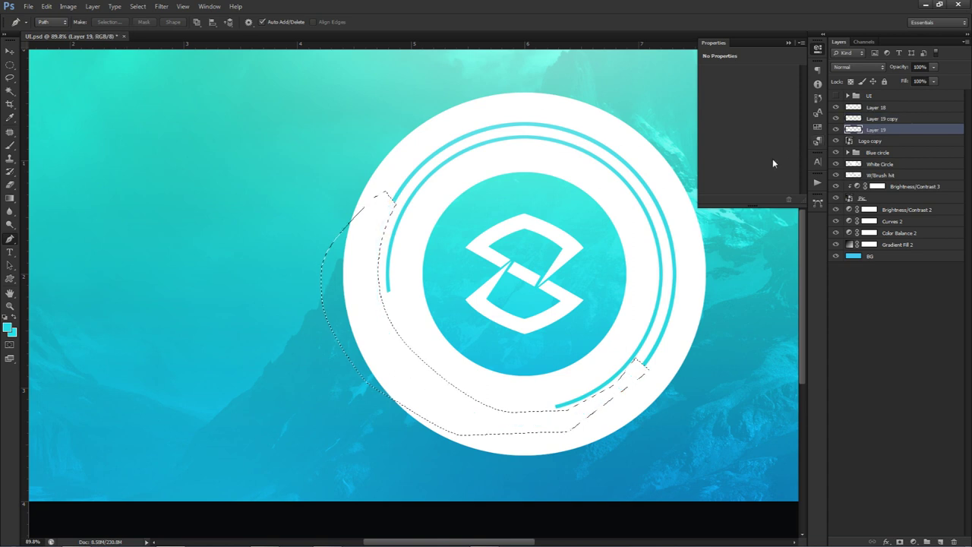
{"action": "key", "text": "ctrl+d"}
{"action": "key", "text": "v"}
Step: Outline the inner ring's upper-right arc with a Pen path, convert it to a selection and delete that arc from Layer 19 copy
{"action": "scroll", "coordinate": [568, 235], "scroll_direction": "down", "scroll_amount": 2}
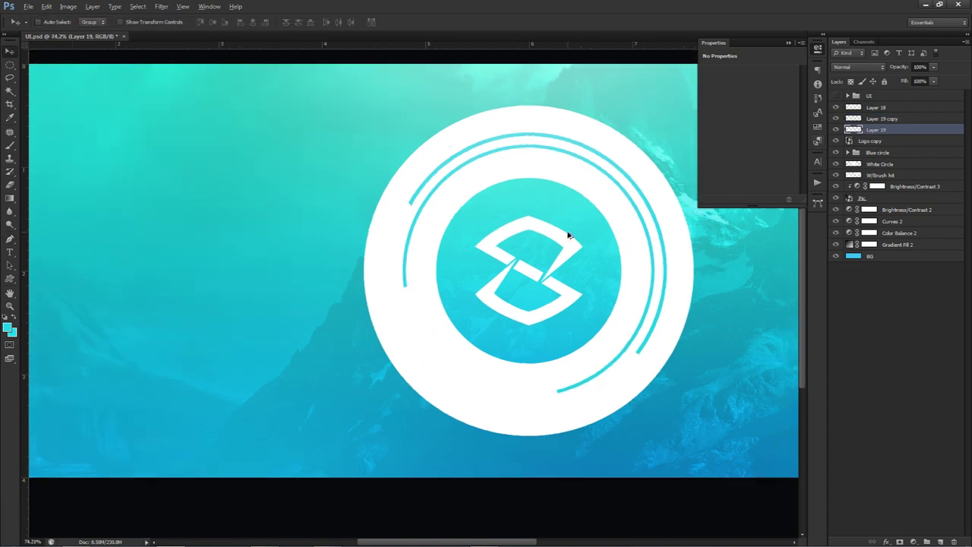
{"action": "key", "text": "p"}
{"action": "left_click", "coordinate": [553, 163]}
{"action": "left_click_drag", "start_coordinate": [632, 236], "coordinate": [601, 172]}
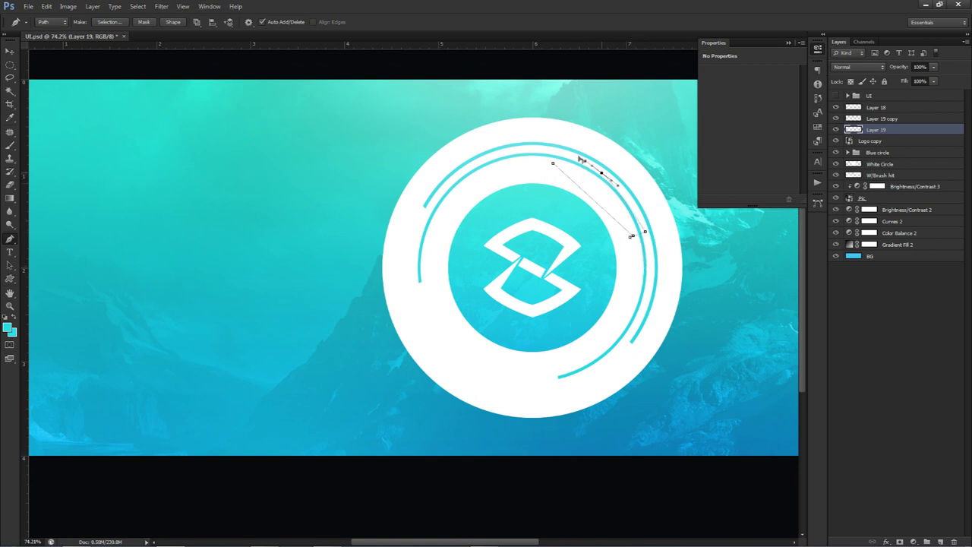
{"action": "left_click", "coordinate": [555, 153]}
{"action": "right_click", "coordinate": [565, 168]}
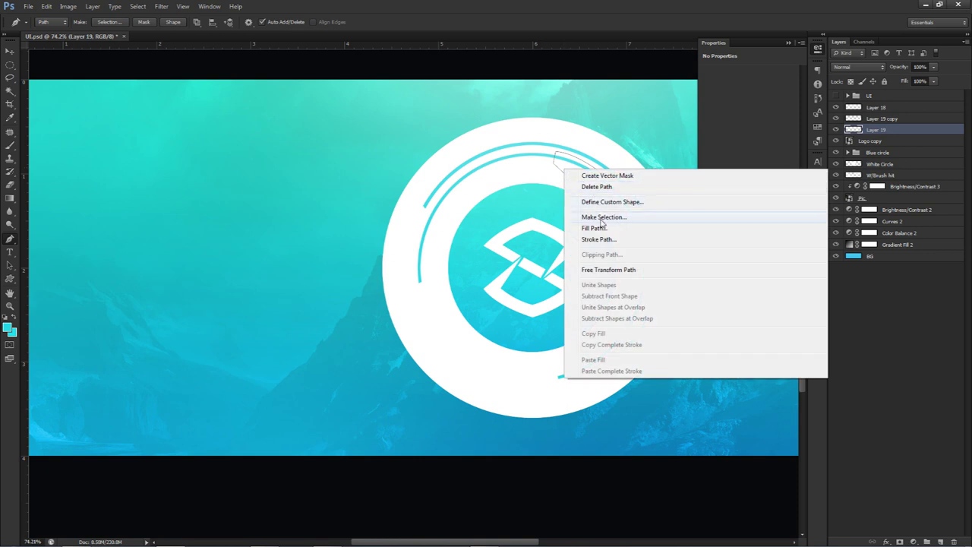
{"action": "left_click", "coordinate": [601, 218]}
{"action": "key", "text": "Return"}
{"action": "left_click", "coordinate": [876, 119]}
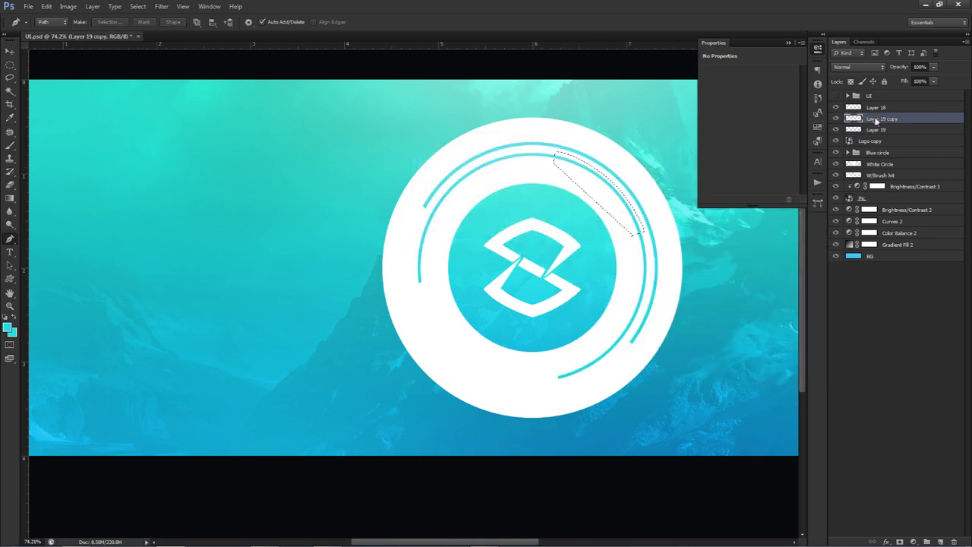
{"action": "key", "text": "Delete"}
{"action": "key", "text": "ctrl+d"}
{"action": "key", "text": "v"}
{"action": "scroll", "coordinate": [630, 238], "scroll_direction": "down", "scroll_amount": 3}
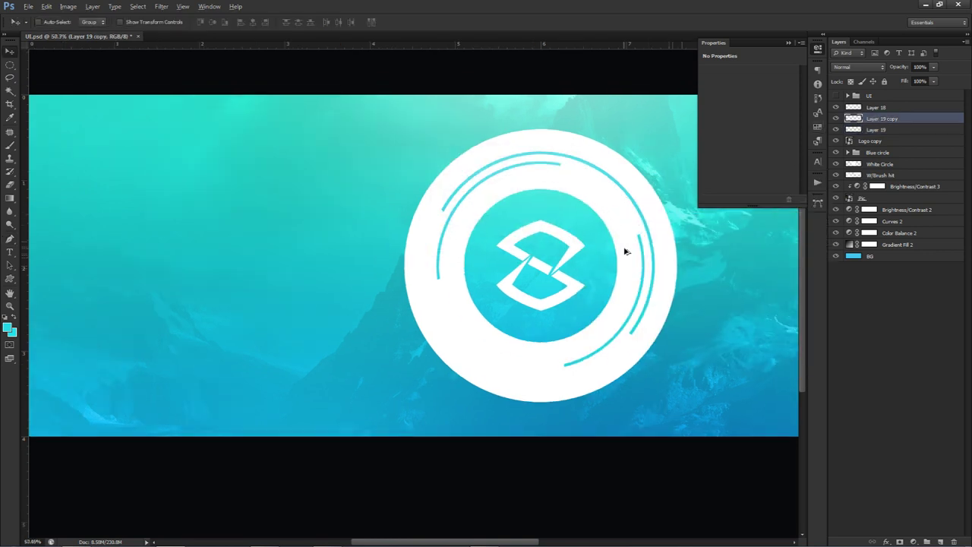
Step: Draw a closed Pen path around the outer ring's upper-right arc
{"action": "scroll", "coordinate": [397, 275], "scroll_direction": "up", "scroll_amount": 3}
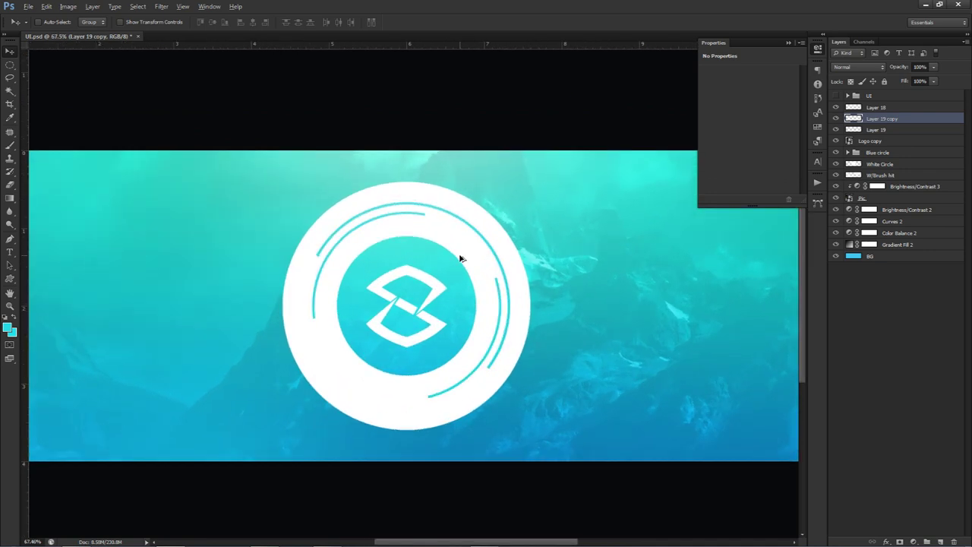
{"action": "key", "text": "p"}
{"action": "left_click", "coordinate": [458, 220]}
{"action": "left_click_drag", "start_coordinate": [489, 257], "coordinate": [520, 254]}
{"action": "left_click", "coordinate": [458, 220]}
{"action": "key", "text": "Return"}
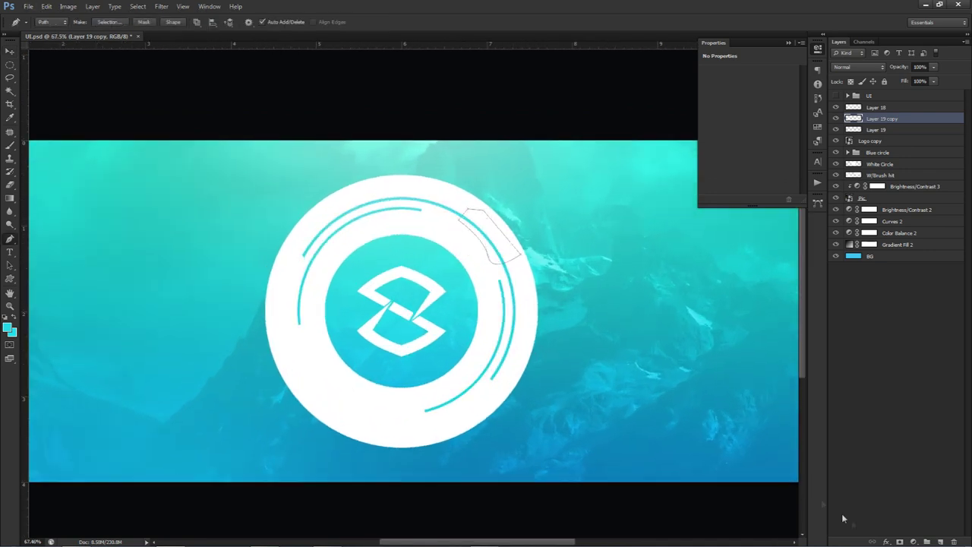
{"action": "right_click", "coordinate": [895, 540]}
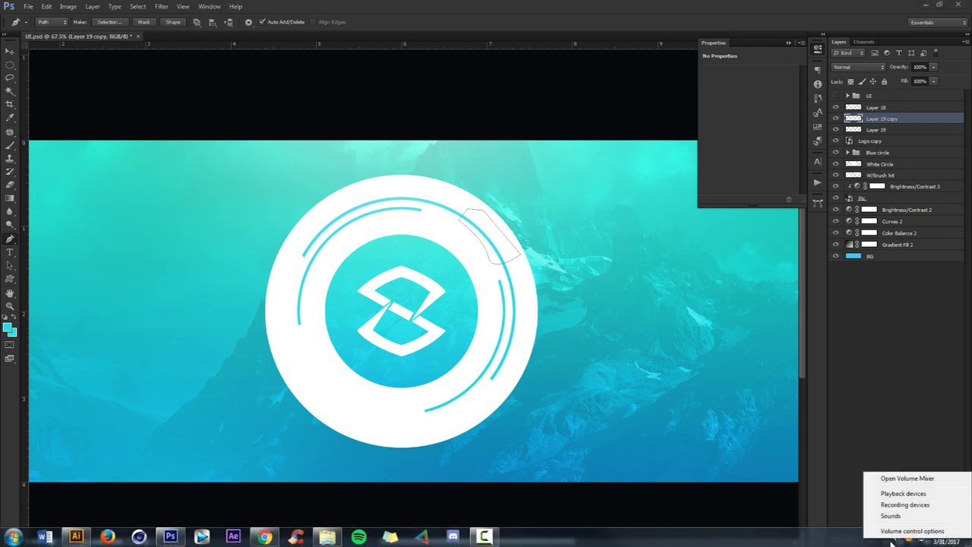
{"action": "left_click", "coordinate": [906, 478]}
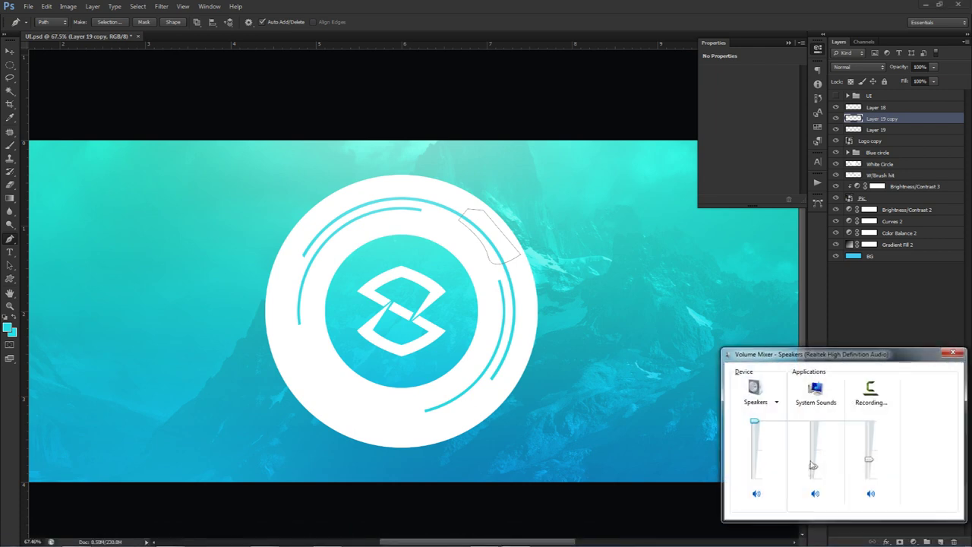
{"action": "left_click", "coordinate": [950, 350]}
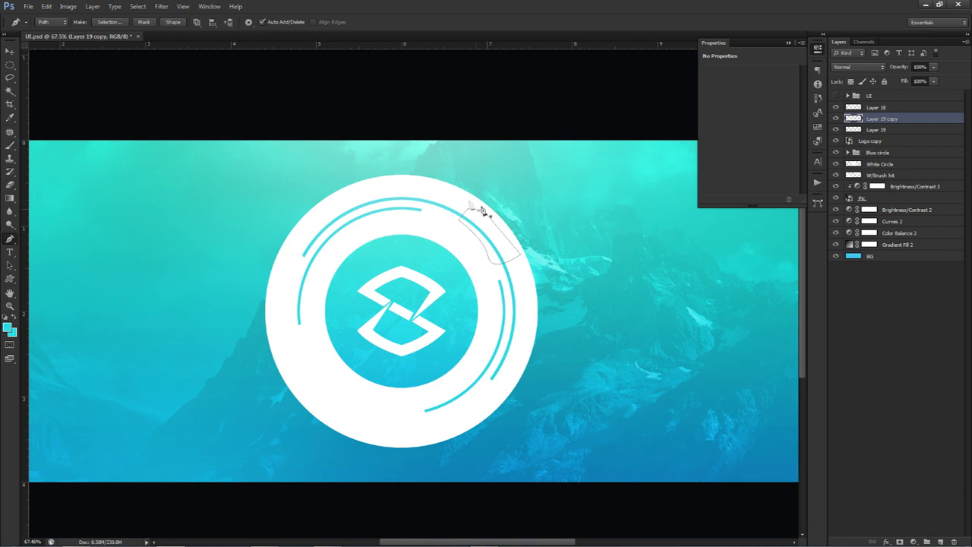
Step: Convert the path to a selection and delete the enclosed outer-ring arc from Layer 19
{"action": "right_click", "coordinate": [487, 216]}
{"action": "left_click", "coordinate": [534, 279]}
{"action": "key", "text": "Return"}
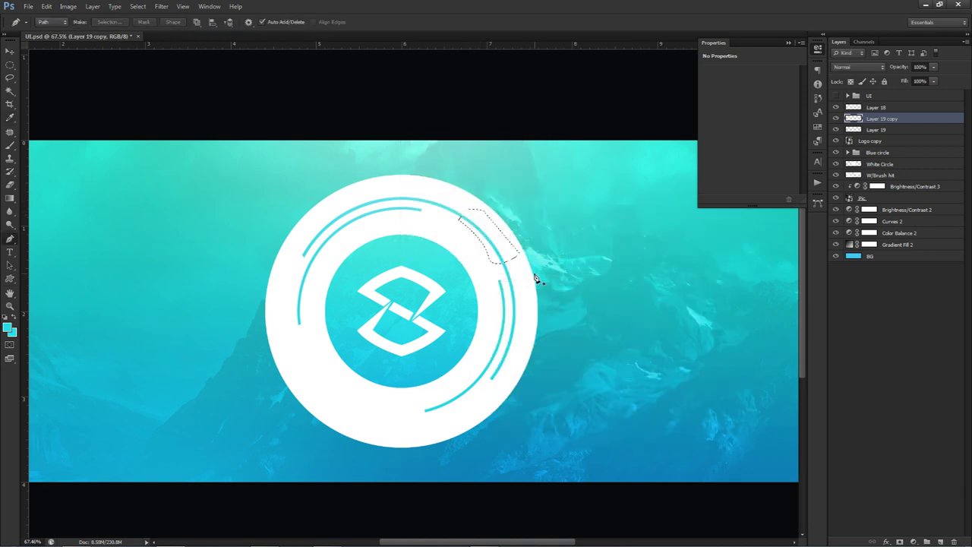
{"action": "left_click", "coordinate": [873, 130]}
{"action": "key", "text": "ctrl+d"}
{"action": "key", "text": "v"}
{"action": "scroll", "coordinate": [582, 219], "scroll_direction": "down", "scroll_amount": 5}
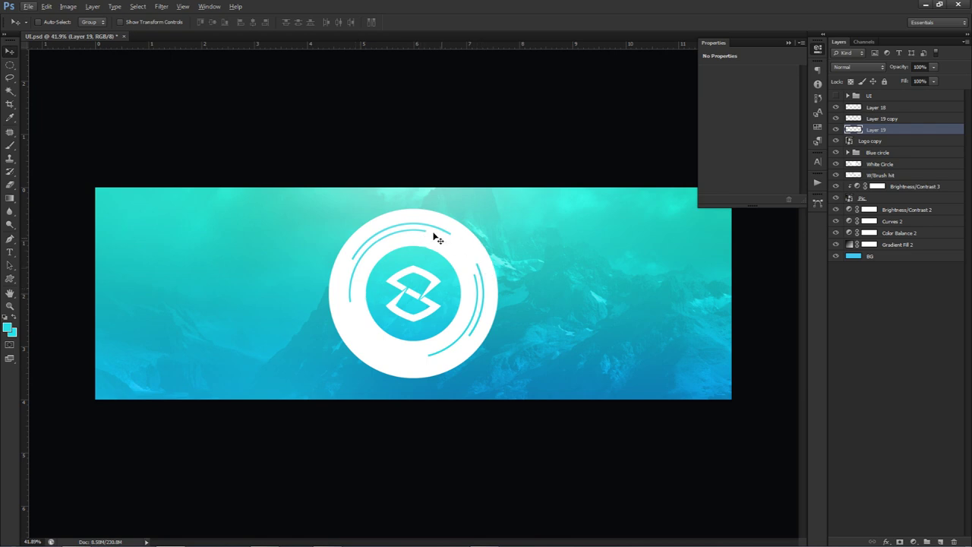
{"action": "key", "text": "ctrl+t"}
{"action": "key", "text": "Return"}
{"action": "key", "text": "m"}
{"action": "left_click_drag", "start_coordinate": [391, 250], "coordinate": [557, 374]}
{"action": "key", "text": "ctrl+d"}
{"action": "key", "text": "Delete"}
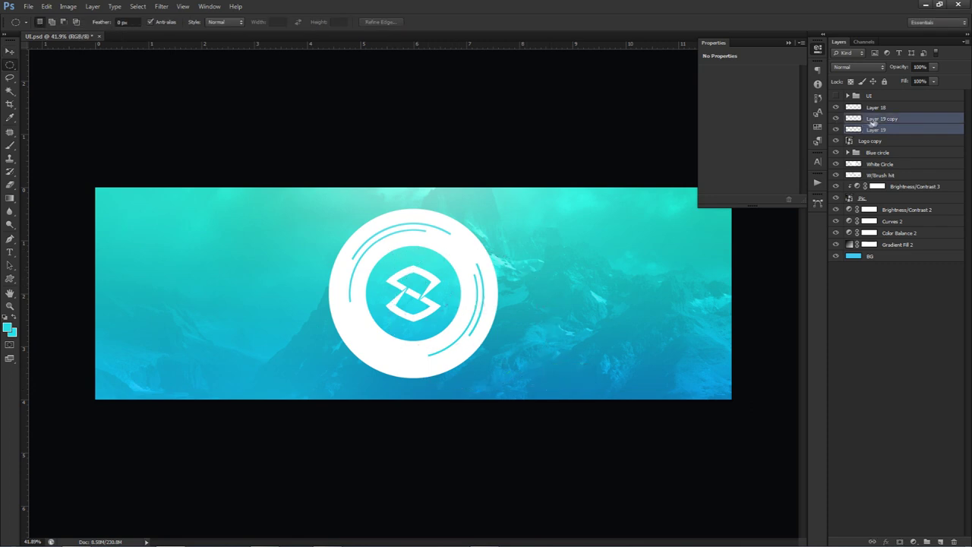
Step: Merge the two ring layers, select the right-hand arcs with an elliptical marquee and cut them to a new layer
{"action": "left_click_drag", "start_coordinate": [397, 249], "coordinate": [552, 401]}
{"action": "right_click", "coordinate": [468, 320]}
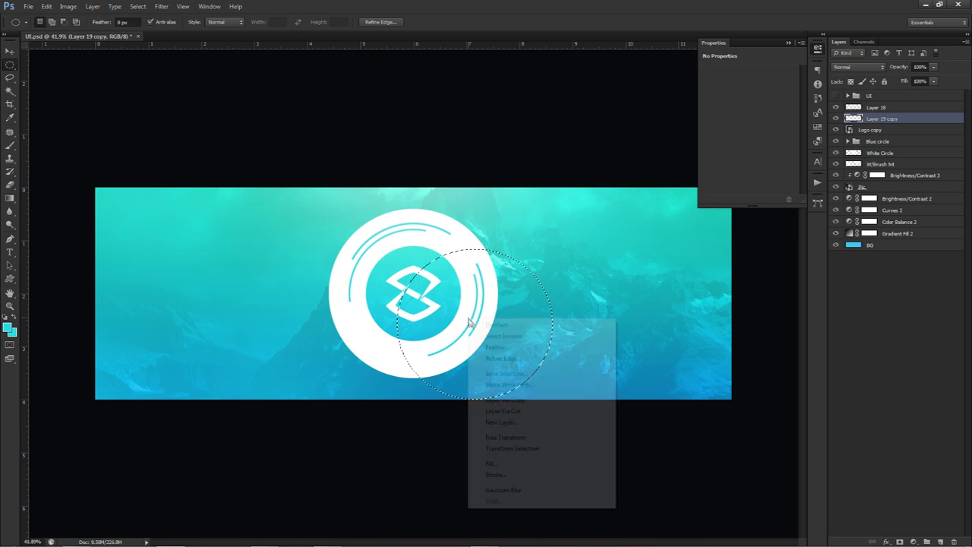
{"action": "left_click", "coordinate": [519, 412]}
{"action": "key", "text": "v"}
{"action": "key", "text": "ctrl+t"}
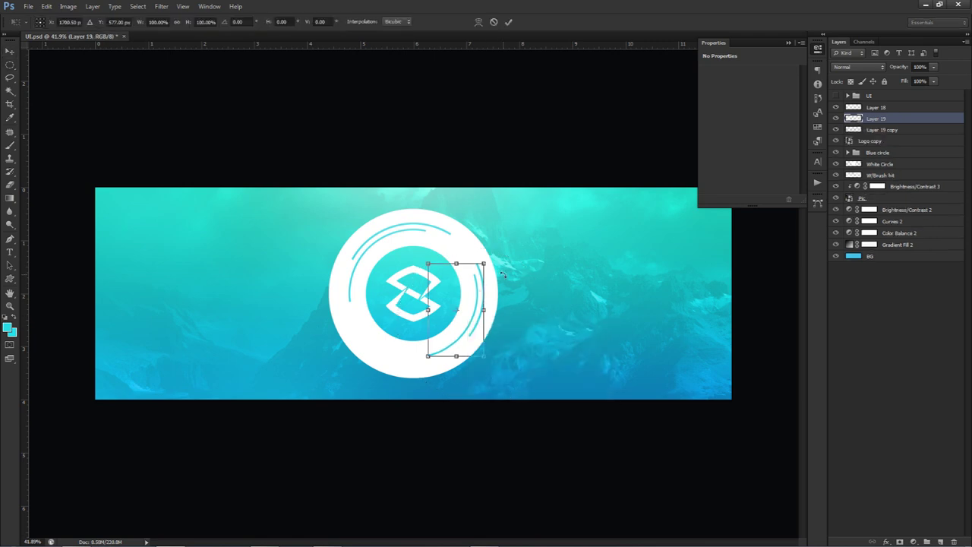
{"action": "key", "text": "Return"}
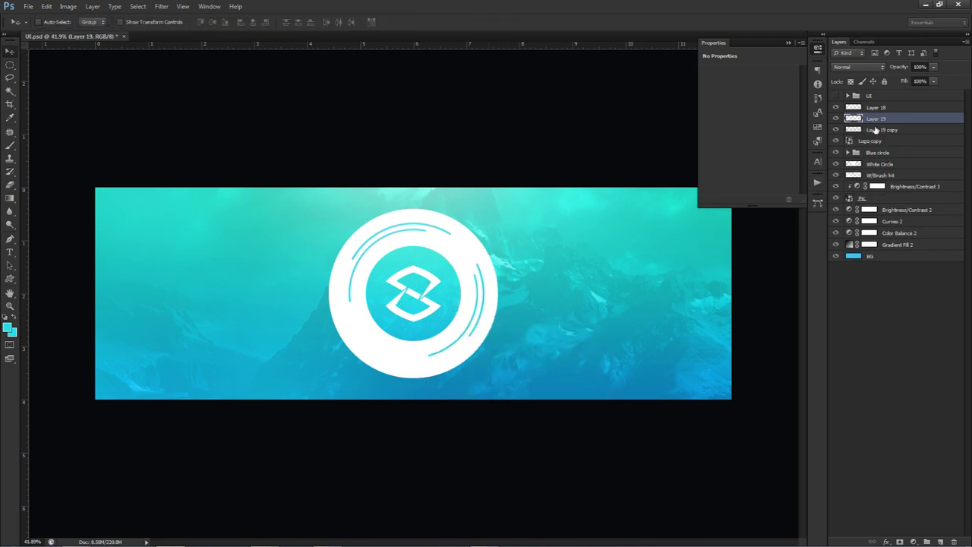
Step: Select both arc layers and rotate them together by 30° clockwise
{"action": "key", "text": "shift+alt+bracketleft"}
{"action": "key", "text": "ctrl+t"}
{"action": "left_click_drag", "start_coordinate": [513, 229], "coordinate": [530, 299]}
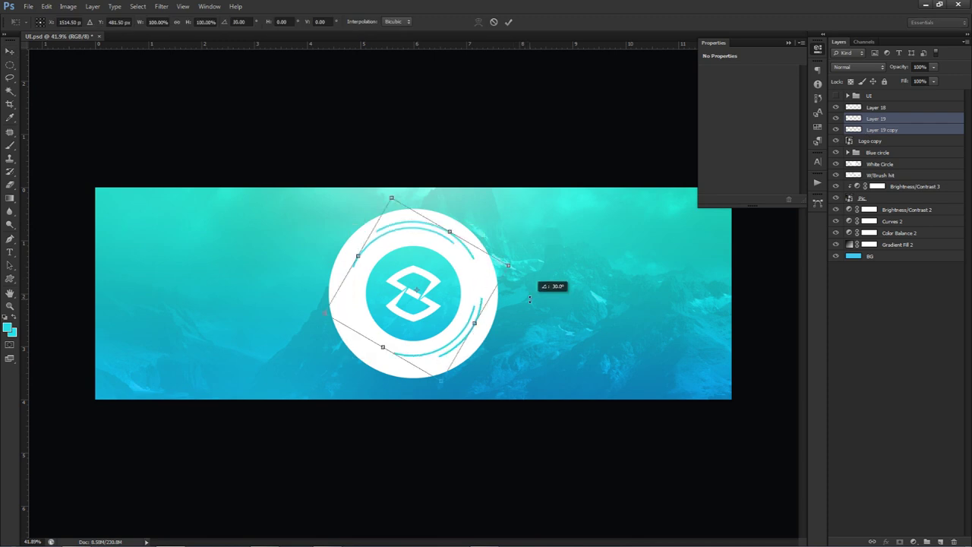
{"action": "key", "text": "Return"}
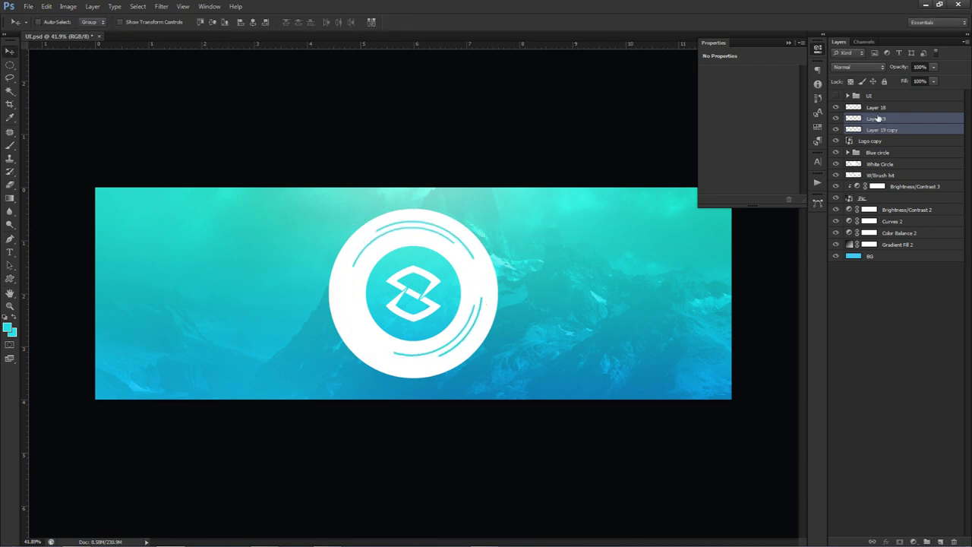
{"action": "left_click", "coordinate": [877, 118]}
{"action": "key", "text": "ctrl+t"}
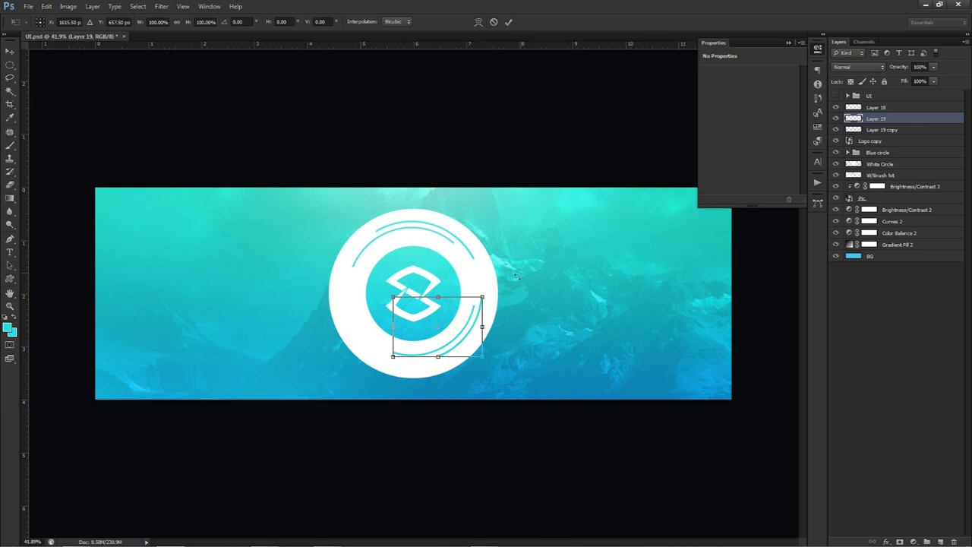
{"action": "left_click_drag", "start_coordinate": [514, 284], "coordinate": [520, 300]}
{"action": "key", "text": "ctrl+z"}
{"action": "key", "text": "Return"}
Step: Rotate the upper-left arcs on Layer 19 copy counterclockwise and reposition them evenly within the white circle
{"action": "key", "text": "alt+bracketleft"}
{"action": "key", "text": "ctrl+t"}
{"action": "left_click_drag", "start_coordinate": [581, 223], "coordinate": [566, 199]}
{"action": "left_click_drag", "start_coordinate": [414, 245], "coordinate": [382, 257]}
{"action": "left_click_drag", "start_coordinate": [444, 237], "coordinate": [426, 248]}
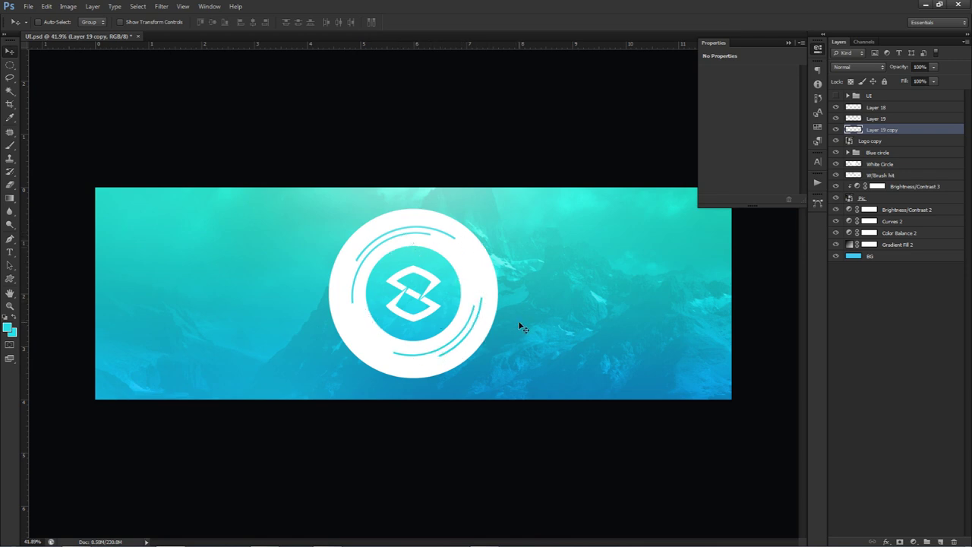
Step: Group the two arc layers and name the group "Blue linesin the middle"
{"action": "left_click", "coordinate": [875, 118], "text": "ctrl"}
{"action": "key", "text": "ctrl+g"}
{"action": "double_click", "coordinate": [880, 120]}
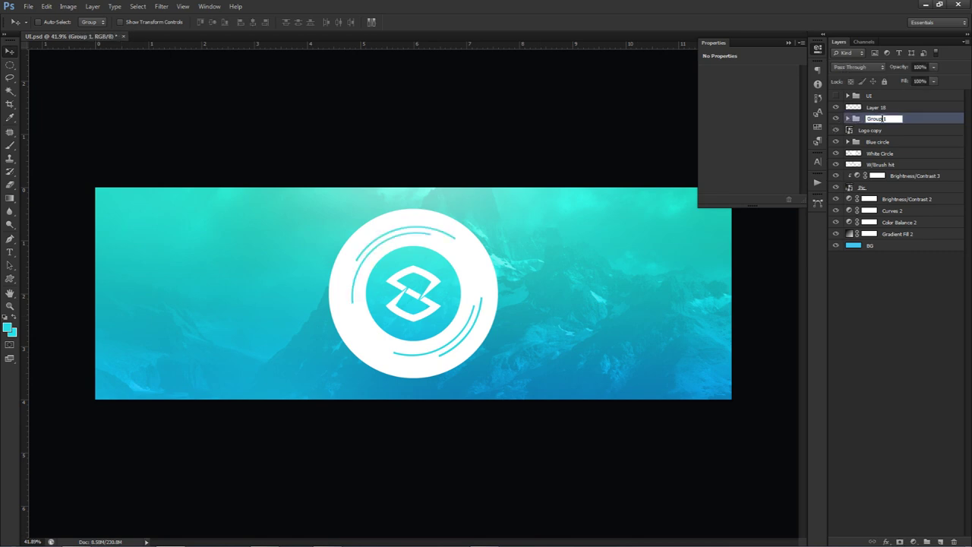
{"action": "key", "text": "ctrl+a"}
{"action": "type", "text": "Blue"}
{"action": "type", "text": " linesin the mo"}
{"action": "type", "text": "ddle"}
{"action": "key", "text": "Return"}
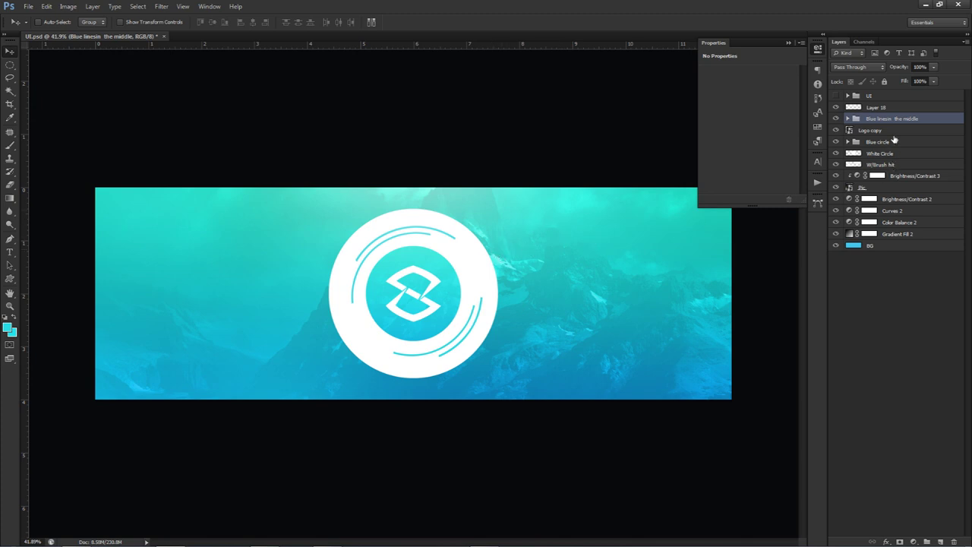
Step: Group all layers from Layer 18 down to Gradient Fill 2, leaving out BG
{"action": "left_click", "coordinate": [869, 108]}
{"action": "left_click", "coordinate": [881, 234], "text": "shift"}
{"action": "key", "text": "ctrl+g"}
Step: Compare the finished UI group with the new group by switching their visibility, and inspect the logo's arcs up close
{"action": "left_click", "coordinate": [836, 107]}
{"action": "left_click", "coordinate": [836, 96]}
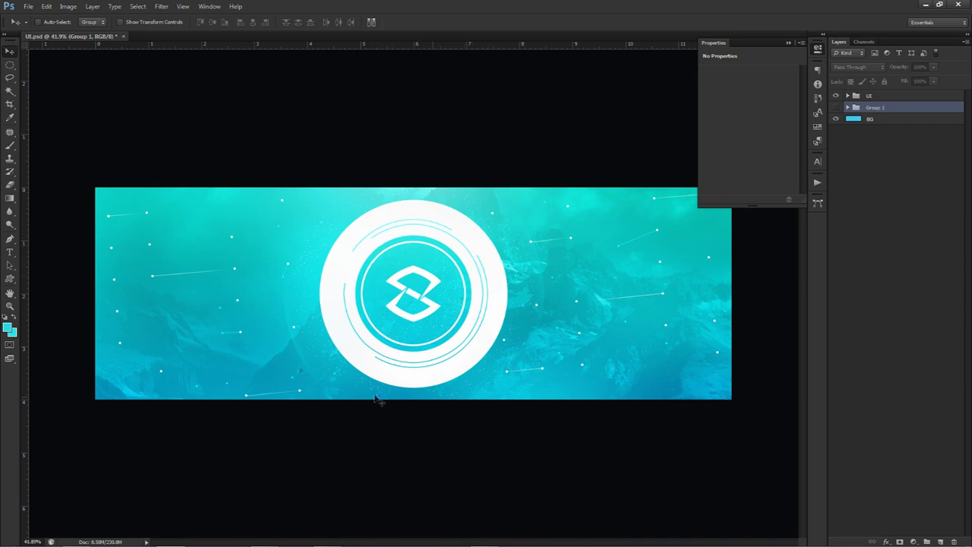
{"action": "left_click", "coordinate": [836, 96]}
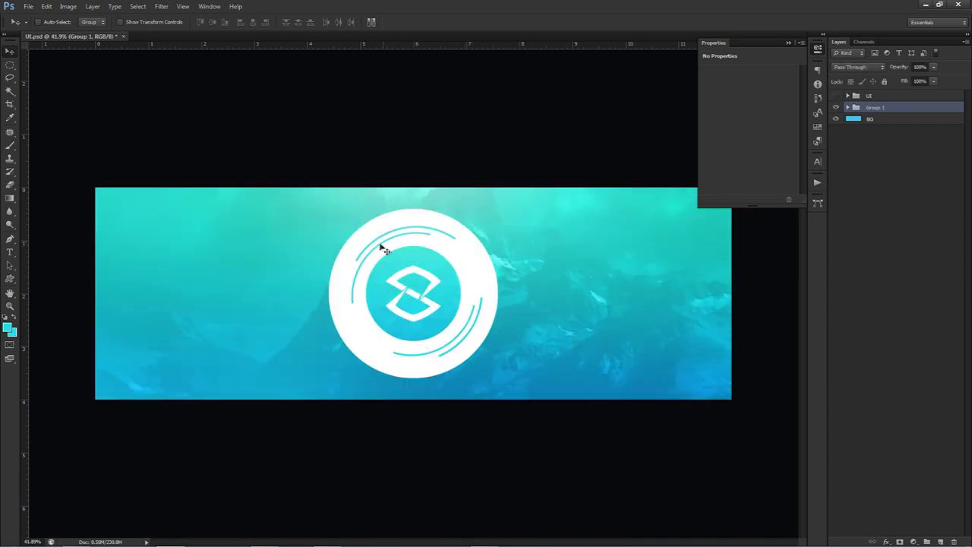
{"action": "scroll", "coordinate": [372, 250], "scroll_direction": "up", "scroll_amount": 5}
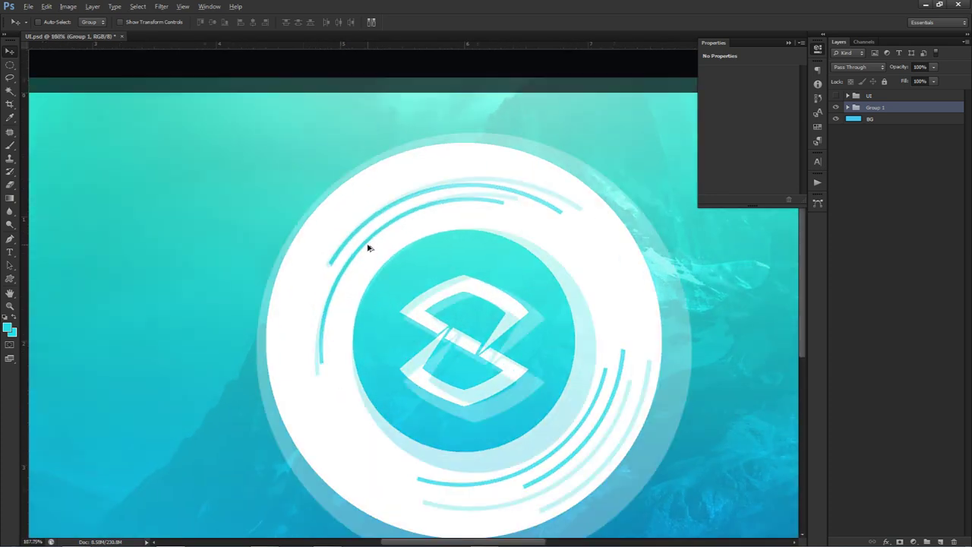
{"action": "scroll", "coordinate": [423, 214], "scroll_direction": "down", "scroll_amount": 2}
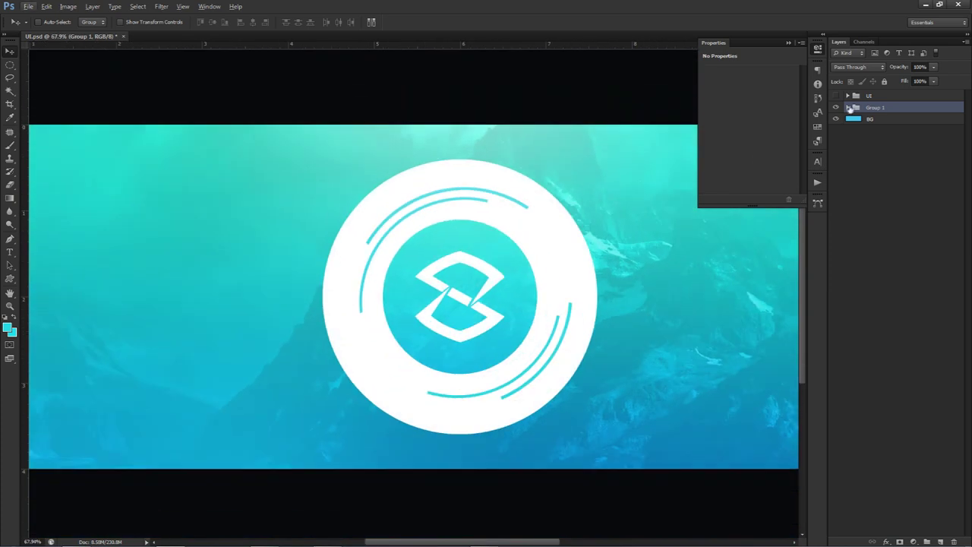
Step: Merge the blue lines group into one layer, load its selection, contract it and delete the inside so only thin outlines remain
{"action": "left_click", "coordinate": [848, 107]}
{"action": "left_click", "coordinate": [864, 132]}
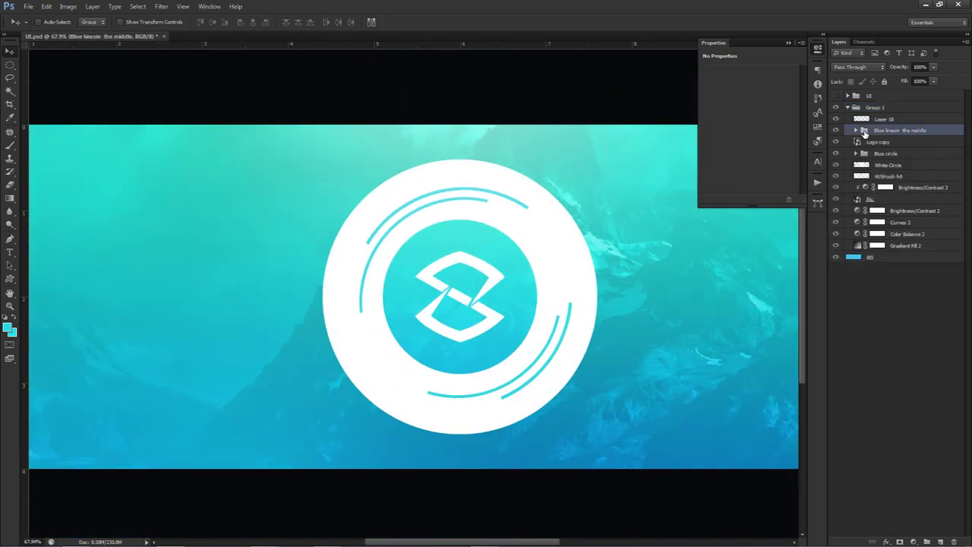
{"action": "left_click", "coordinate": [862, 130], "text": "ctrl"}
{"action": "left_click", "coordinate": [138, 6]}
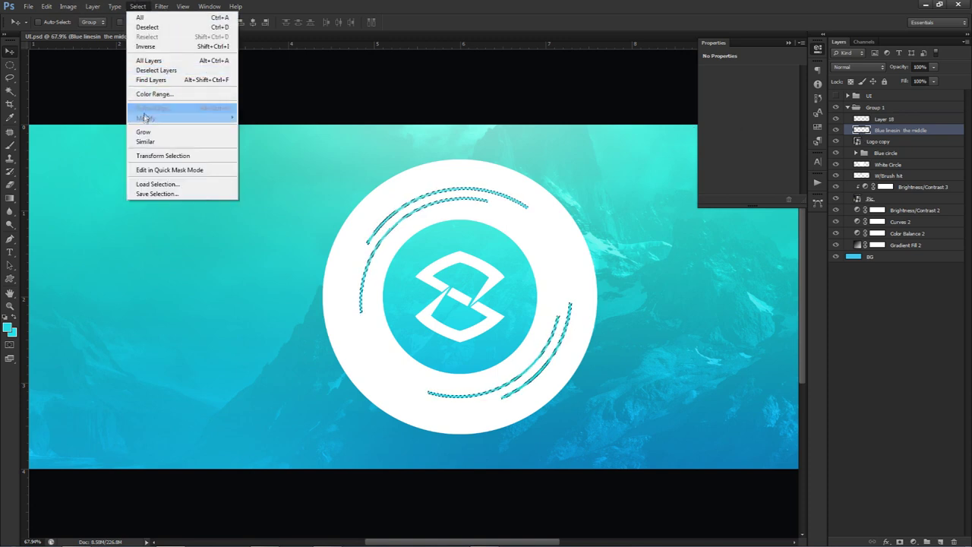
{"action": "mouse_move", "coordinate": [148, 118]}
{"action": "left_click", "coordinate": [255, 150]}
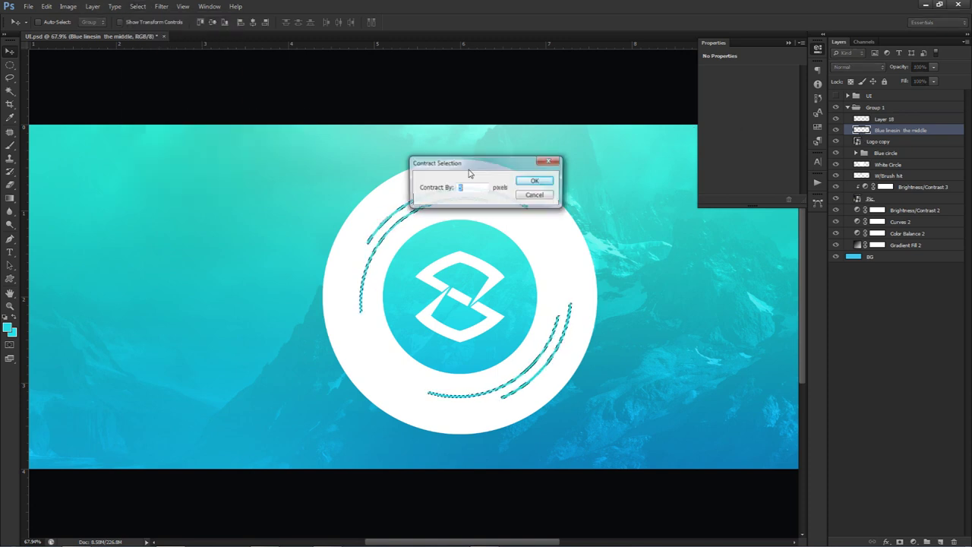
{"action": "left_click", "coordinate": [536, 182]}
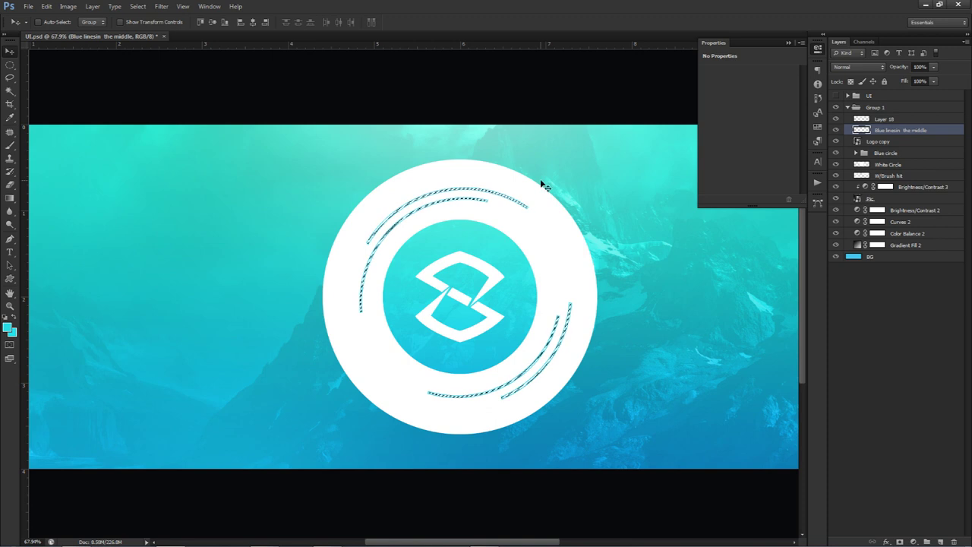
{"action": "key", "text": "Delete"}
{"action": "key", "text": "ctrl+d"}
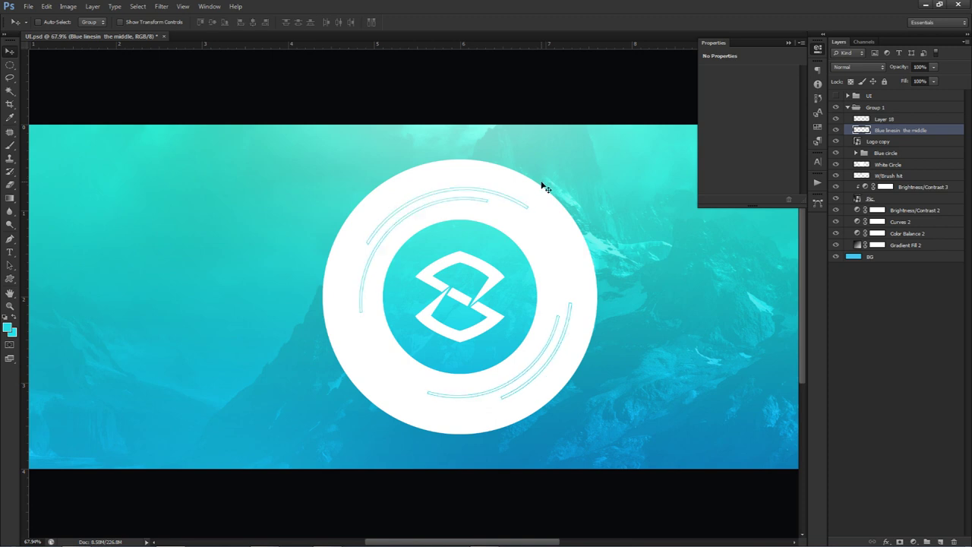
{"action": "scroll", "coordinate": [542, 186], "scroll_direction": "down", "scroll_amount": 3}
{"action": "scroll", "coordinate": [542, 186], "scroll_direction": "down", "scroll_amount": 1}
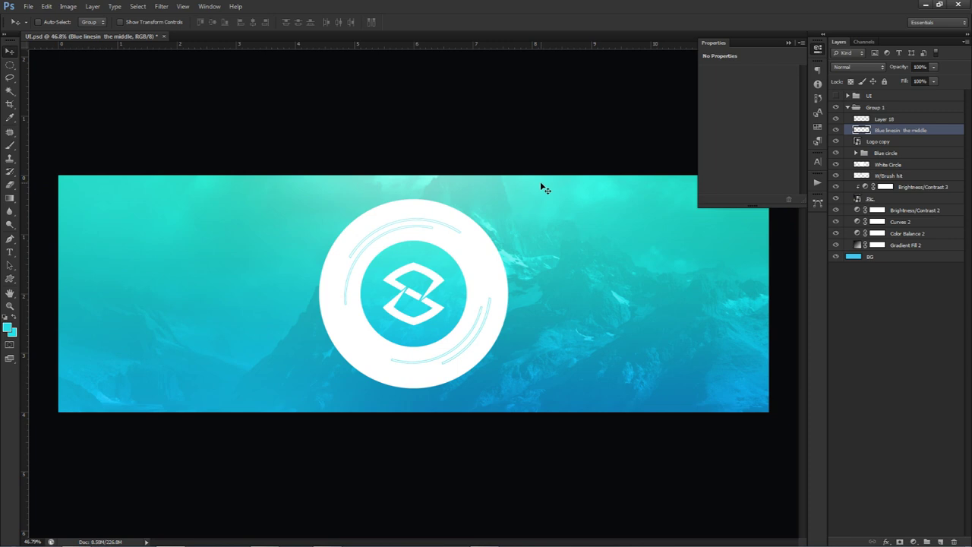
Step: Rename the group holding the new banner layers to "Tutorial"
{"action": "left_click", "coordinate": [875, 120]}
{"action": "double_click", "coordinate": [874, 107]}
{"action": "type", "text": "Tutorial"}
{"action": "key", "text": "Return"}
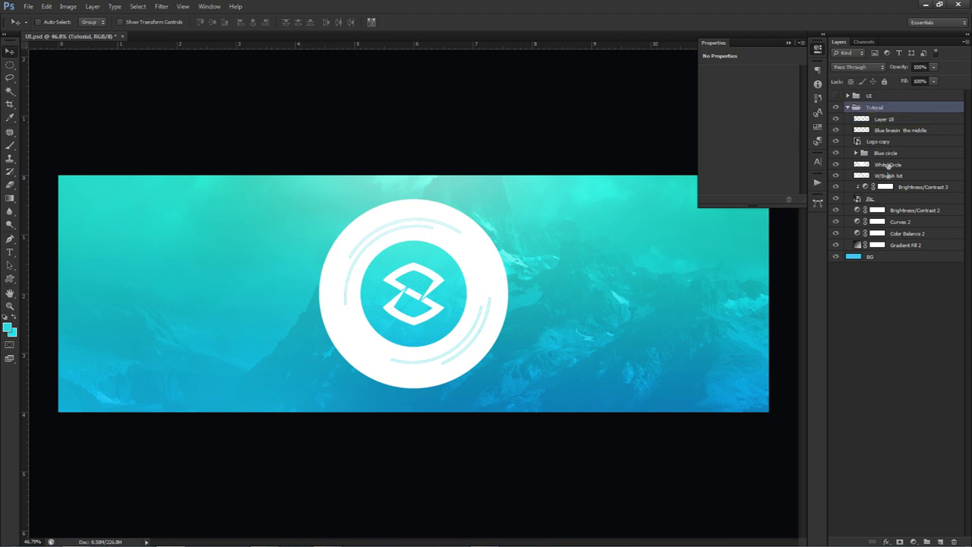
Step: Add a new empty layer directly above the "W/Brush hit" layer, beneath the White Circle layer
{"action": "left_click", "coordinate": [883, 120]}
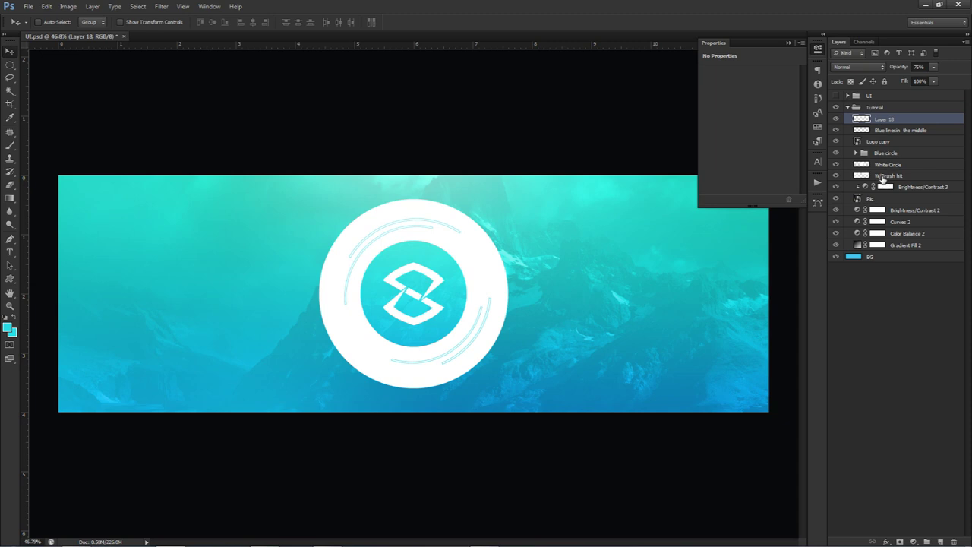
{"action": "left_click", "coordinate": [836, 164]}
{"action": "left_click", "coordinate": [836, 164]}
{"action": "left_click", "coordinate": [890, 176]}
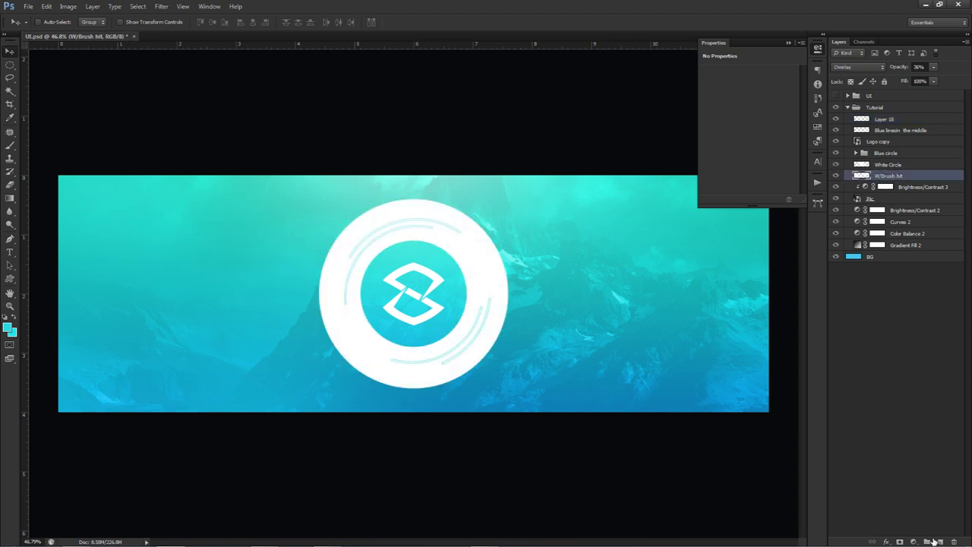
{"action": "left_click", "coordinate": [940, 541]}
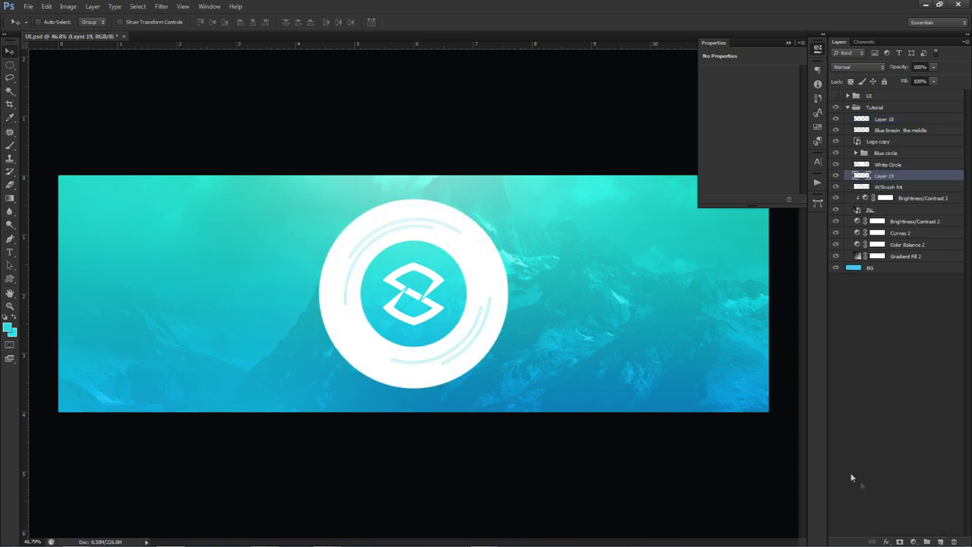
Step: Make a small circular selection near the banner's upper-left corner with the Elliptical Marquee and fill it with white as a dot
{"action": "key", "text": "m"}
{"action": "right_click", "coordinate": [10, 66]}
{"action": "left_click", "coordinate": [66, 72]}
{"action": "scroll", "coordinate": [44, 200], "scroll_direction": "up", "scroll_amount": 5}
{"action": "left_click_drag", "start_coordinate": [135, 235], "coordinate": [220, 145]}
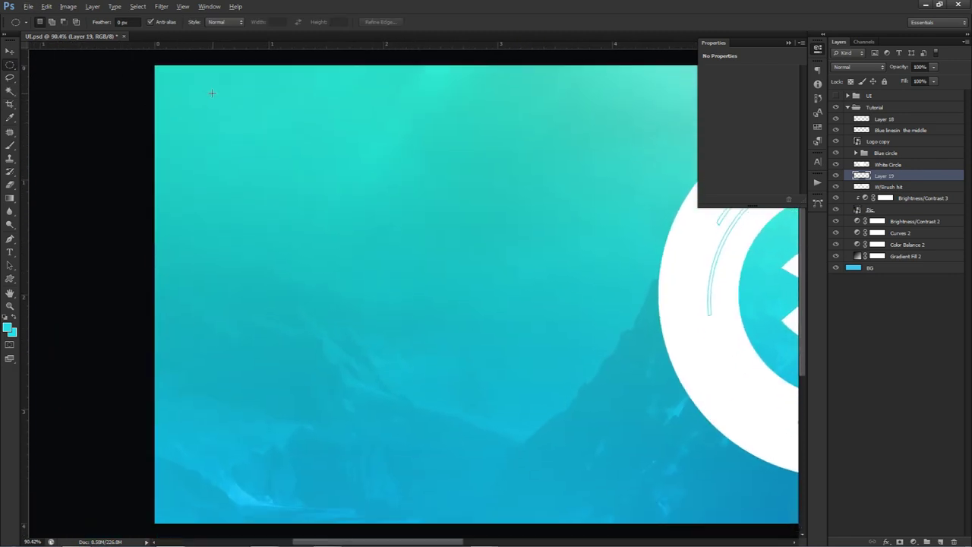
{"action": "left_click_drag", "start_coordinate": [202, 87], "coordinate": [202, 88]}
{"action": "left_click", "coordinate": [8, 327]}
{"action": "left_click", "coordinate": [675, 254]}
{"action": "left_click", "coordinate": [754, 352]}
Step: Duplicate the white dot straight down at about 0.62 cm intervals to form a column of seven, and group the seven dot layers
{"action": "key", "text": "v"}
{"action": "scroll", "coordinate": [403, 258], "scroll_direction": "down", "scroll_amount": 2}
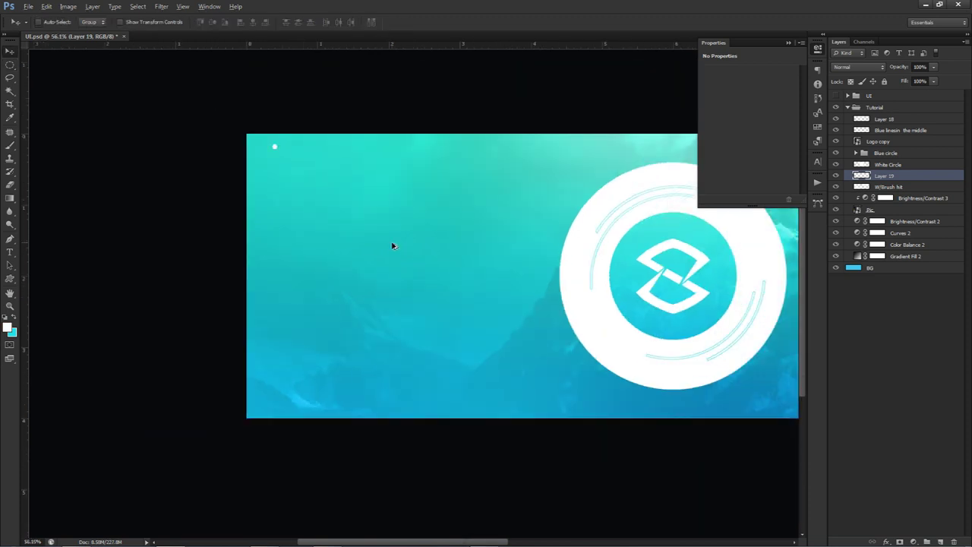
{"action": "scroll", "coordinate": [352, 198], "scroll_direction": "down", "scroll_amount": 1}
{"action": "scroll", "coordinate": [160, 204], "scroll_direction": "up", "scroll_amount": 4}
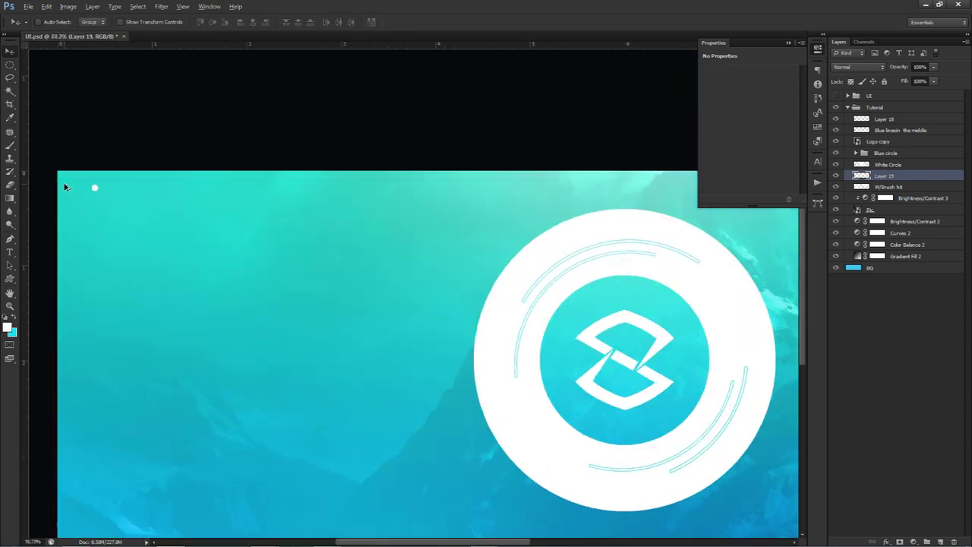
{"action": "scroll", "coordinate": [388, 213], "scroll_direction": "down", "scroll_amount": 1}
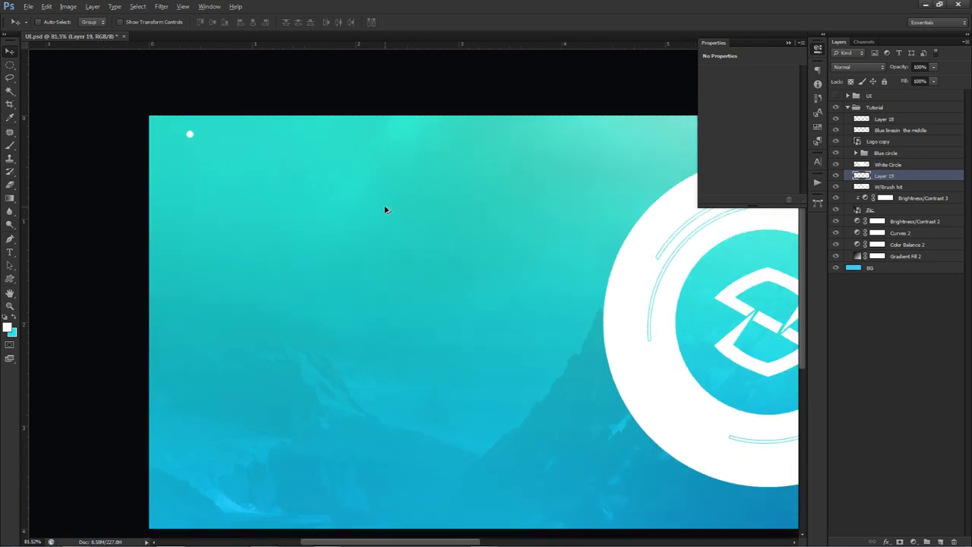
{"action": "left_click_drag", "start_coordinate": [263, 161], "coordinate": [257, 219]}
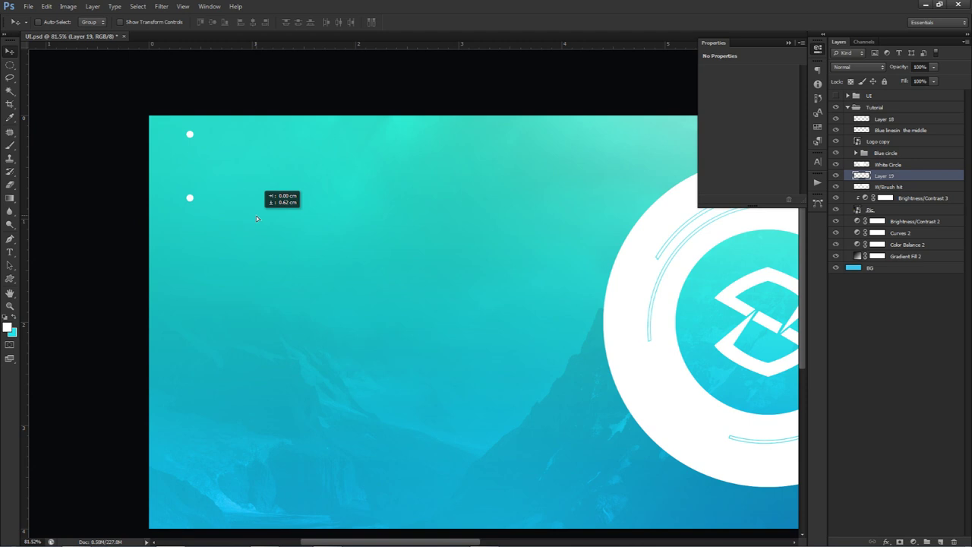
{"action": "left_click_drag", "start_coordinate": [257, 219], "coordinate": [230, 470]}
{"action": "left_click", "coordinate": [884, 242], "text": "shift"}
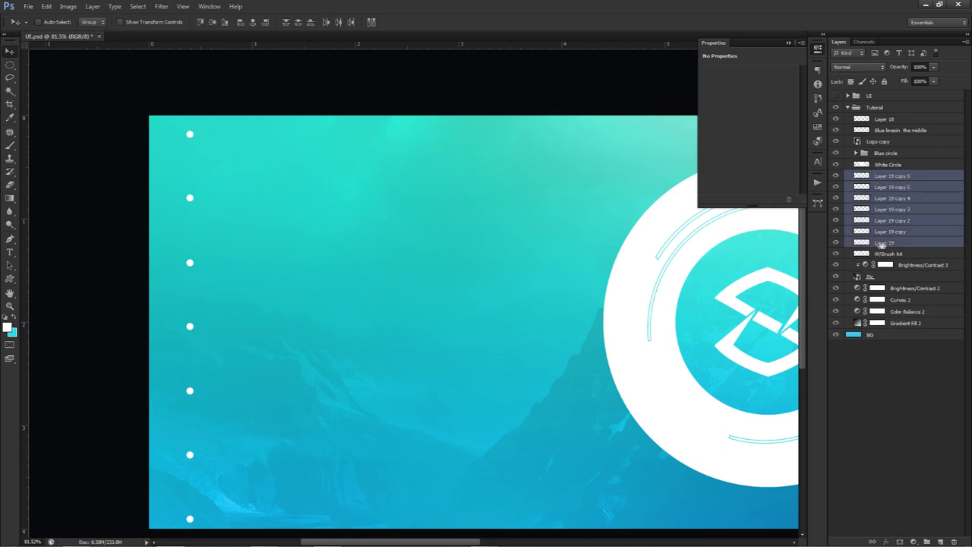
{"action": "key", "text": "ctrl+g"}
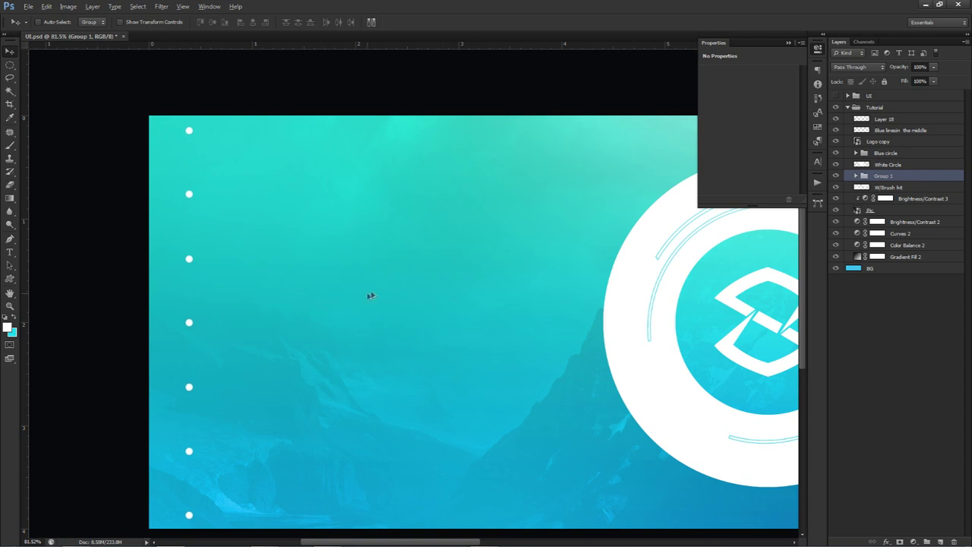
Step: Duplicate the dot column horizontally at irregular distances across the banner until there are ten columns on both sides of the logo
{"action": "scroll", "coordinate": [371, 295], "scroll_direction": "down", "scroll_amount": 4}
{"action": "scroll", "coordinate": [373, 291], "scroll_direction": "down", "scroll_amount": 1}
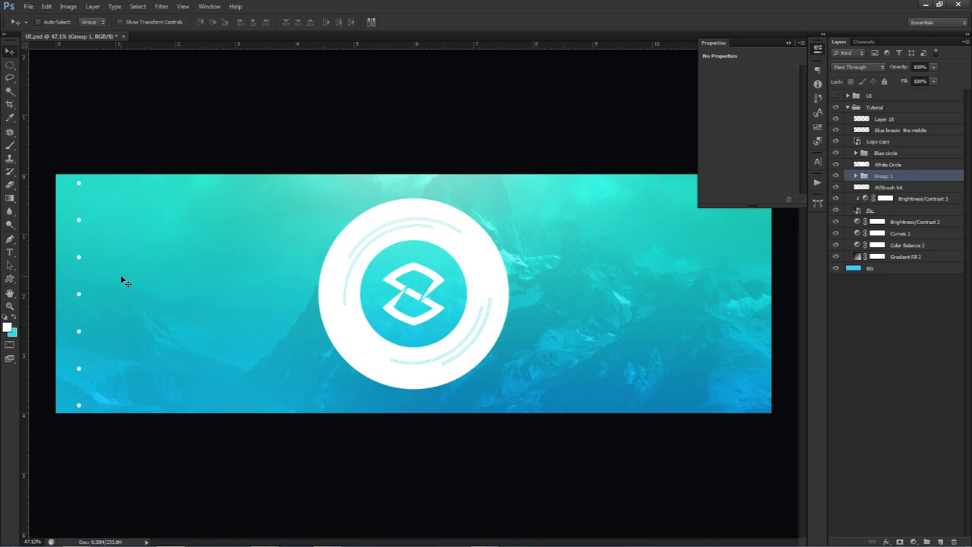
{"action": "left_click_drag", "start_coordinate": [88, 274], "coordinate": [247, 269]}
{"action": "left_click_drag", "start_coordinate": [289, 301], "coordinate": [490, 300]}
{"action": "left_click_drag", "start_coordinate": [480, 334], "coordinate": [512, 331]}
{"action": "left_click_drag", "start_coordinate": [513, 331], "coordinate": [715, 336]}
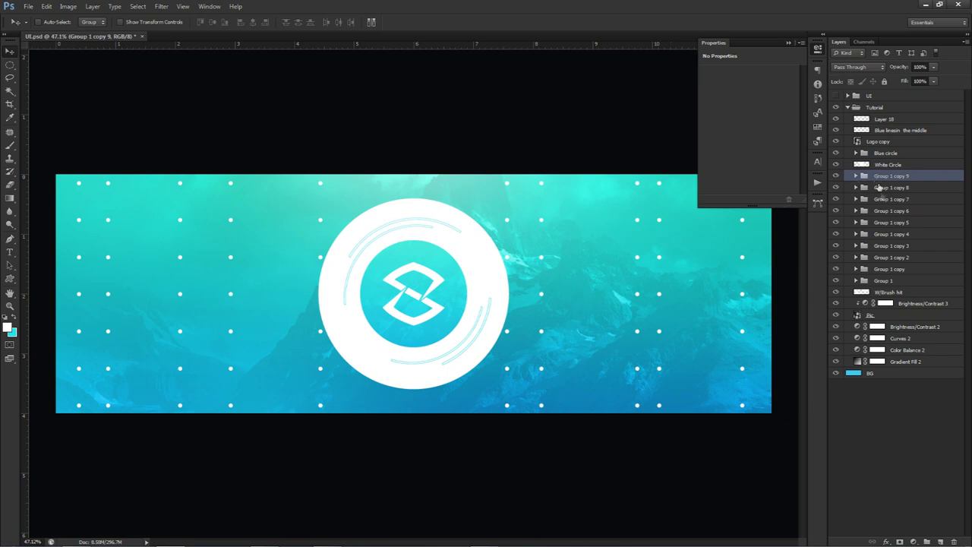
Step: Group all ten dot-column groups together and name the new group "Backup"
{"action": "left_click", "coordinate": [885, 280], "text": "shift"}
{"action": "key", "text": "ctrl+g"}
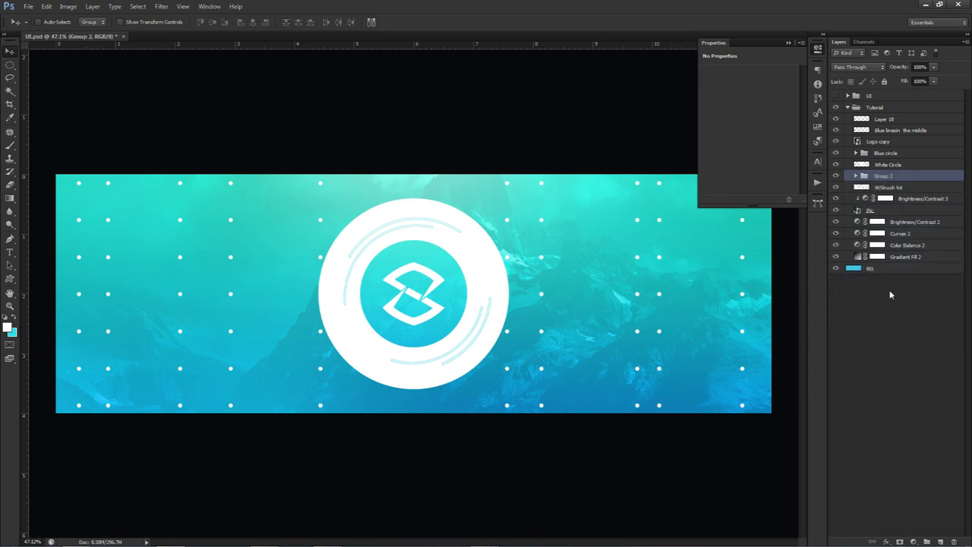
{"action": "double_click", "coordinate": [881, 175]}
{"action": "type", "text": "Backup"}
{"action": "key", "text": "Return"}
Step: Duplicate the Backup group, label the original red and hide it, and merge the copy into a single layer
{"action": "key", "text": "ctrl+j"}
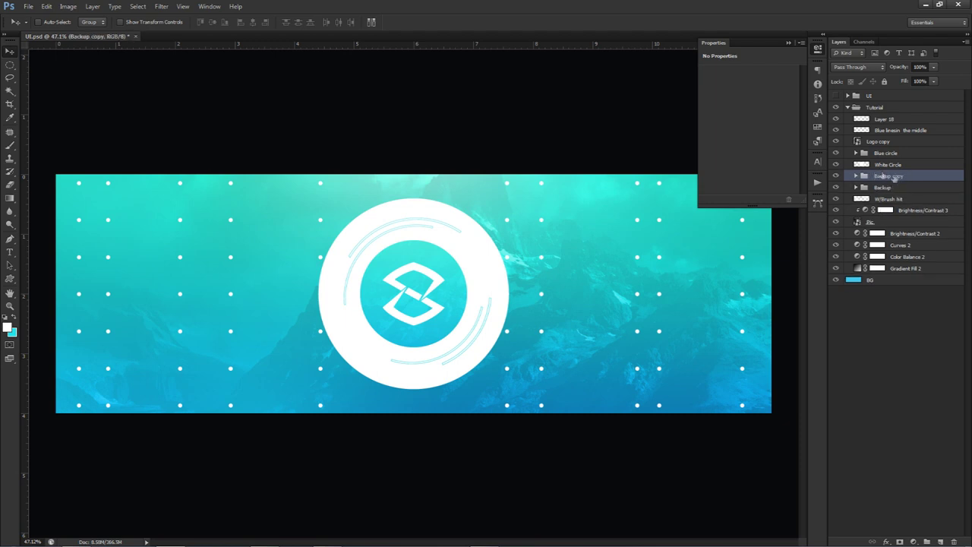
{"action": "right_click", "coordinate": [836, 188]}
{"action": "left_click", "coordinate": [852, 232]}
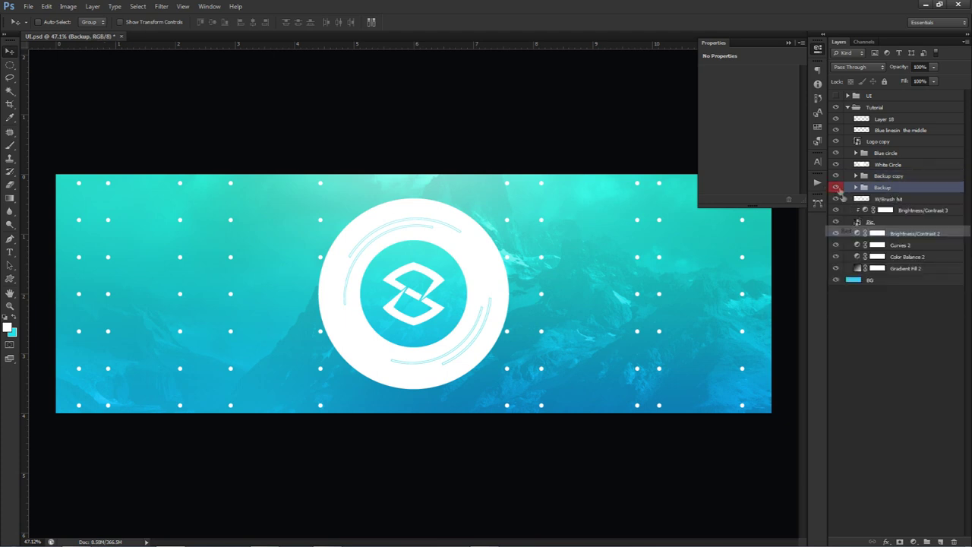
{"action": "left_click", "coordinate": [894, 176]}
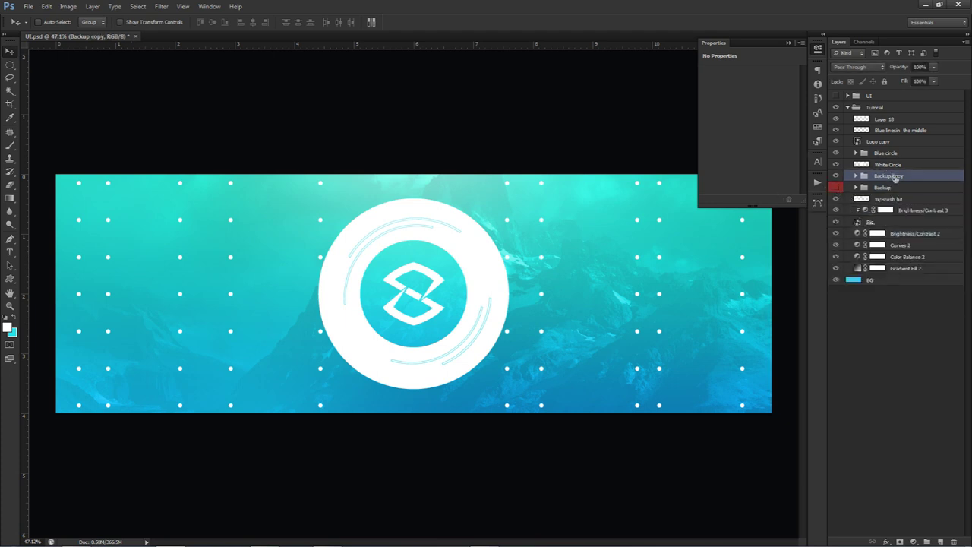
{"action": "left_click", "coordinate": [856, 176]}
{"action": "left_click", "coordinate": [856, 176]}
{"action": "key", "text": "ctrl+e"}
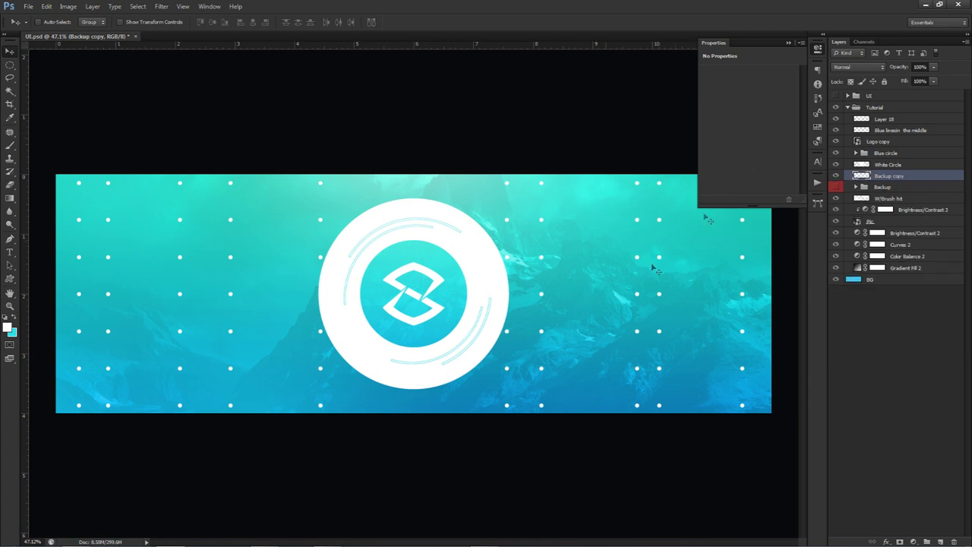
Step: Add a new layer above the merged dots and draw a straight Pen path between the second and third dots of the second row
{"action": "left_click", "coordinate": [819, 48]}
{"action": "left_click_drag", "start_coordinate": [539, 253], "coordinate": [523, 277]}
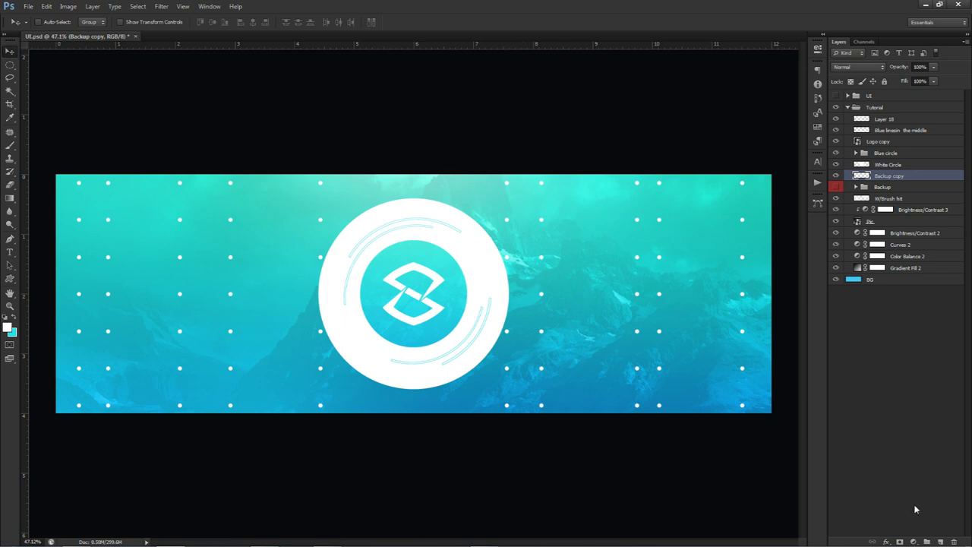
{"action": "left_click", "coordinate": [941, 540]}
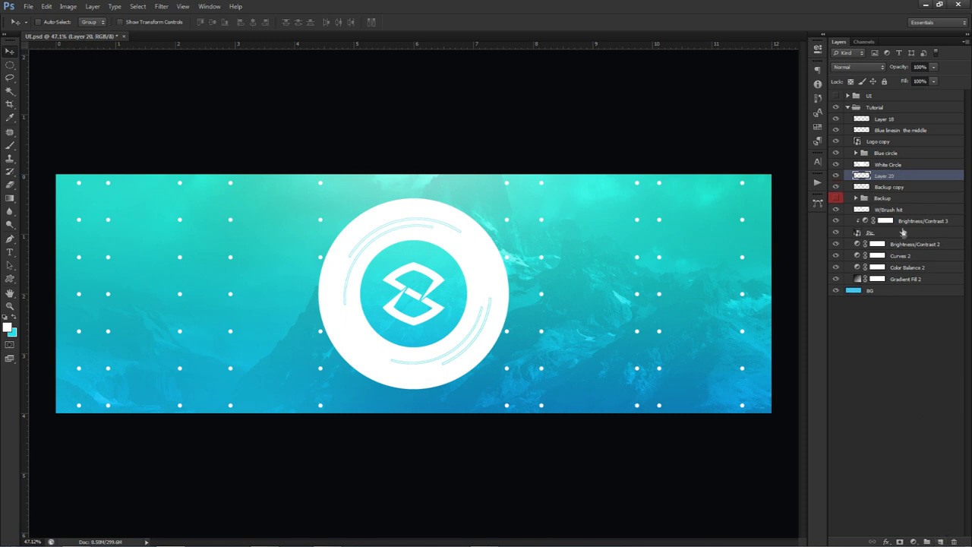
{"action": "key", "text": "p"}
{"action": "left_click_drag", "start_coordinate": [38, 190], "coordinate": [73, 199]}
{"action": "right_click", "coordinate": [200, 193]}
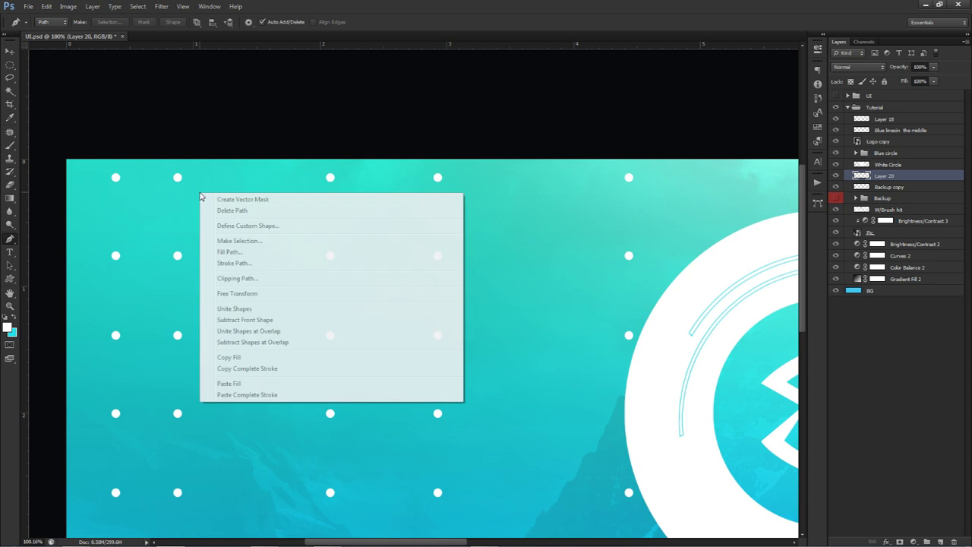
{"action": "left_click", "coordinate": [116, 180]}
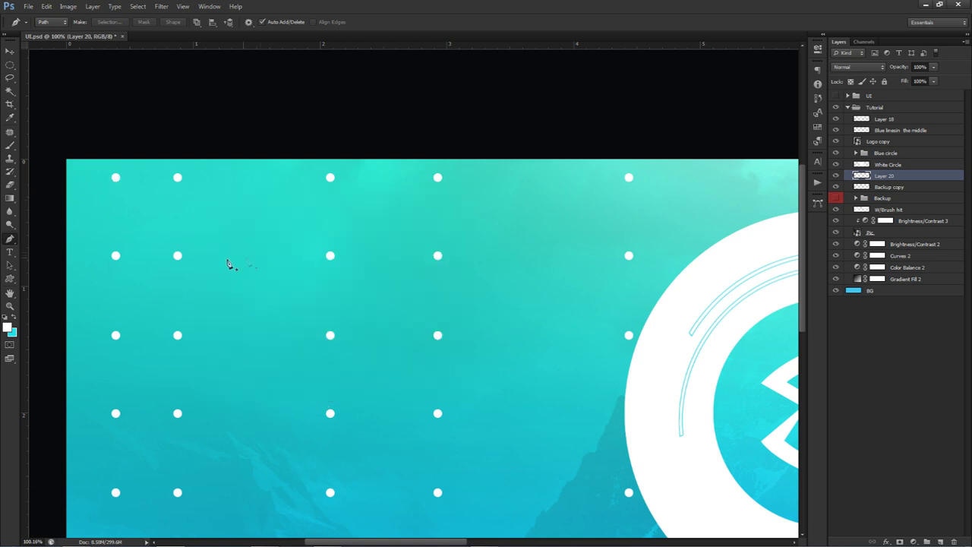
{"action": "left_click", "coordinate": [177, 255]}
{"action": "left_click", "coordinate": [329, 255]}
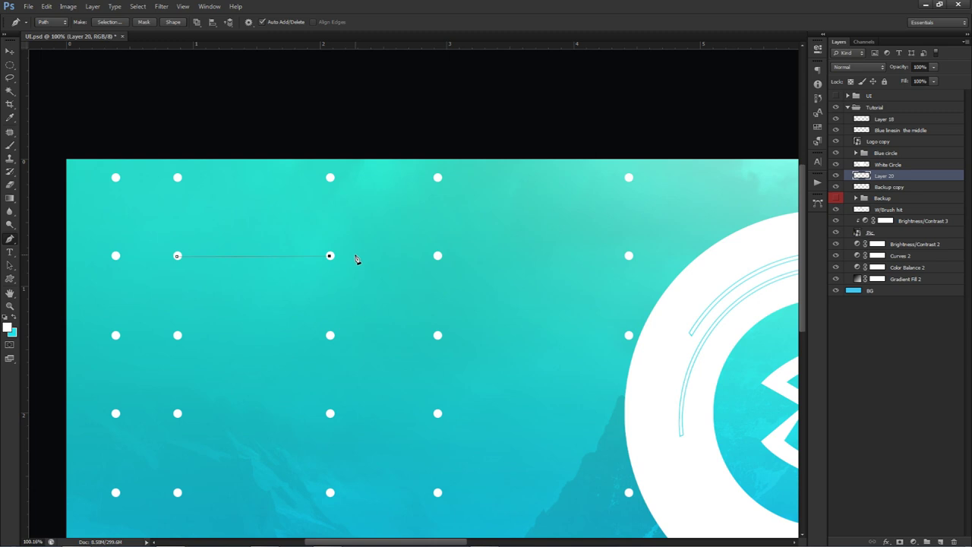
{"action": "right_click", "coordinate": [355, 259]}
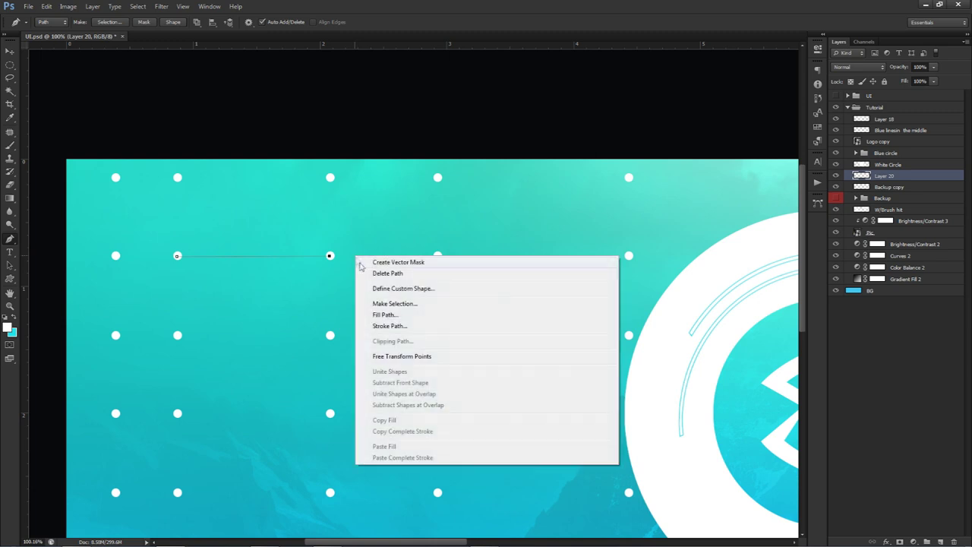
{"action": "left_click", "coordinate": [379, 323]}
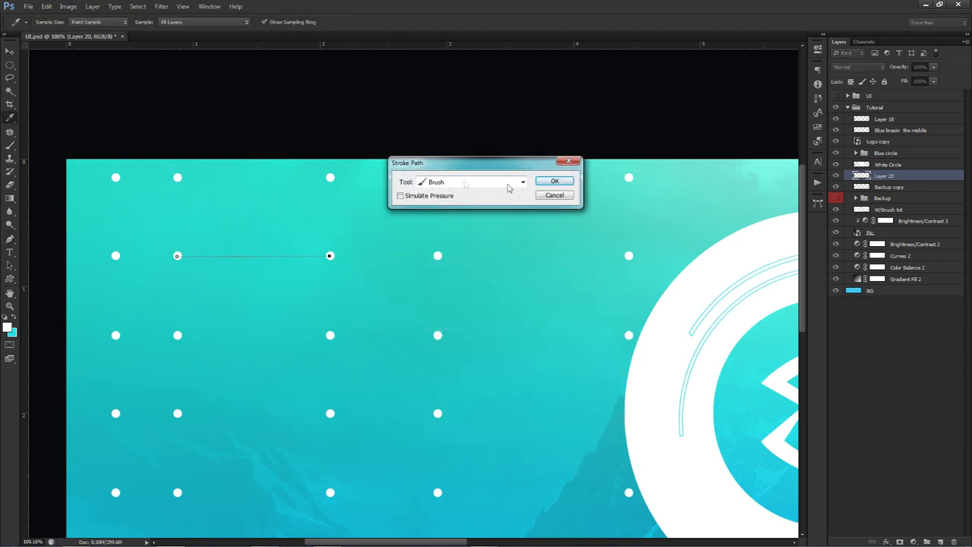
{"action": "left_click", "coordinate": [554, 182]}
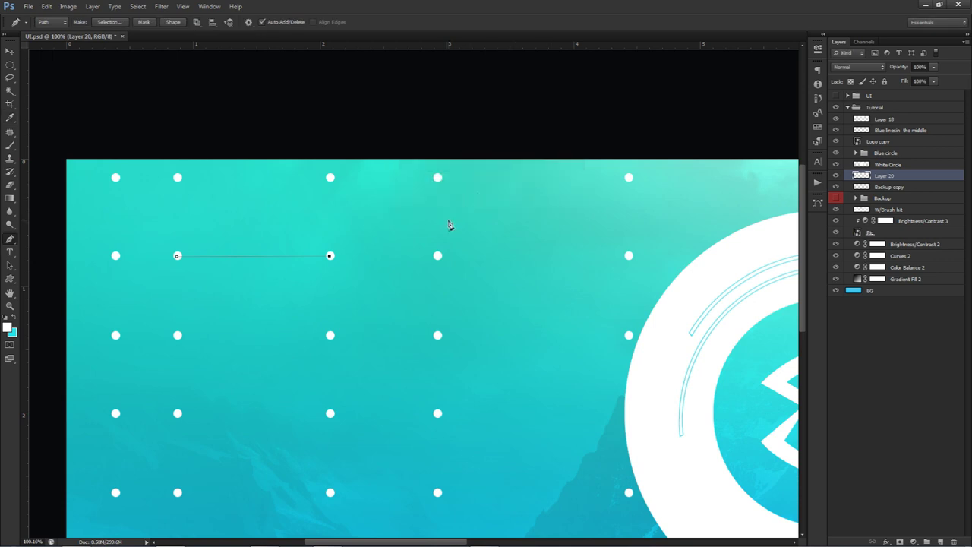
Step: Set the Brush tool's size to 2 px and its hardness to 10%
{"action": "key", "text": "b"}
{"action": "key", "text": "bracketright"}
{"action": "key", "text": "bracketright"}
{"action": "key", "text": "bracketright"}
{"action": "key", "text": "bracketright"}
{"action": "key", "text": "bracketright"}
{"action": "key", "text": "bracketright"}
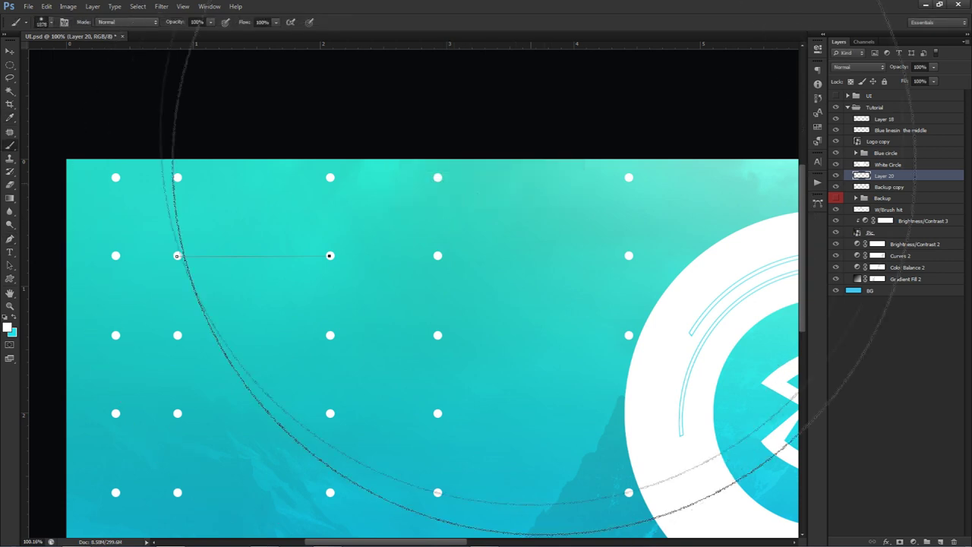
{"action": "key", "text": "bracketright"}
{"action": "key", "text": "bracketright"}
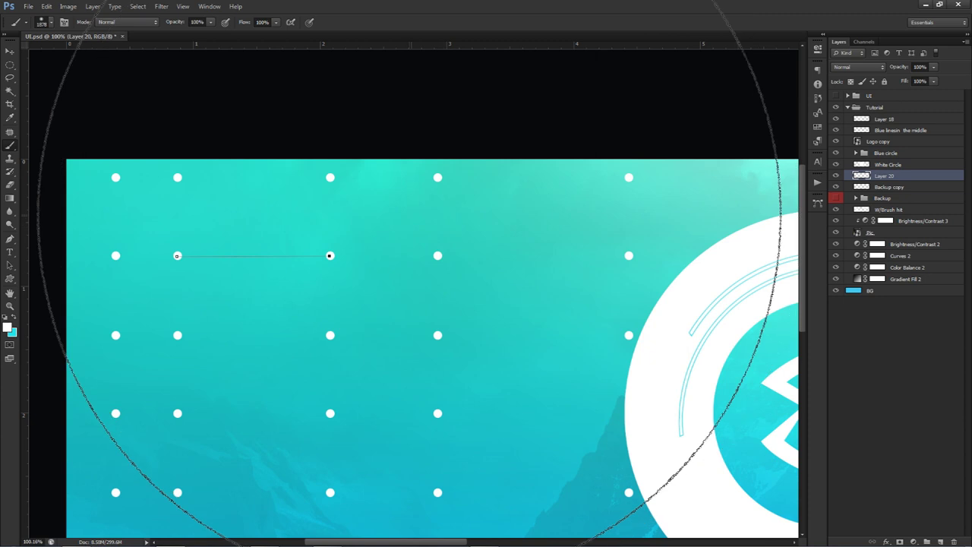
{"action": "right_click", "coordinate": [448, 296]}
{"action": "double_click", "coordinate": [503, 226]}
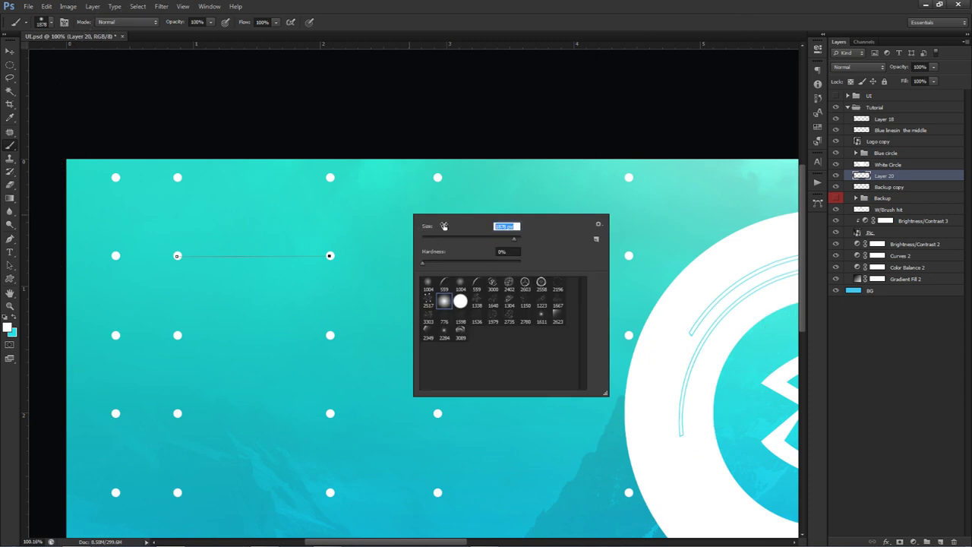
{"action": "type", "text": "2"}
{"action": "key", "text": "Tab"}
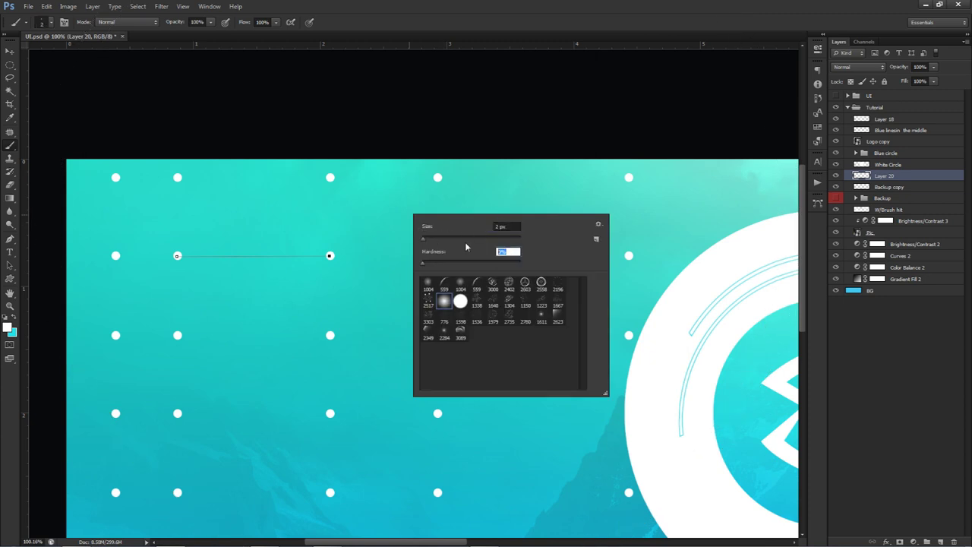
{"action": "type", "text": "10"}
{"action": "key", "text": "Return"}
Step: Stroke the path between the two dots with the Brush, without simulated pressure, and delete the path
{"action": "key", "text": "p"}
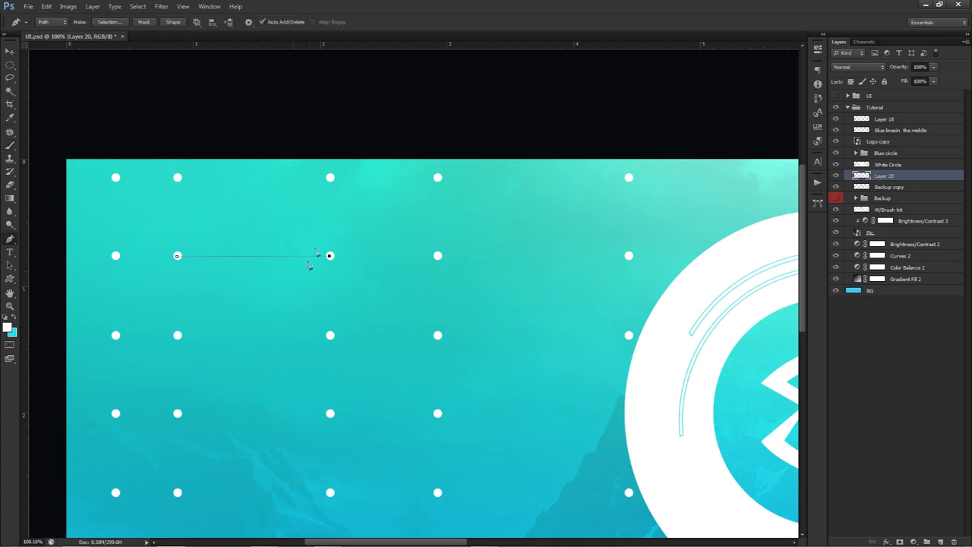
{"action": "right_click", "coordinate": [311, 245]}
{"action": "left_click", "coordinate": [357, 314]}
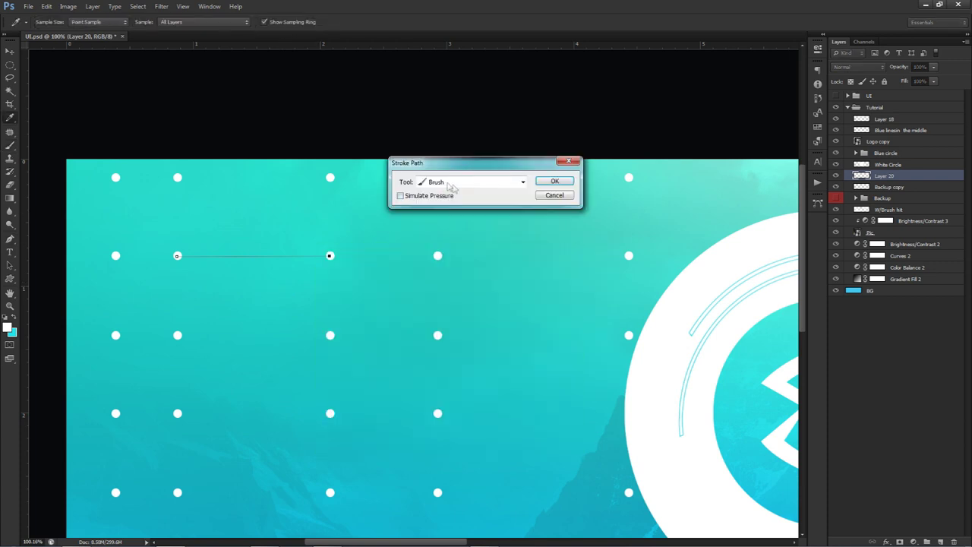
{"action": "left_click", "coordinate": [439, 184]}
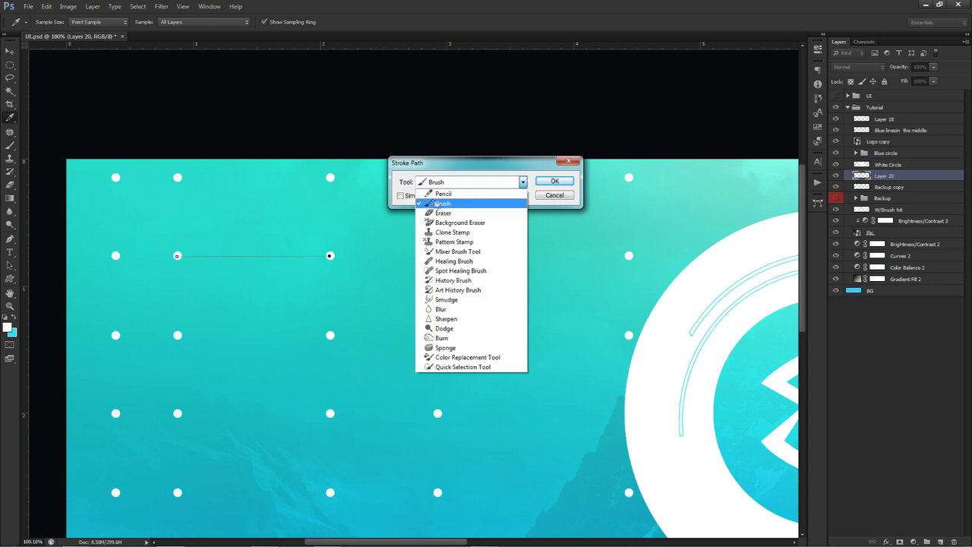
{"action": "left_click", "coordinate": [504, 202]}
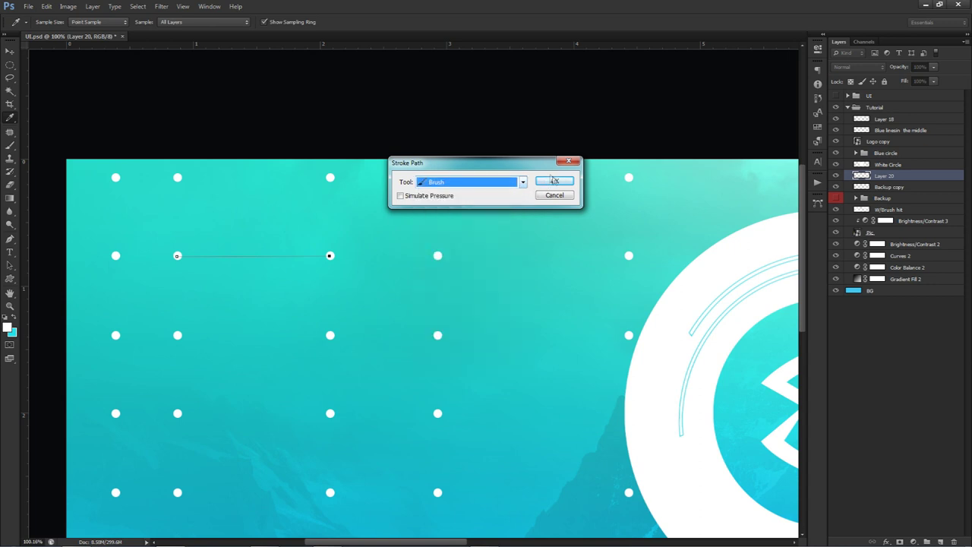
{"action": "left_click", "coordinate": [554, 181]}
{"action": "right_click", "coordinate": [441, 205]}
{"action": "left_click", "coordinate": [486, 225]}
{"action": "key", "text": "v"}
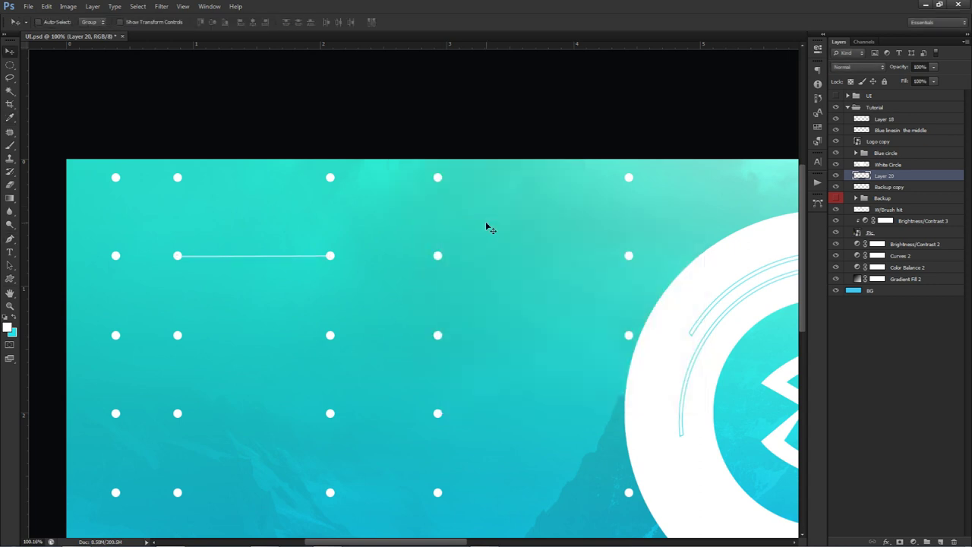
{"action": "key", "text": "ctrl+0"}
{"action": "scroll", "coordinate": [127, 229], "scroll_direction": "up", "scroll_amount": 1}
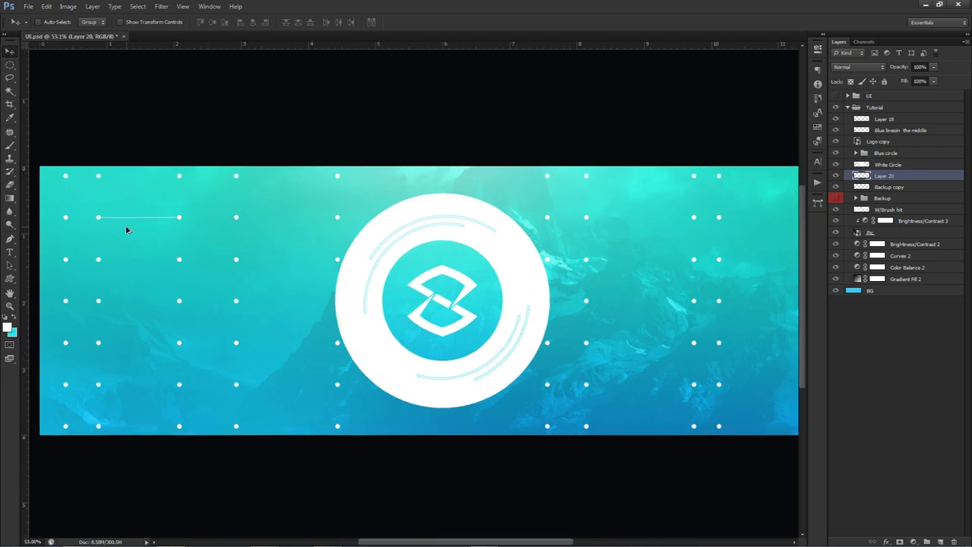
Step: Draw a straight Pen path between the third and fourth dots of the fourth row, stroke it with the Brush, and delete the path
{"action": "key", "text": "p"}
{"action": "left_click", "coordinate": [179, 301]}
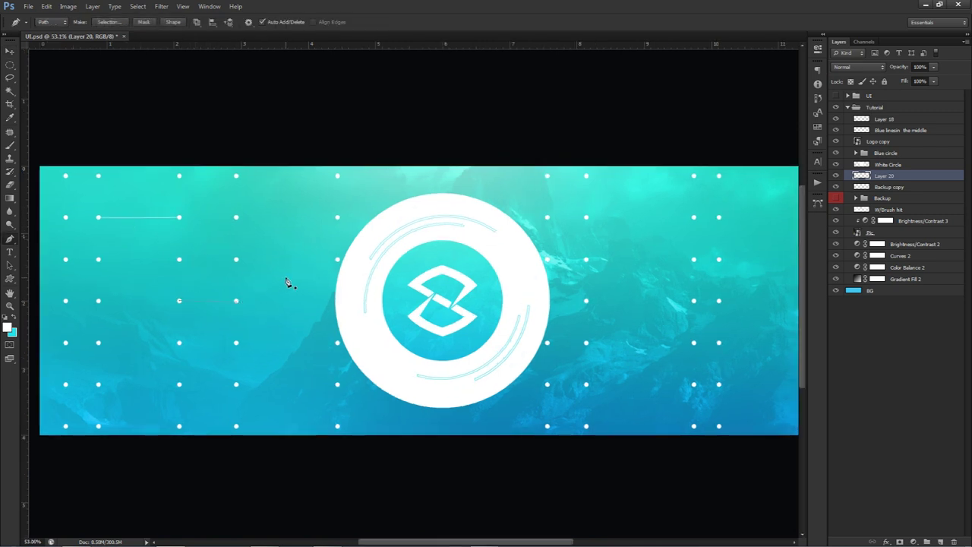
{"action": "right_click", "coordinate": [183, 304]}
{"action": "left_click", "coordinate": [191, 311]}
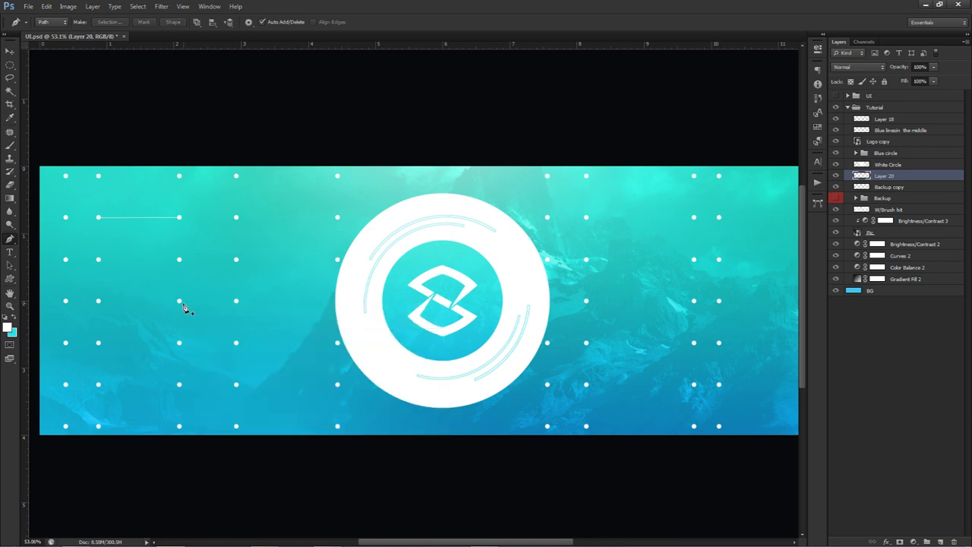
{"action": "left_click", "coordinate": [236, 302]}
{"action": "right_click", "coordinate": [254, 308]}
{"action": "left_click", "coordinate": [287, 371]}
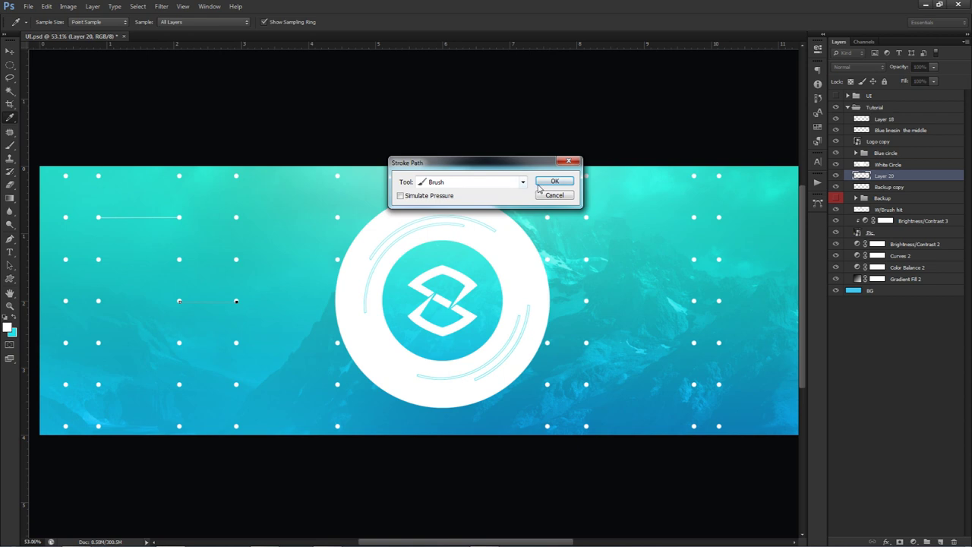
{"action": "left_click", "coordinate": [560, 168]}
{"action": "right_click", "coordinate": [461, 215]}
{"action": "left_click", "coordinate": [471, 230]}
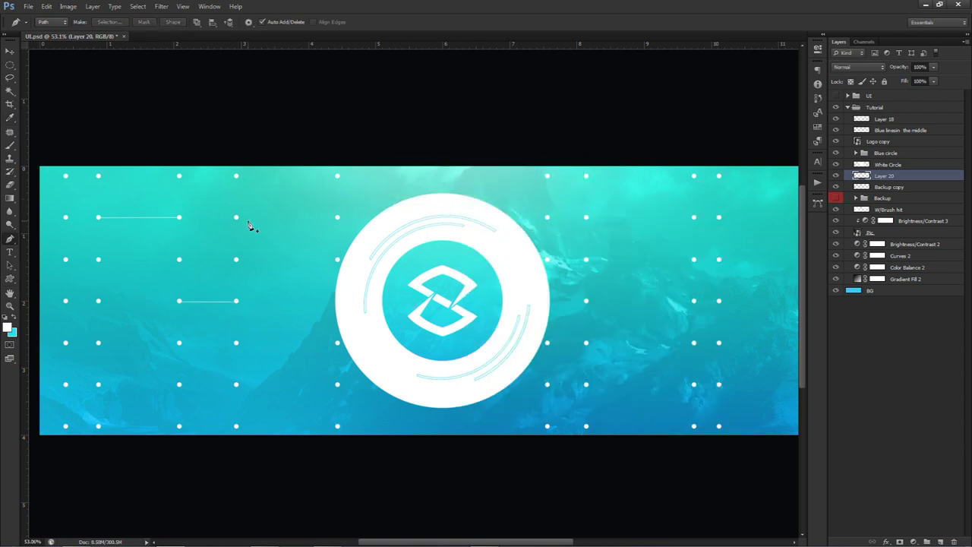
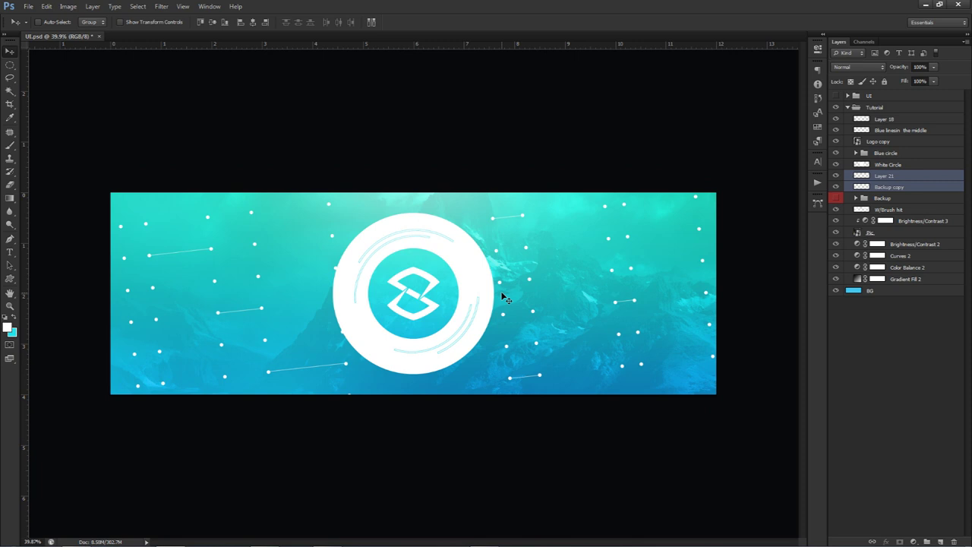
Step: Nudge the tilted dots and lines together slightly, and erase the Backup copy dots along the white circle's edge
{"action": "left_click_drag", "start_coordinate": [502, 295], "coordinate": [504, 292]}
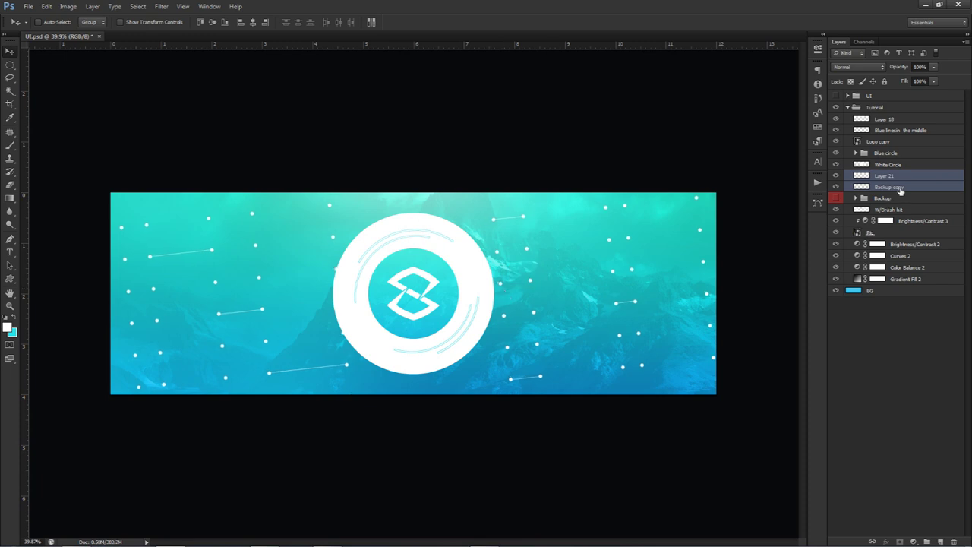
{"action": "left_click", "coordinate": [880, 187]}
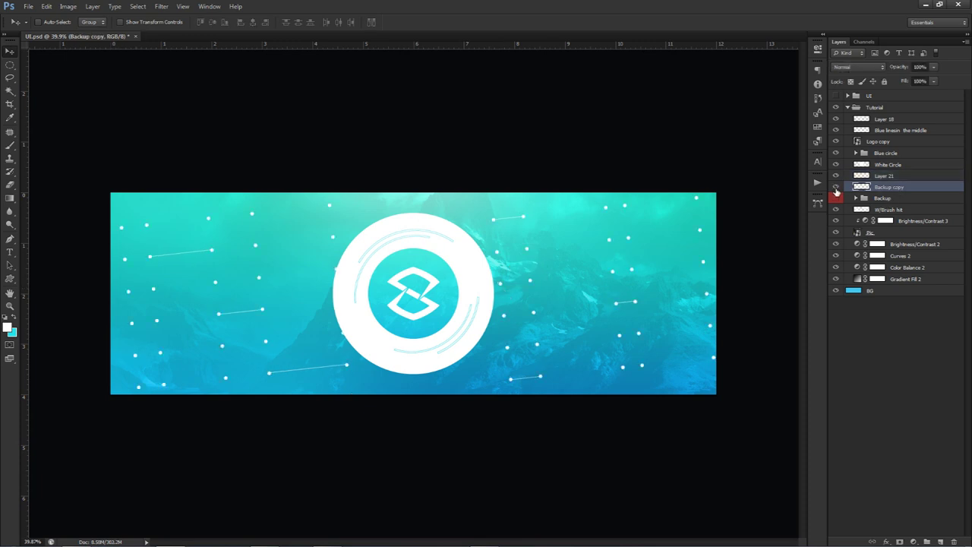
{"action": "key", "text": "e"}
{"action": "mouse_move", "coordinate": [354, 249]}
{"action": "left_mouse_down"}
{"action": "mouse_move", "coordinate": [412, 239]}
{"action": "mouse_move", "coordinate": [391, 207]}
{"action": "mouse_move", "coordinate": [399, 220]}
{"action": "left_mouse_up"}
{"action": "left_click_drag", "start_coordinate": [456, 286], "coordinate": [420, 286]}
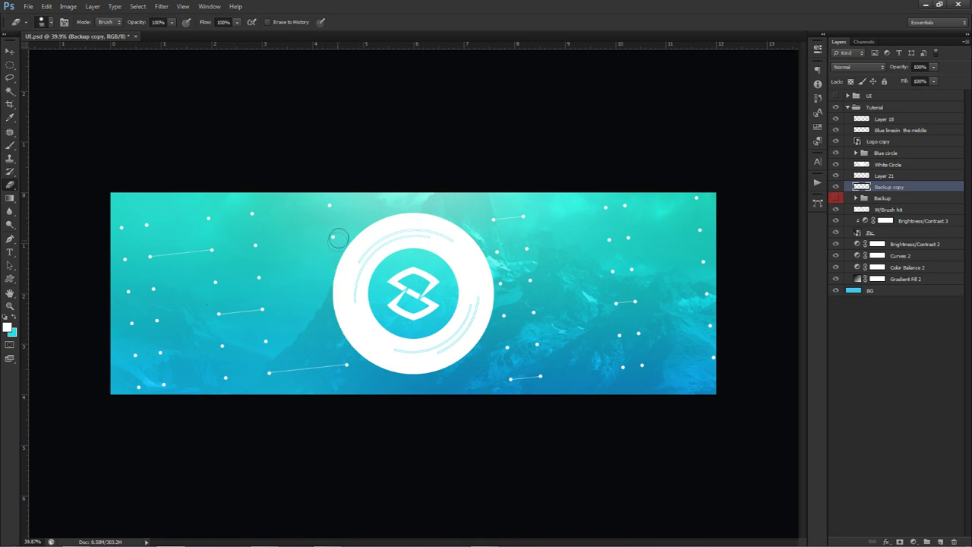
Step: Erase scattered single dots from the Backup copy layer on both sides of the logo to break up the grid
{"action": "left_click", "coordinate": [252, 213]}
{"action": "left_click", "coordinate": [123, 227]}
{"action": "left_click", "coordinate": [157, 321]}
{"action": "left_click", "coordinate": [135, 356]}
{"action": "left_click", "coordinate": [127, 293]}
{"action": "left_click", "coordinate": [496, 252]}
{"action": "left_click", "coordinate": [534, 313]}
{"action": "left_click", "coordinate": [629, 238]}
{"action": "left_click", "coordinate": [699, 230]}
{"action": "left_click", "coordinate": [703, 296]}
{"action": "left_click", "coordinate": [221, 346]}
Step: Duplicate the hidden Backup group, make the copy visible, label it orange, and merge it into a single layer
{"action": "left_click", "coordinate": [874, 198]}
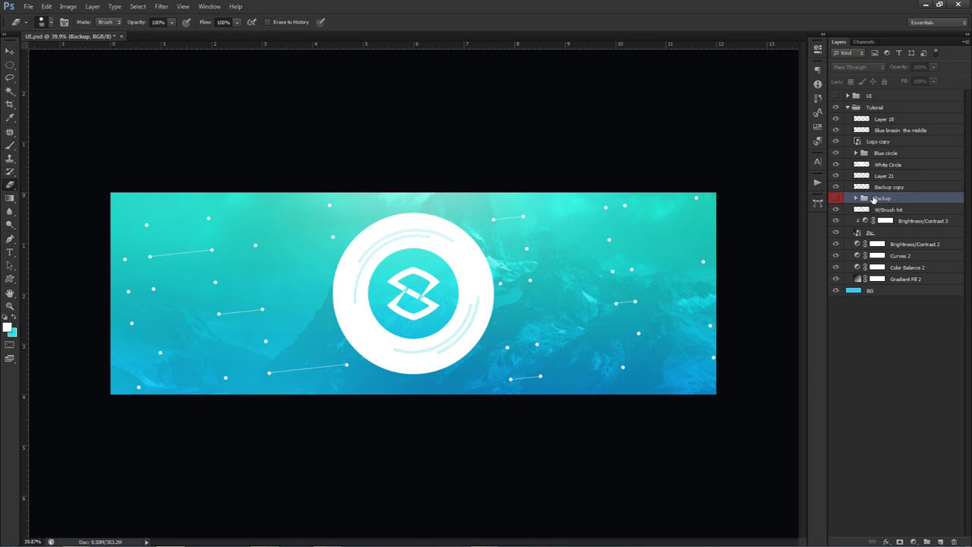
{"action": "key", "text": "ctrl+j"}
{"action": "left_click", "coordinate": [838, 199]}
{"action": "right_click", "coordinate": [837, 200]}
{"action": "left_click", "coordinate": [851, 228]}
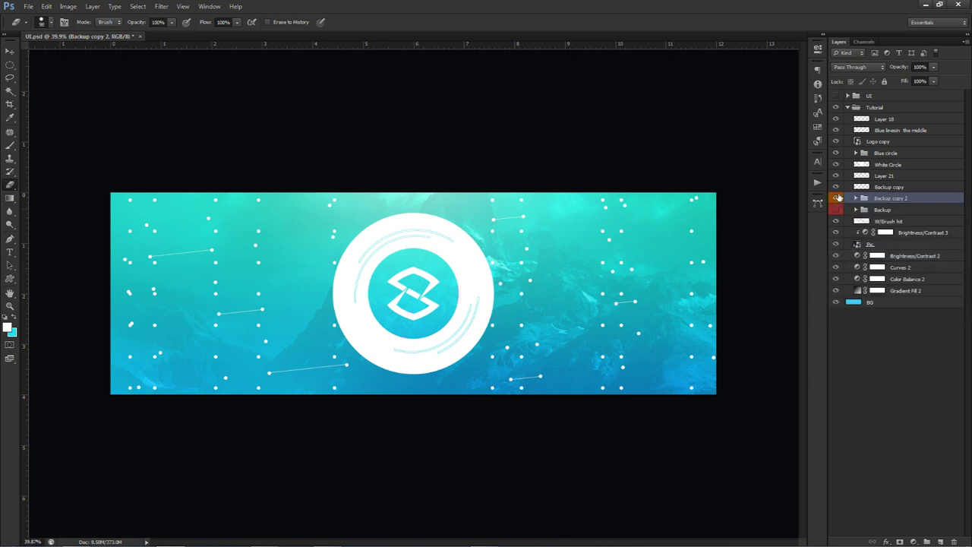
{"action": "key", "text": "ctrl+e"}
Step: Scale down and tilt the merged Backup copy 2 dots with Free Transform, and reposition them between the larger dots
{"action": "key", "text": "ctrl+t"}
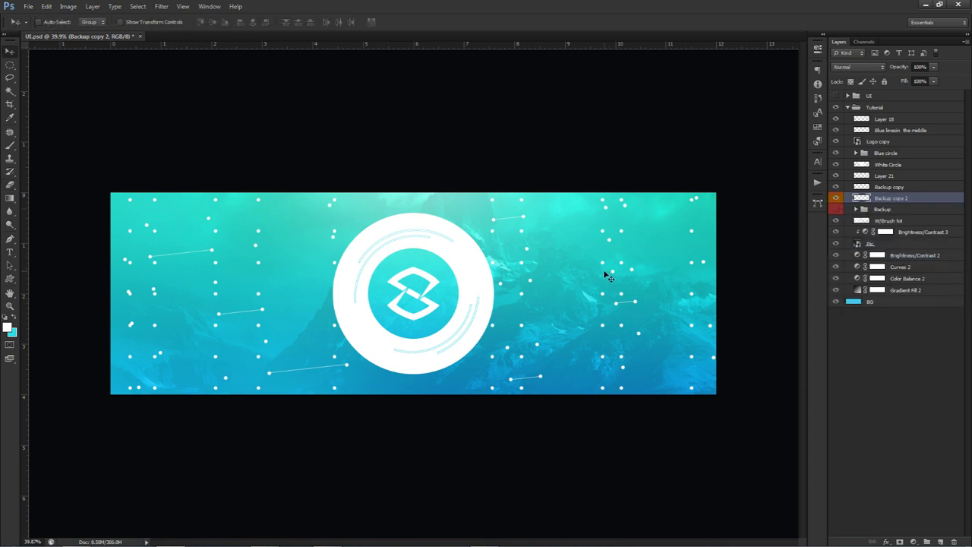
{"action": "left_click_drag", "start_coordinate": [693, 198], "coordinate": [648, 213]}
{"action": "key", "text": "Return"}
{"action": "left_click_drag", "start_coordinate": [499, 270], "coordinate": [484, 259]}
{"action": "left_click_drag", "start_coordinate": [556, 284], "coordinate": [560, 288]}
Step: Enlarge the Backup copy 2 dots slightly with Free Transform and shift them to the right
{"action": "key", "text": "ctrl+t"}
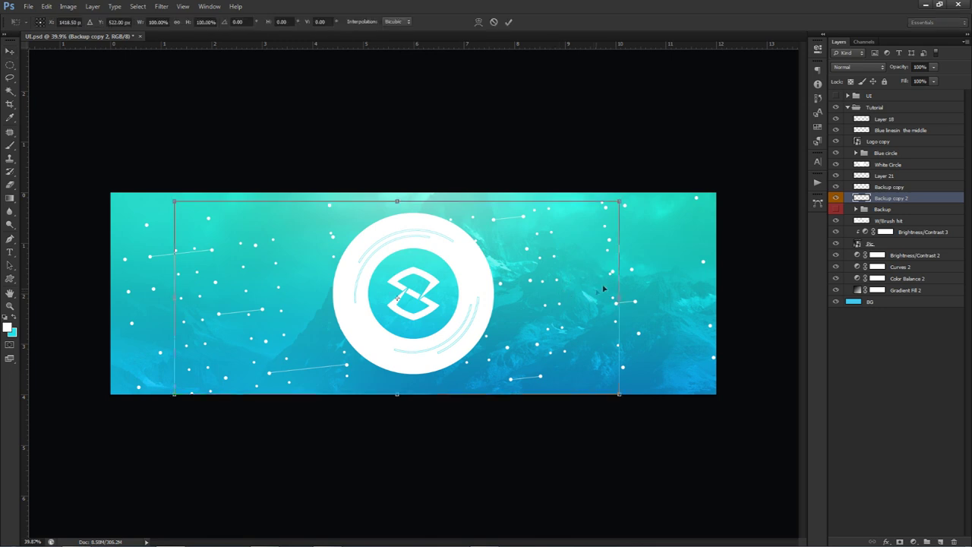
{"action": "left_click_drag", "start_coordinate": [619, 201], "coordinate": [643, 190]}
{"action": "key", "text": "Return"}
{"action": "left_click_drag", "start_coordinate": [549, 265], "coordinate": [568, 264]}
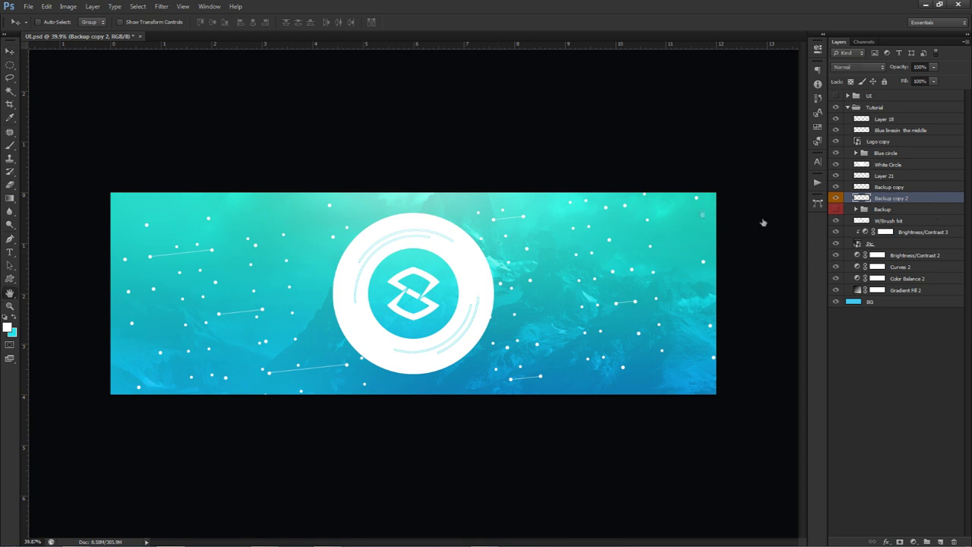
Step: Colour the Backup copy 2 dots red with a layer style, collapse its effects, and move the layer below the Backup group
{"action": "double_click", "coordinate": [926, 199]}
{"action": "left_click", "coordinate": [577, 435]}
{"action": "left_click", "coordinate": [833, 333]}
{"action": "left_click", "coordinate": [961, 198]}
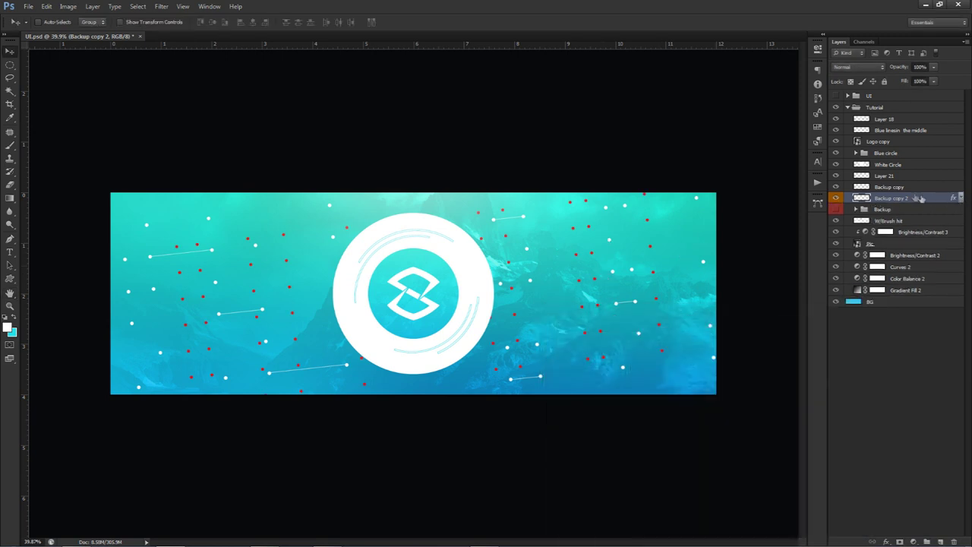
{"action": "left_click_drag", "start_coordinate": [887, 199], "coordinate": [885, 215]}
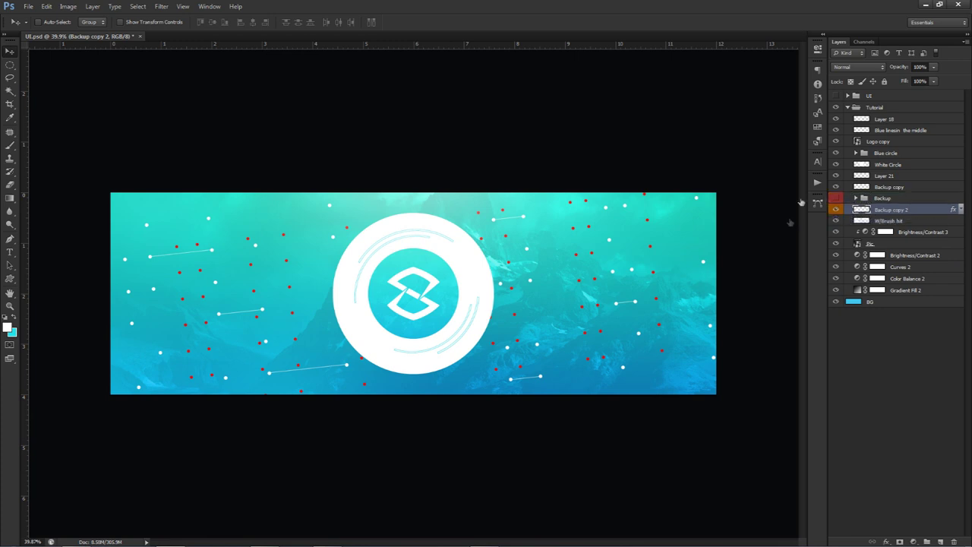
Step: Add a new layer above Backup copy 2 and draw a straight Pen path between the first two red dots of the fifth row
{"action": "left_click", "coordinate": [941, 542]}
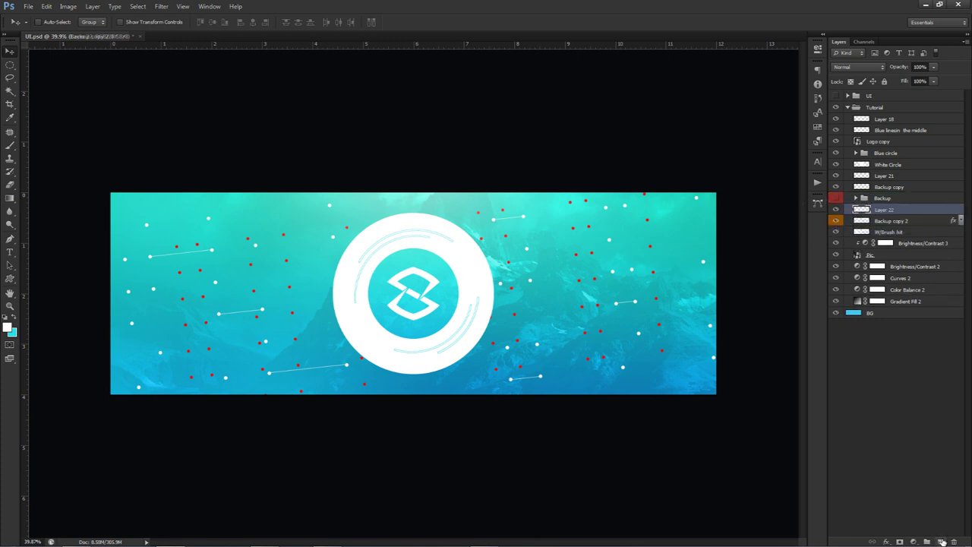
{"action": "key", "text": "p"}
{"action": "scroll", "coordinate": [182, 321], "scroll_direction": "up", "scroll_amount": 5}
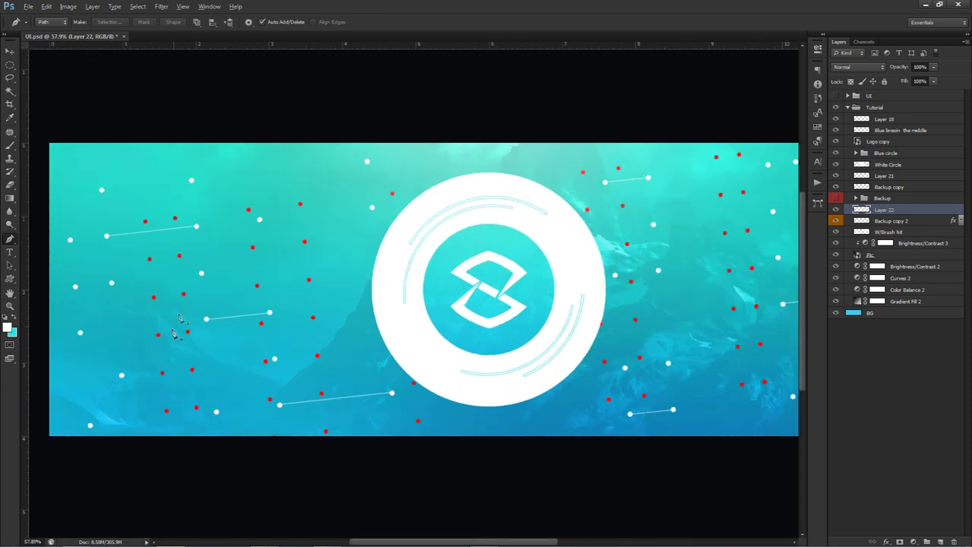
{"action": "left_click", "coordinate": [161, 402]}
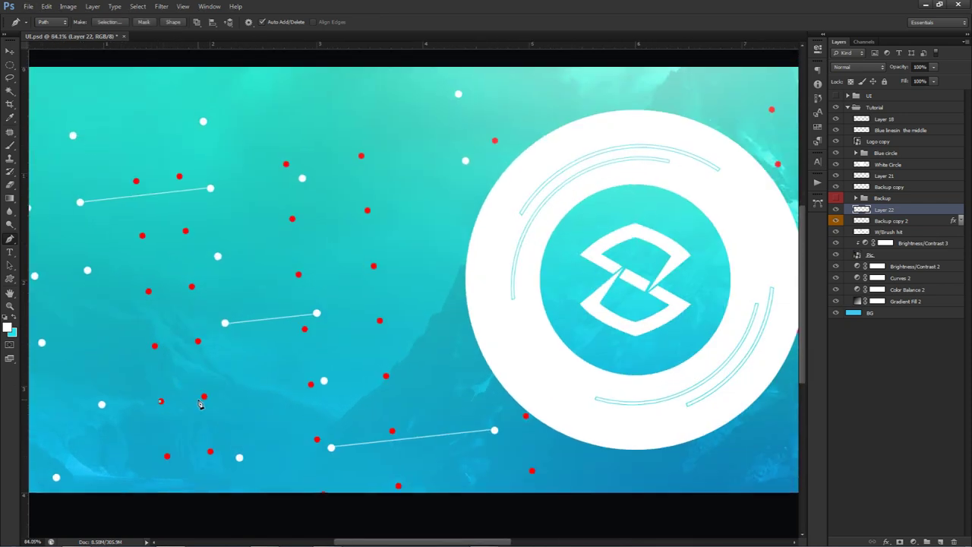
Step: Stroke the path between the two red dots with the Brush, without simulated pressure, and delete the path
{"action": "right_click", "coordinate": [234, 356]}
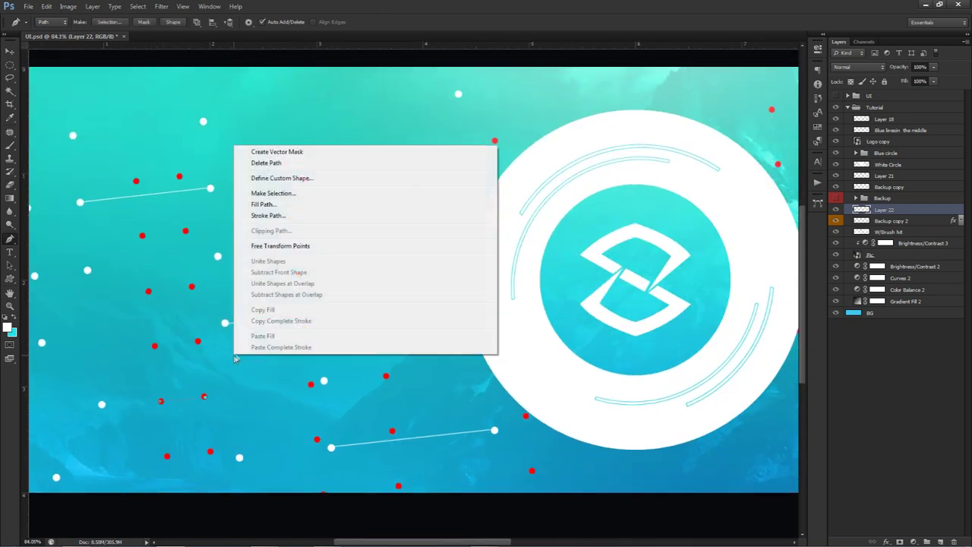
{"action": "left_click", "coordinate": [272, 215]}
{"action": "left_click", "coordinate": [523, 183]}
{"action": "left_click", "coordinate": [552, 180]}
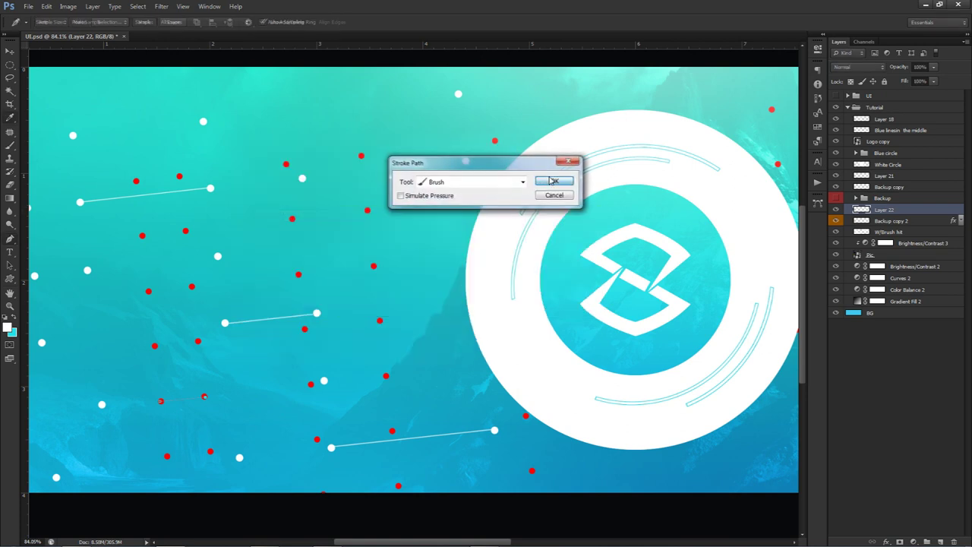
{"action": "right_click", "coordinate": [440, 201]}
{"action": "left_click", "coordinate": [479, 217]}
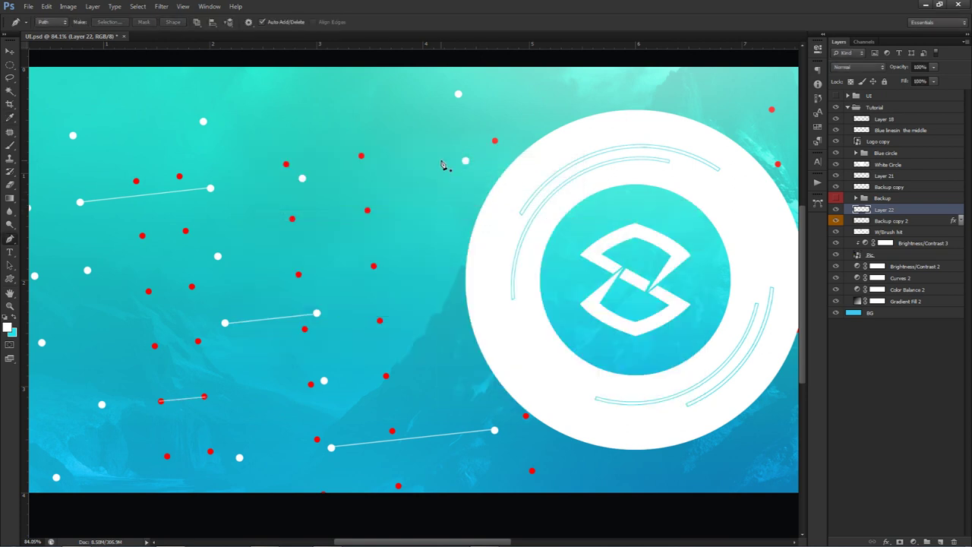
Step: Connect the white dot at the upper left of the logo to the red dot just below it with a Brush-stroked path, and delete the path
{"action": "scroll", "coordinate": [442, 165], "scroll_direction": "down", "scroll_amount": 2}
{"action": "scroll", "coordinate": [382, 220], "scroll_direction": "down", "scroll_amount": 1}
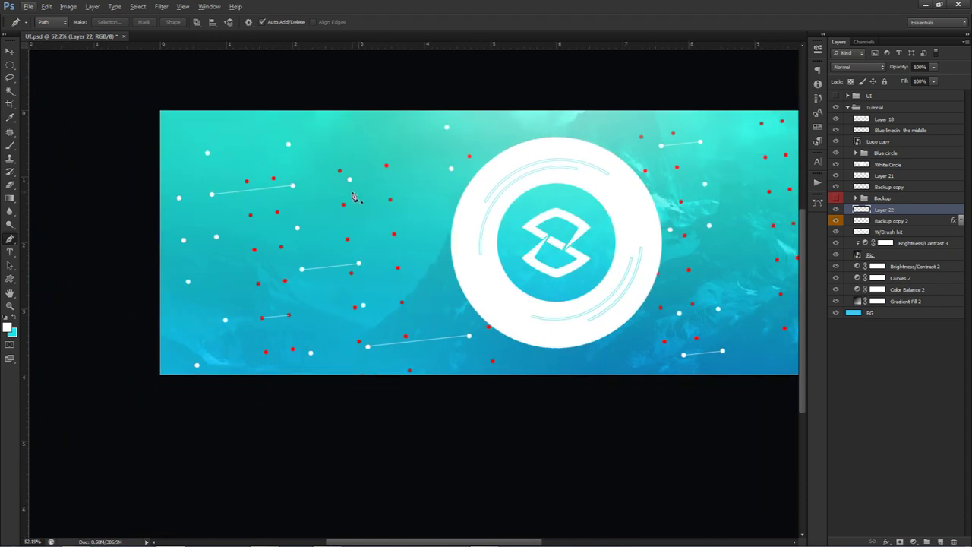
{"action": "left_click", "coordinate": [343, 205]}
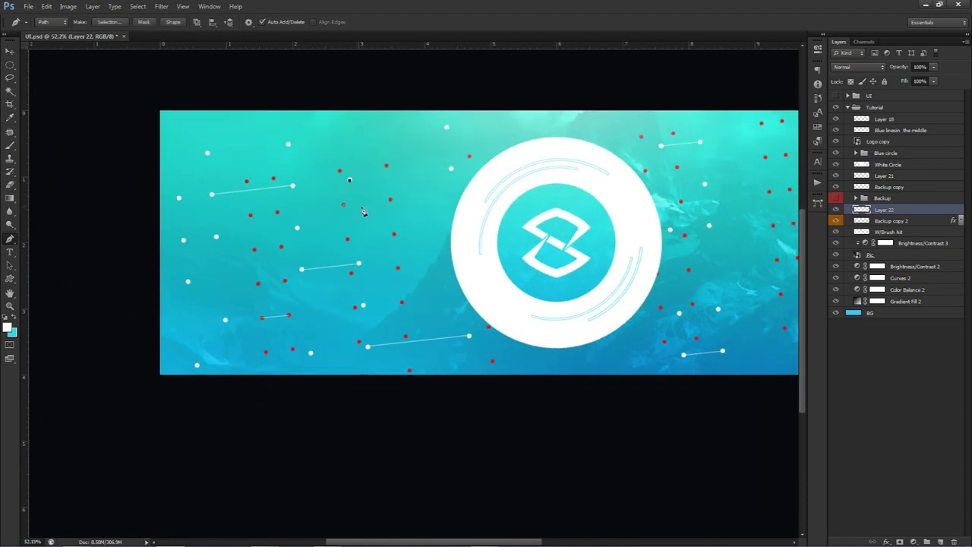
{"action": "right_click", "coordinate": [395, 206]}
{"action": "left_click", "coordinate": [425, 270]}
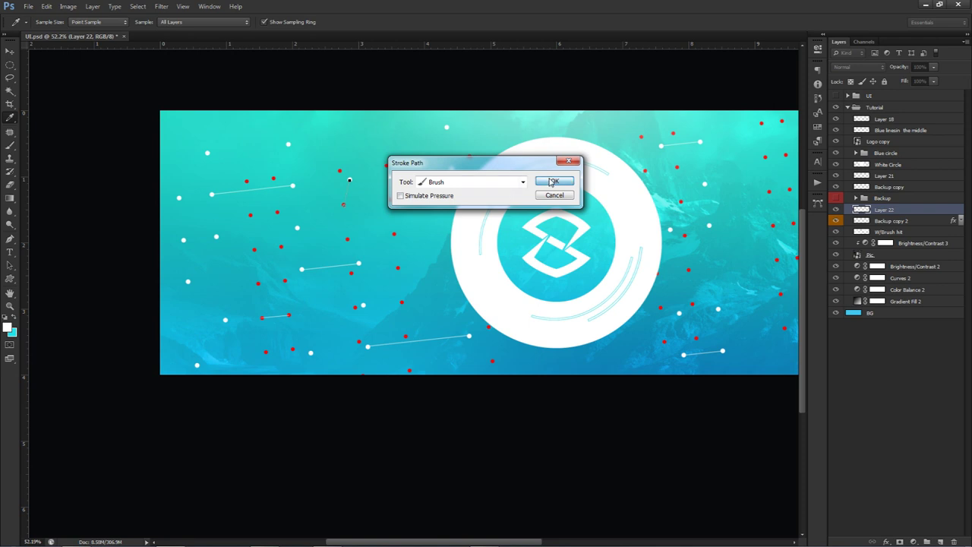
{"action": "left_click", "coordinate": [551, 182]}
{"action": "right_click", "coordinate": [549, 181]}
{"action": "left_click", "coordinate": [581, 196]}
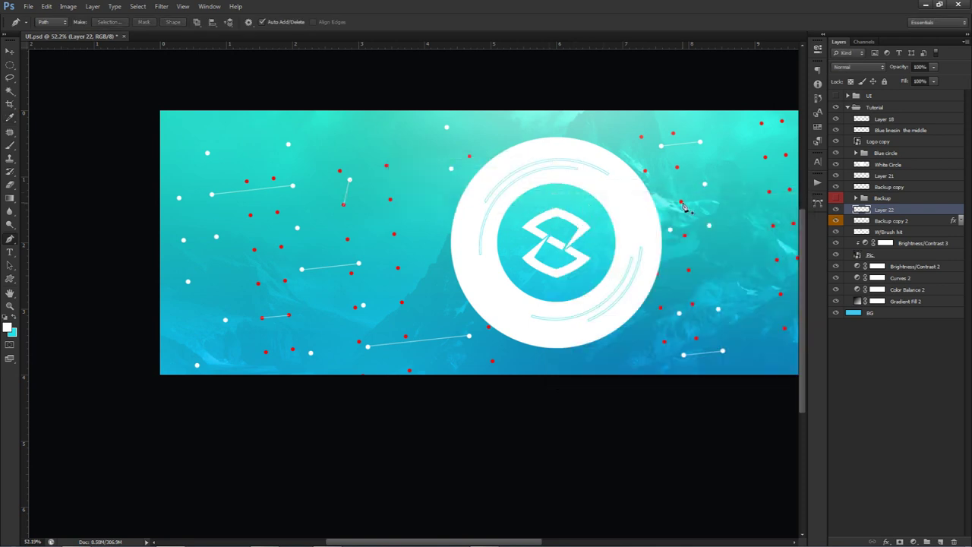
Step: Connect the red dot right of the logo to the white dot diagonally above it with a Brush-stroked path, and delete the path
{"action": "left_click", "coordinate": [681, 202]}
{"action": "right_click", "coordinate": [714, 187]}
{"action": "left_click", "coordinate": [725, 254]}
{"action": "key", "text": "Return"}
{"action": "left_click_drag", "start_coordinate": [718, 230], "coordinate": [455, 218]}
{"action": "right_click", "coordinate": [499, 217]}
{"action": "left_click", "coordinate": [516, 236]}
Step: Connect two diagonally adjacent red dots in the right half of the banner with a Brush-stroked path, and delete the path
{"action": "left_click", "coordinate": [514, 250]}
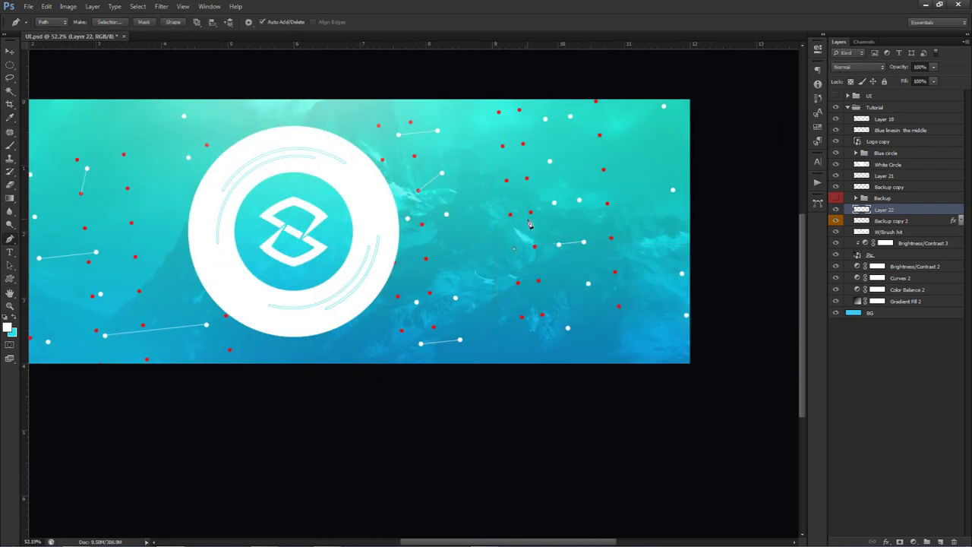
{"action": "right_click", "coordinate": [531, 217]}
{"action": "left_click", "coordinate": [571, 270]}
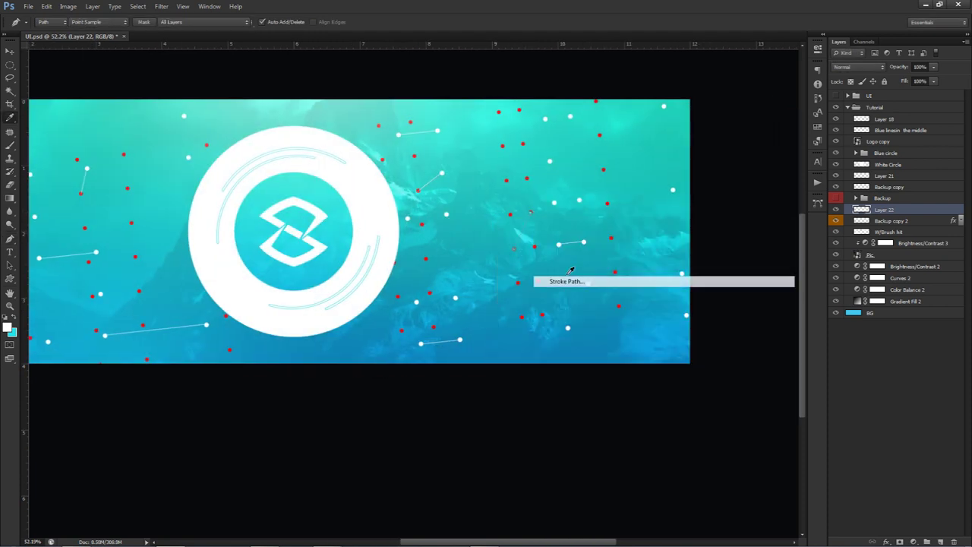
{"action": "left_click", "coordinate": [553, 182]}
{"action": "right_click", "coordinate": [586, 188]}
{"action": "left_click", "coordinate": [607, 201]}
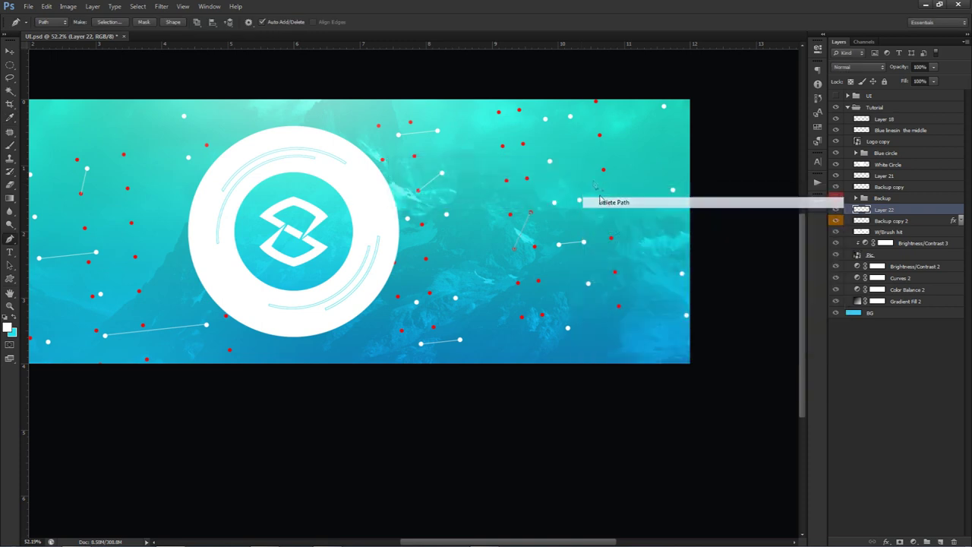
Step: Draw a straight path from the white dot in the banner's upper-right corner to the red dot diagonally below it, and stroke it with the Brush
{"action": "left_click", "coordinate": [570, 116]}
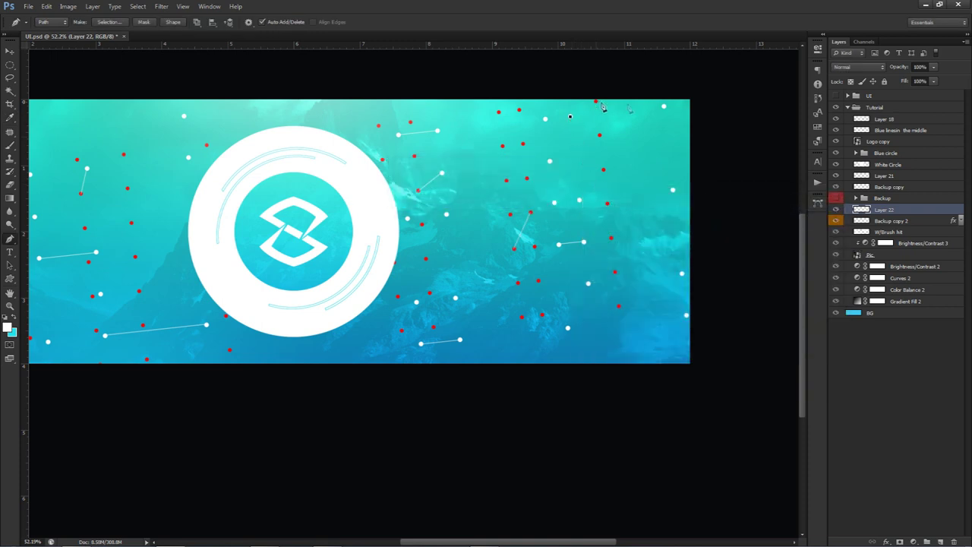
{"action": "right_click", "coordinate": [602, 134]}
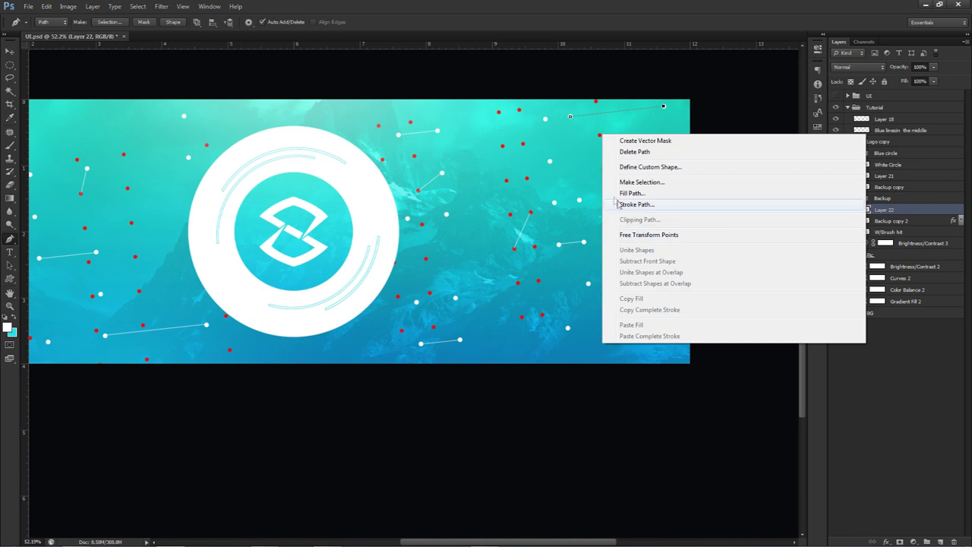
{"action": "key", "text": "Escape"}
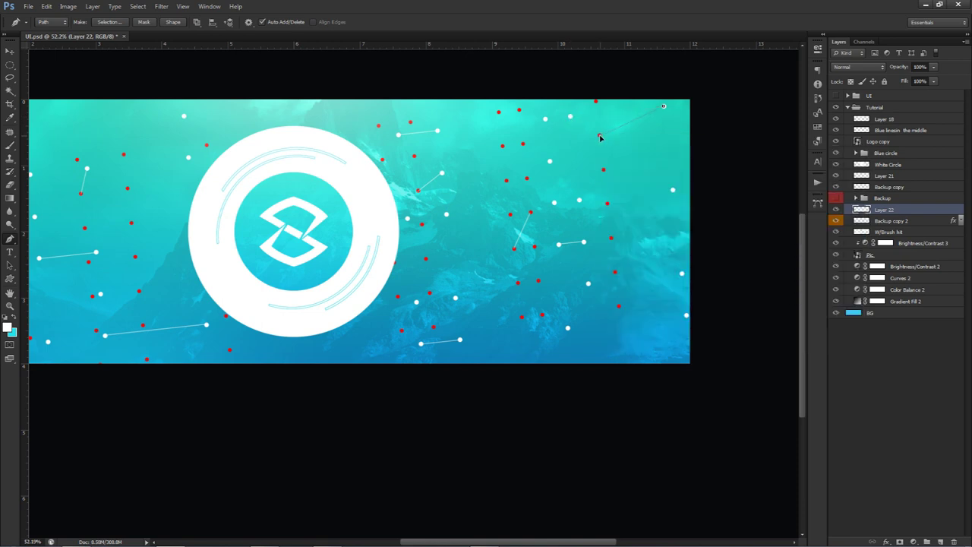
{"action": "right_click", "coordinate": [626, 145]}
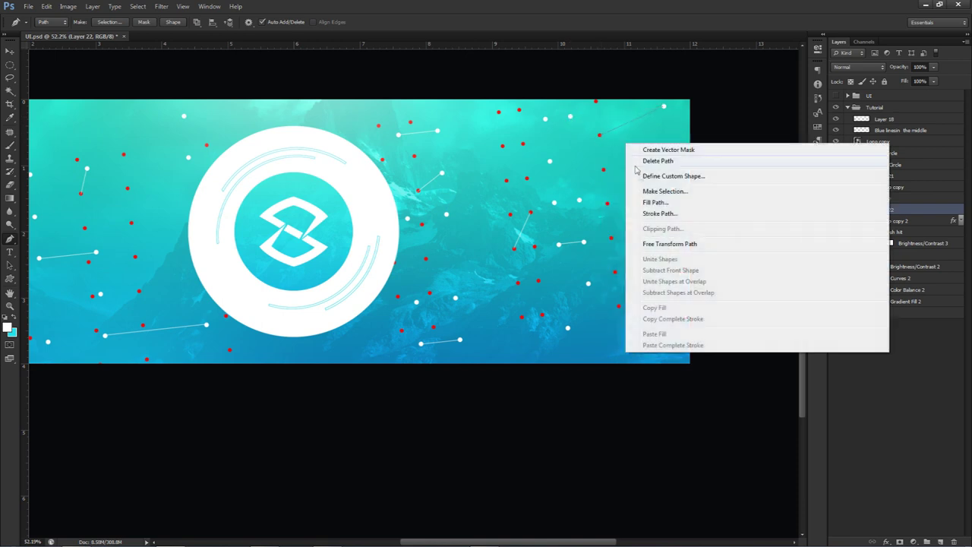
{"action": "left_click", "coordinate": [659, 214]}
{"action": "key", "text": "Return"}
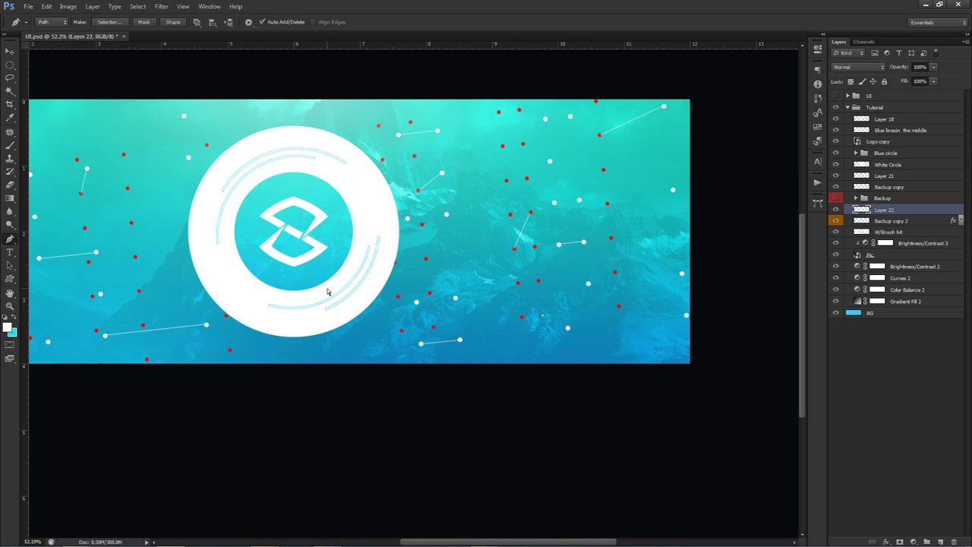
Step: Connect the white dot in the banner's lower-left corner to the nearest red dot on its right with a Brush-stroked path, and delete the path
{"action": "scroll", "coordinate": [334, 285], "scroll_direction": "left", "scroll_amount": 5}
{"action": "scroll", "coordinate": [334, 284], "scroll_direction": "down", "scroll_amount": 2}
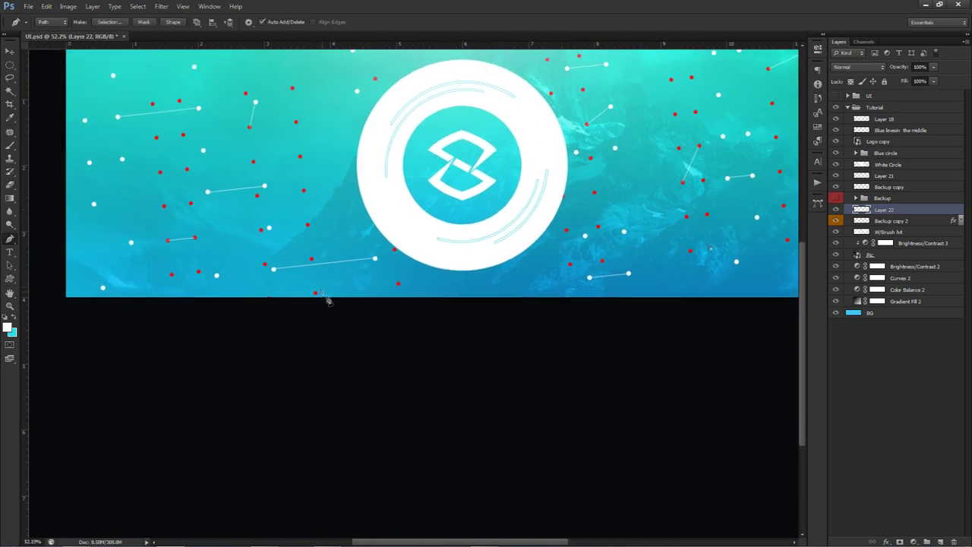
{"action": "right_click", "coordinate": [164, 282]}
{"action": "left_click", "coordinate": [198, 284]}
{"action": "left_click", "coordinate": [102, 287]}
{"action": "right_click", "coordinate": [196, 260]}
{"action": "left_click", "coordinate": [238, 328]}
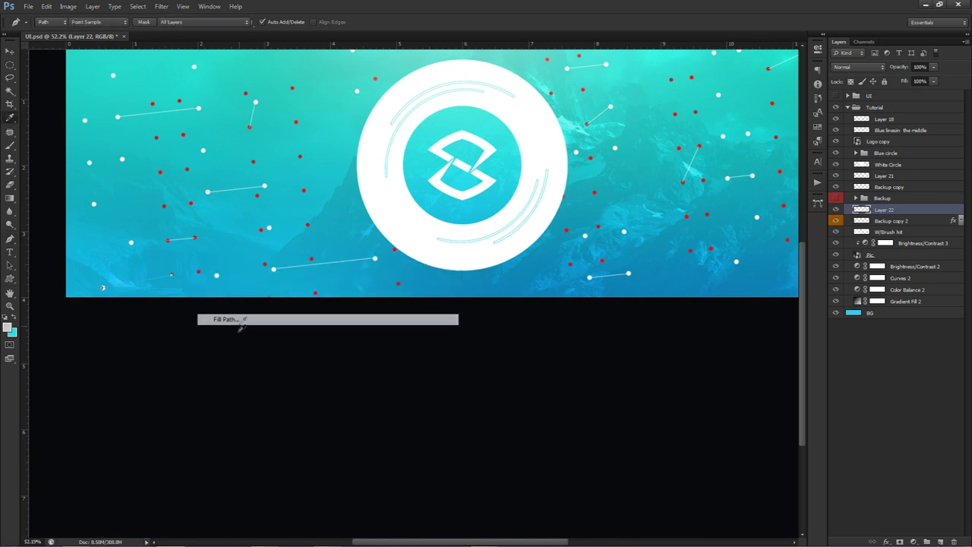
{"action": "left_click", "coordinate": [553, 157]}
{"action": "right_click", "coordinate": [568, 159]}
{"action": "left_click", "coordinate": [596, 229]}
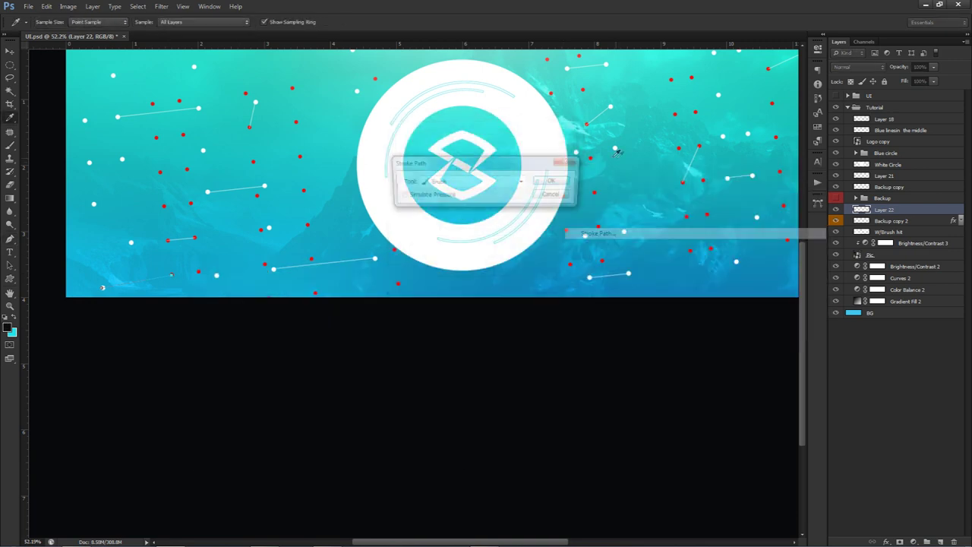
{"action": "left_click", "coordinate": [559, 168]}
{"action": "right_click", "coordinate": [604, 172]}
{"action": "left_click", "coordinate": [635, 188]}
{"action": "scroll", "coordinate": [564, 250], "scroll_direction": "down", "scroll_amount": 2}
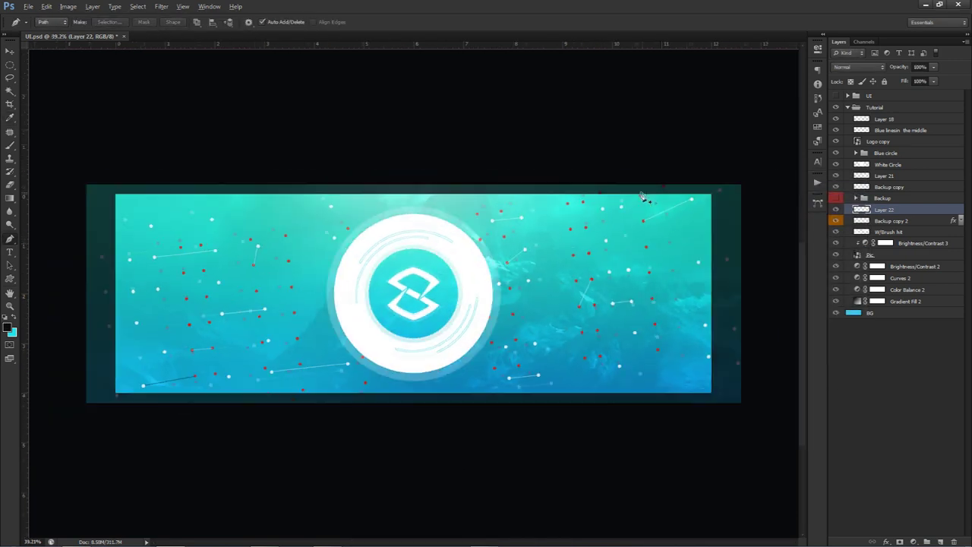
Step: Erase scattered red dots on both sides of the logo from the Backup copy 2 layer, thinning out the pattern
{"action": "scroll", "coordinate": [564, 251], "scroll_direction": "up", "scroll_amount": 1}
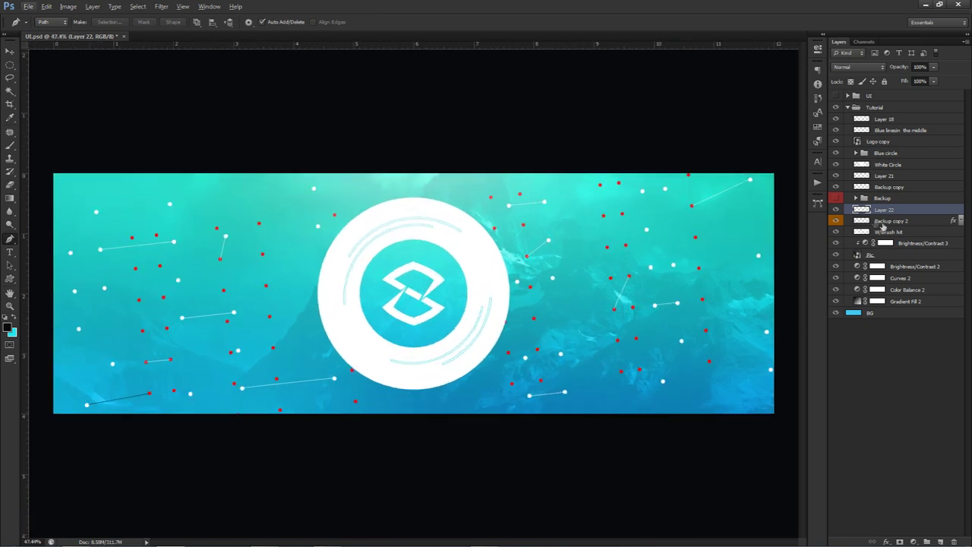
{"action": "left_click", "coordinate": [886, 221]}
{"action": "key", "text": "e"}
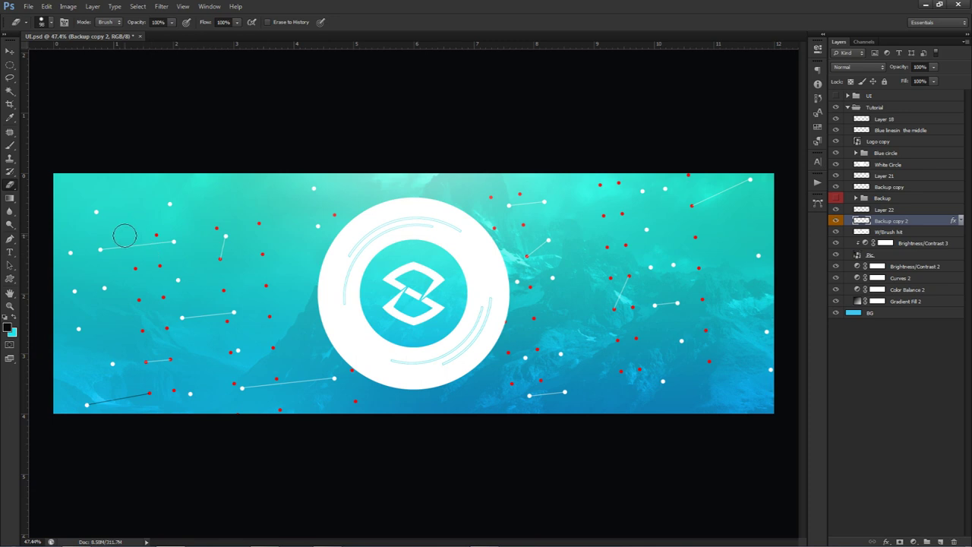
{"action": "left_click", "coordinate": [156, 235]}
{"action": "left_click", "coordinate": [159, 265]}
{"action": "left_click", "coordinate": [138, 299]}
{"action": "left_click", "coordinate": [166, 327]}
{"action": "left_click", "coordinate": [230, 352]}
{"action": "left_click", "coordinate": [226, 321]}
{"action": "left_click", "coordinate": [262, 253]}
{"action": "left_click", "coordinate": [216, 228]}
{"action": "left_click", "coordinate": [174, 390]}
{"action": "left_click", "coordinate": [233, 383]}
{"action": "left_click", "coordinate": [277, 377]}
{"action": "left_click", "coordinate": [351, 370]}
{"action": "left_click", "coordinate": [508, 353]}
{"action": "left_click", "coordinate": [494, 228]}
{"action": "left_click", "coordinate": [491, 196]}
{"action": "left_click", "coordinate": [519, 194]}
{"action": "left_click", "coordinate": [530, 287]}
{"action": "left_click", "coordinate": [618, 182]}
{"action": "left_click", "coordinate": [604, 215]}
{"action": "left_click", "coordinate": [626, 244]}
{"action": "left_click", "coordinate": [635, 337]}
{"action": "left_click", "coordinate": [610, 278]}
{"action": "left_click", "coordinate": [632, 306]}
{"action": "left_click", "coordinate": [706, 331]}
Step: Turn off the red layer effect on Backup copy 2 and collapse its effects list
{"action": "left_click", "coordinate": [960, 220]}
{"action": "left_click", "coordinate": [874, 240]}
{"action": "left_click", "coordinate": [960, 221]}
Step: Set the blend mode of Layer 22 and Backup copy 2 together to Overlay
{"action": "left_click", "coordinate": [885, 210], "text": "ctrl"}
{"action": "left_click_drag", "start_coordinate": [838, 212], "coordinate": [833, 221]}
{"action": "left_click", "coordinate": [835, 211]}
{"action": "left_click", "coordinate": [858, 67]}
{"action": "left_click", "coordinate": [854, 196]}
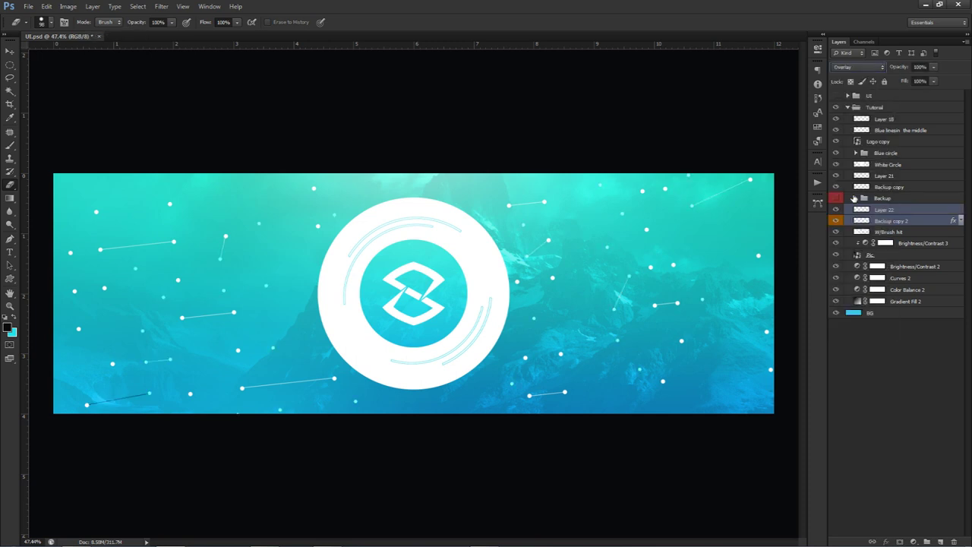
{"action": "left_click", "coordinate": [639, 249]}
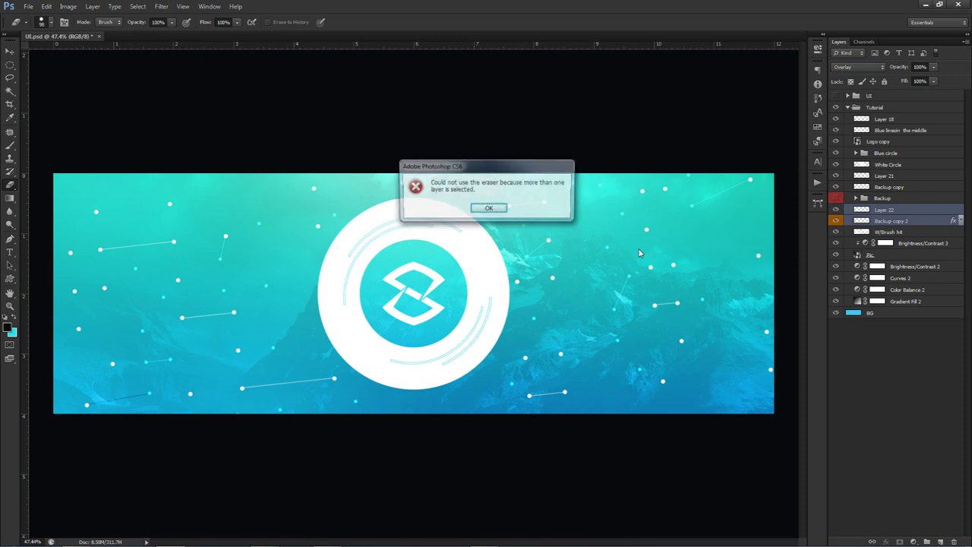
{"action": "key", "text": "v"}
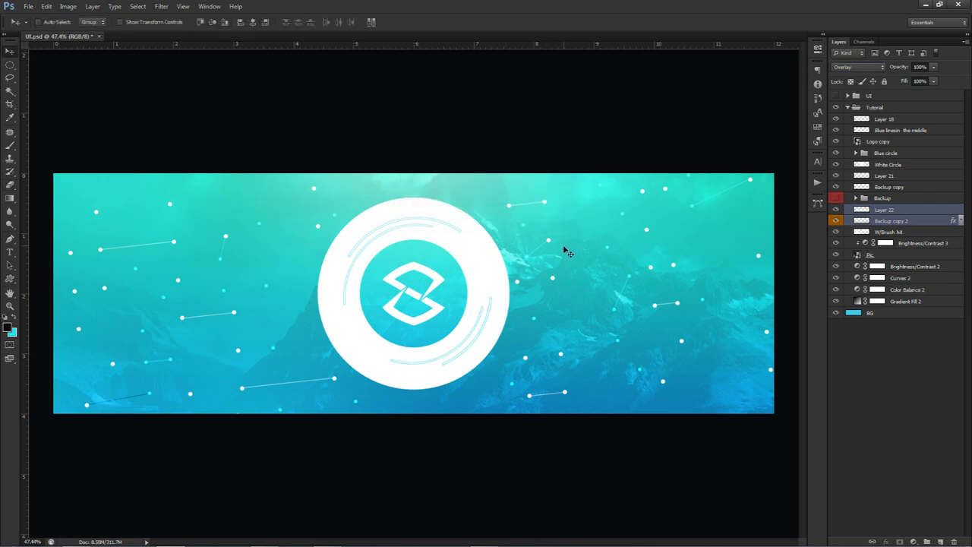
{"action": "key", "text": "ctrl+minus"}
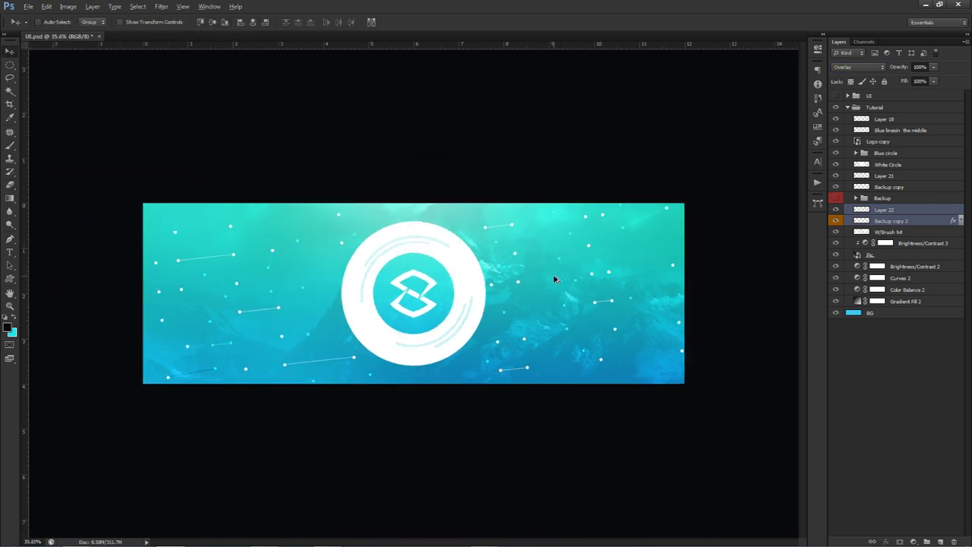
{"action": "key", "text": "ctrl+plus"}
{"action": "key", "text": "alt"}
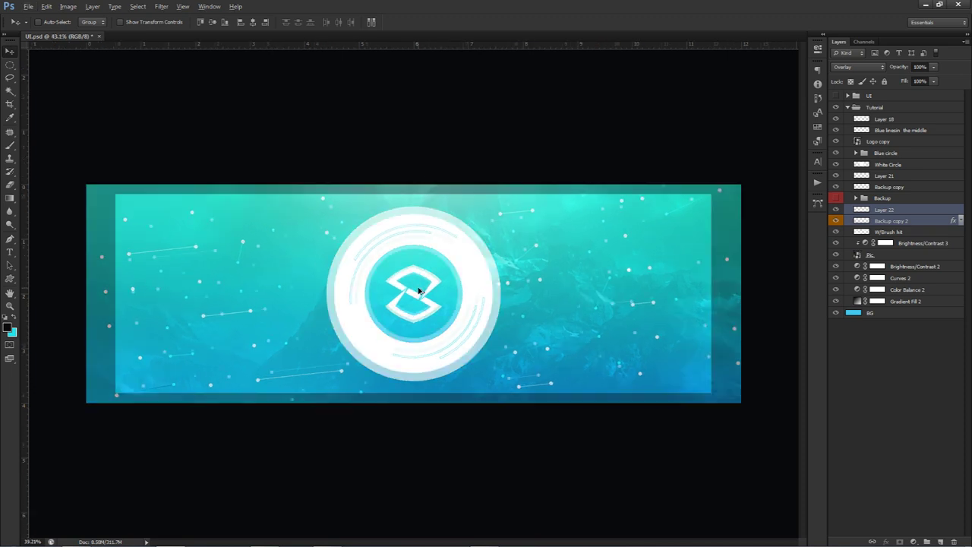
{"action": "key", "text": "alt"}
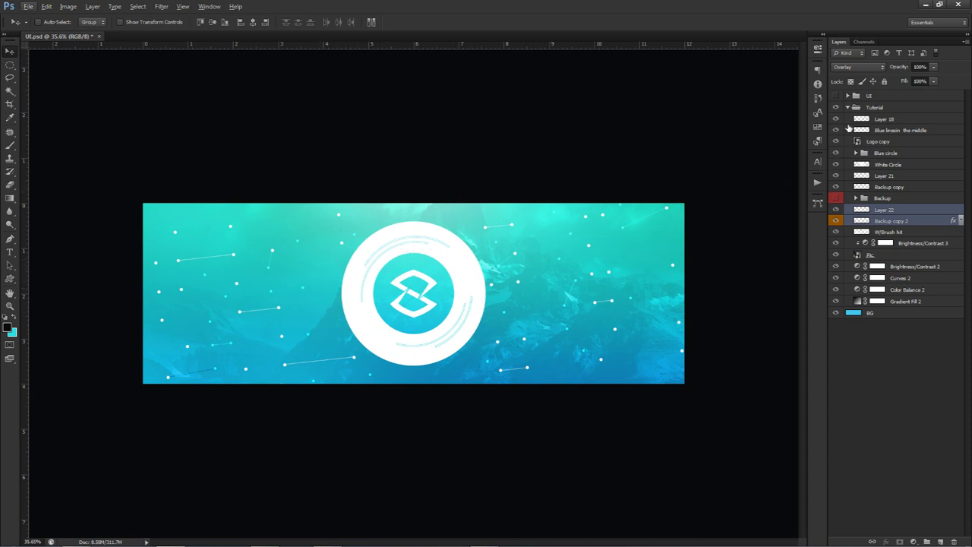
Step: Paint large soft glows in a turquoise sampled from the banner on a new layer above Layer 18, and set that layer to Screen blending
{"action": "left_click", "coordinate": [882, 118]}
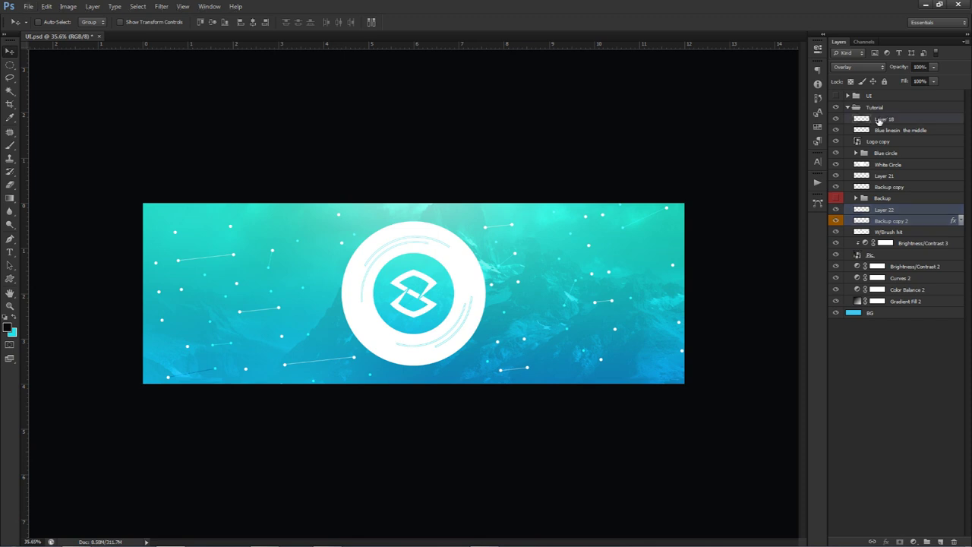
{"action": "left_click", "coordinate": [940, 540]}
{"action": "key", "text": "b"}
{"action": "left_click", "coordinate": [540, 226], "text": "alt"}
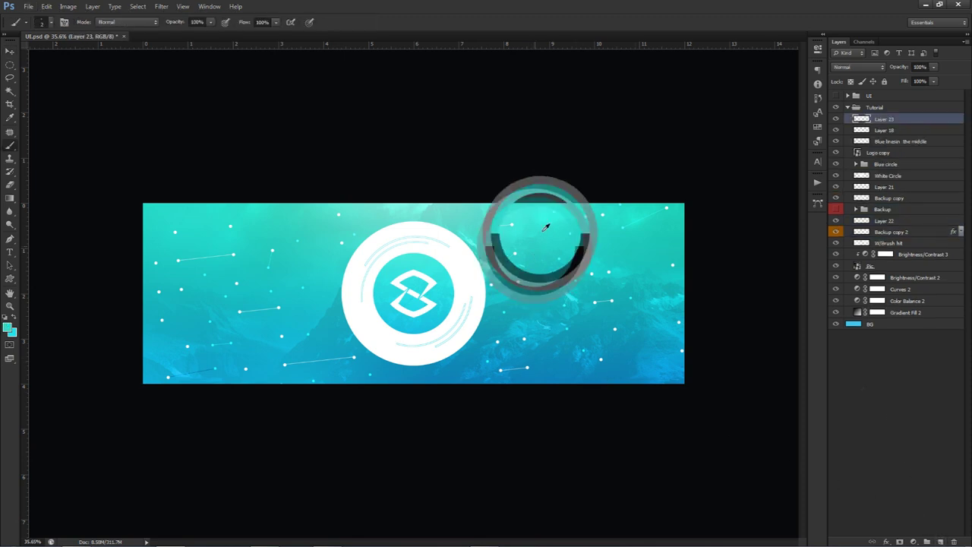
{"action": "left_click_drag", "start_coordinate": [552, 228], "coordinate": [523, 237]}
{"action": "mouse_move", "coordinate": [411, 281]}
{"action": "left_mouse_down"}
{"action": "mouse_move", "coordinate": [439, 265]}
{"action": "mouse_move", "coordinate": [490, 328]}
{"action": "mouse_move", "coordinate": [516, 339]}
{"action": "mouse_move", "coordinate": [508, 283]}
{"action": "mouse_move", "coordinate": [505, 311]}
{"action": "mouse_move", "coordinate": [523, 310]}
{"action": "left_mouse_up"}
{"action": "mouse_move", "coordinate": [331, 280]}
{"action": "left_mouse_down"}
{"action": "mouse_move", "coordinate": [341, 282]}
{"action": "mouse_move", "coordinate": [326, 221]}
{"action": "mouse_move", "coordinate": [445, 413]}
{"action": "mouse_move", "coordinate": [542, 413]}
{"action": "mouse_move", "coordinate": [592, 440]}
{"action": "left_mouse_up"}
{"action": "left_click", "coordinate": [857, 67]}
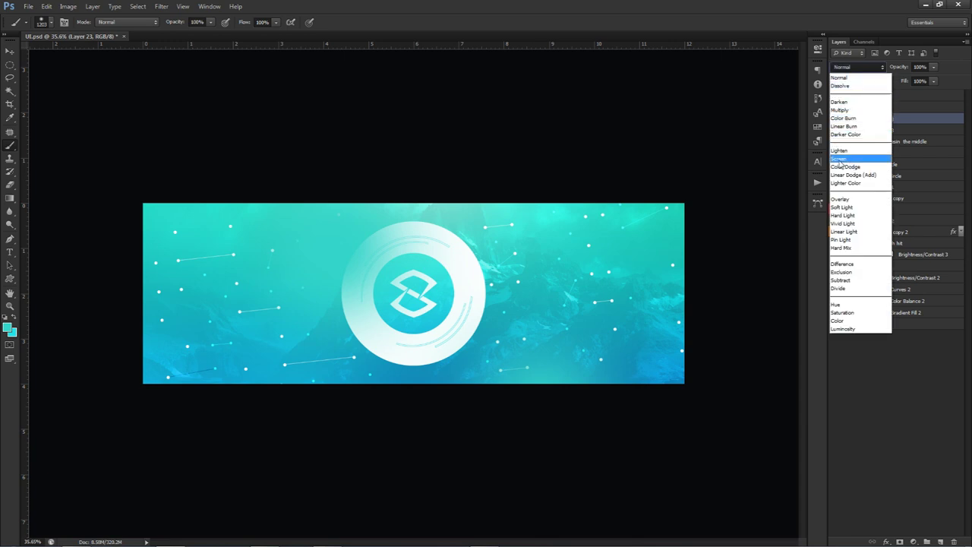
{"action": "left_click", "coordinate": [840, 158]}
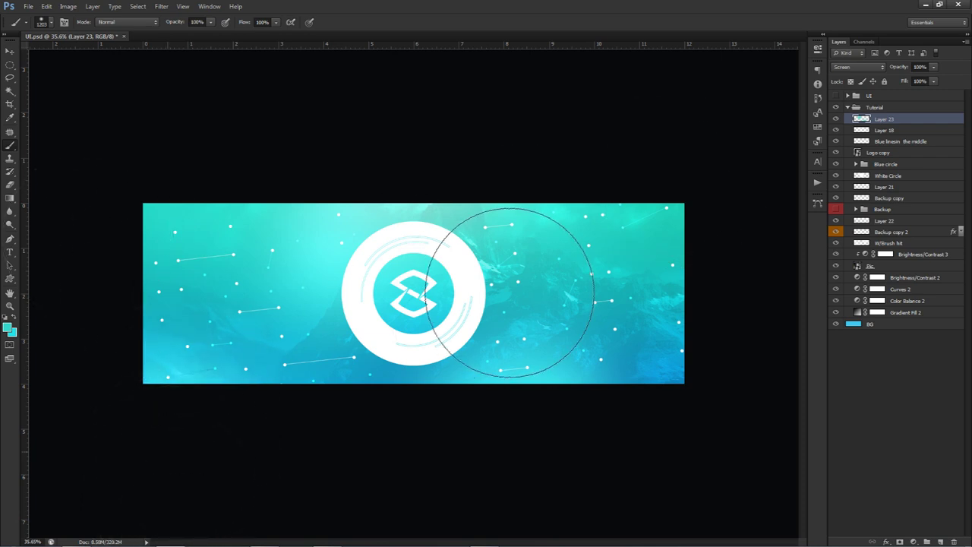
{"action": "key", "text": "v"}
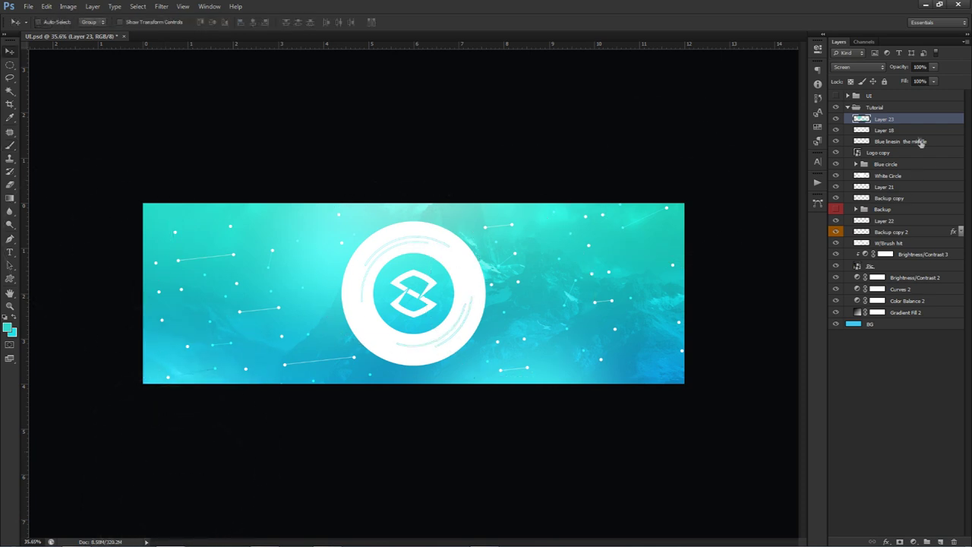
Step: Add a Brightness/Contrast adjustment layer above Layer 23 with brightness -15 and contrast 50, and toggle its visibility to compare
{"action": "left_click", "coordinate": [912, 541]}
{"action": "left_click", "coordinate": [751, 355]}
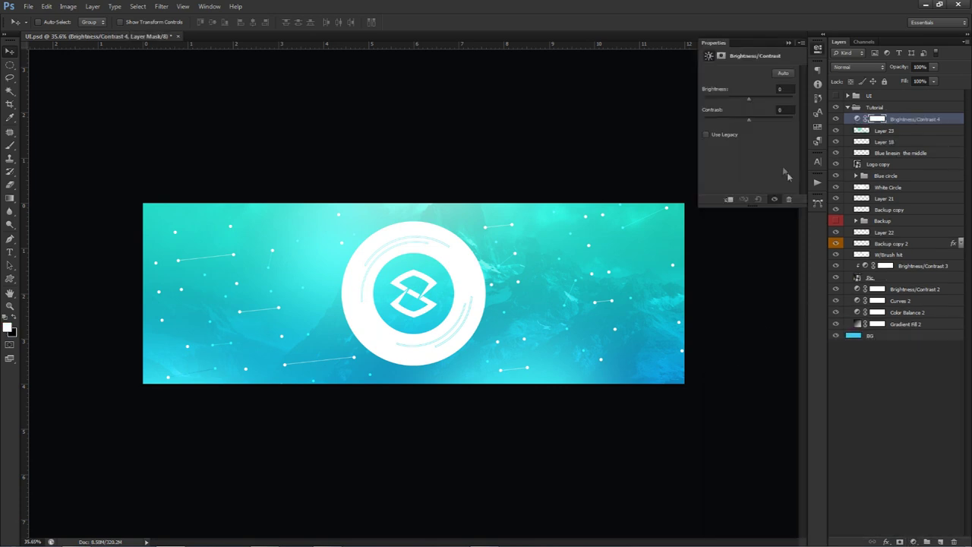
{"action": "type", "text": "-150"}
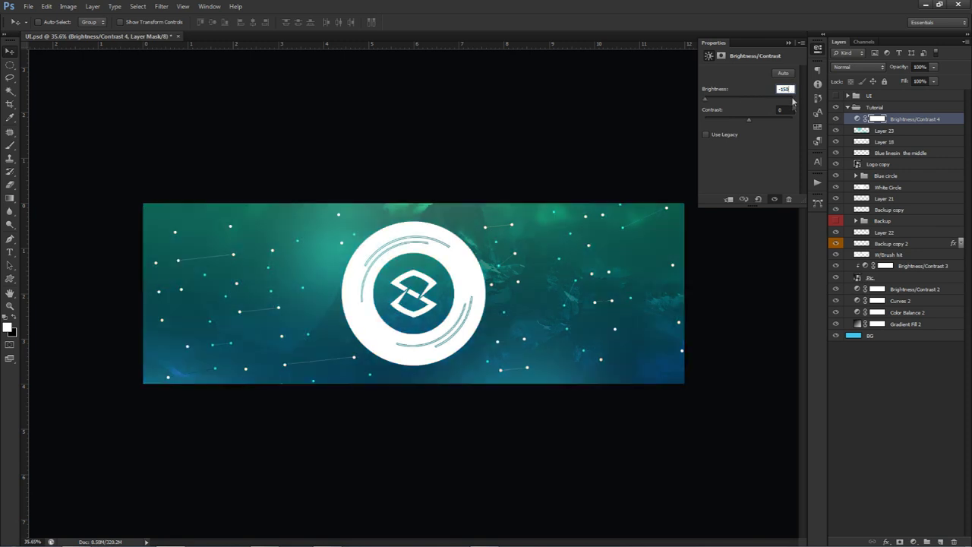
{"action": "key", "text": "BackSpace"}
{"action": "key", "text": "Tab"}
{"action": "type", "text": "50"}
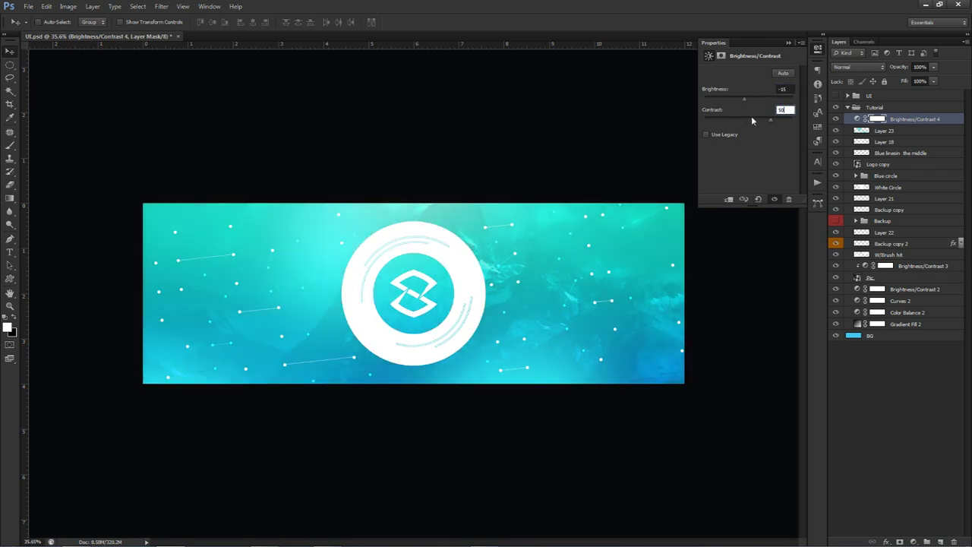
{"action": "left_click", "coordinate": [835, 120]}
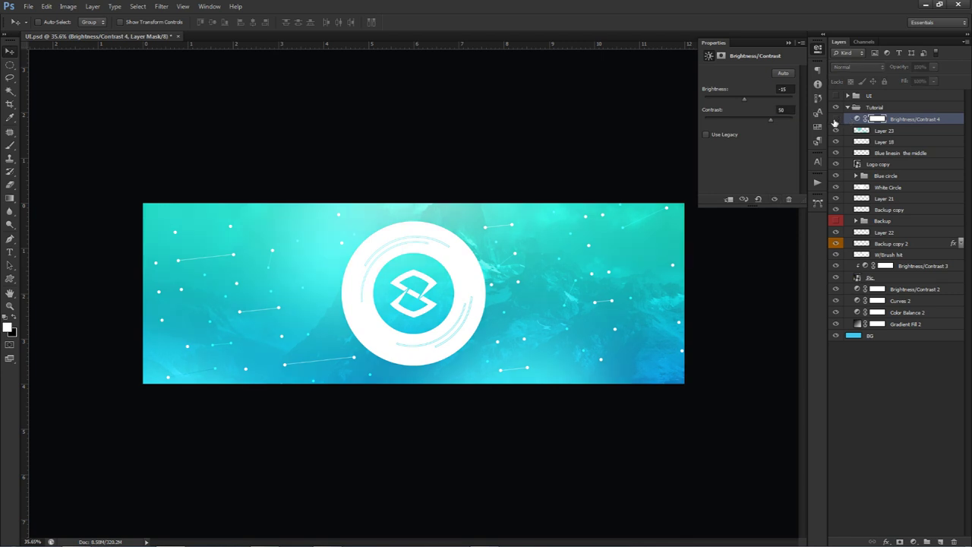
{"action": "left_click", "coordinate": [890, 122]}
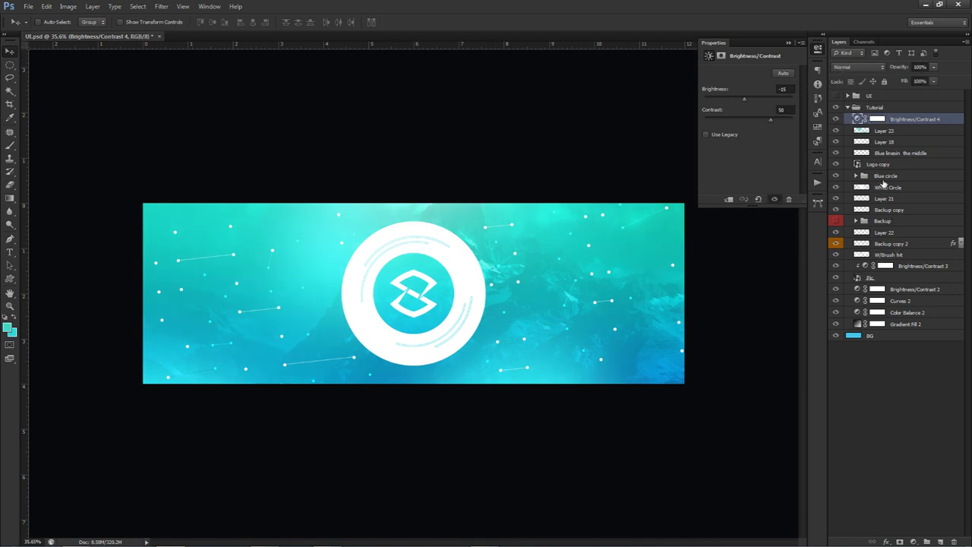
Step: On a new layer between Layer 21 and White Circle, fill a white circle centred on the guides and slightly taller than the banner
{"action": "left_click", "coordinate": [883, 198]}
{"action": "left_click", "coordinate": [940, 542]}
{"action": "key", "text": "ctrl+semicolon"}
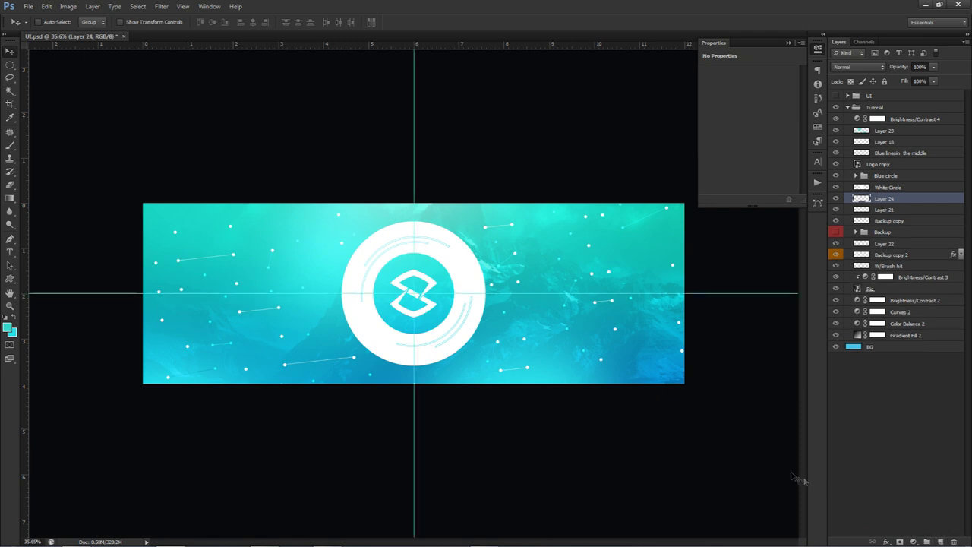
{"action": "key", "text": "m"}
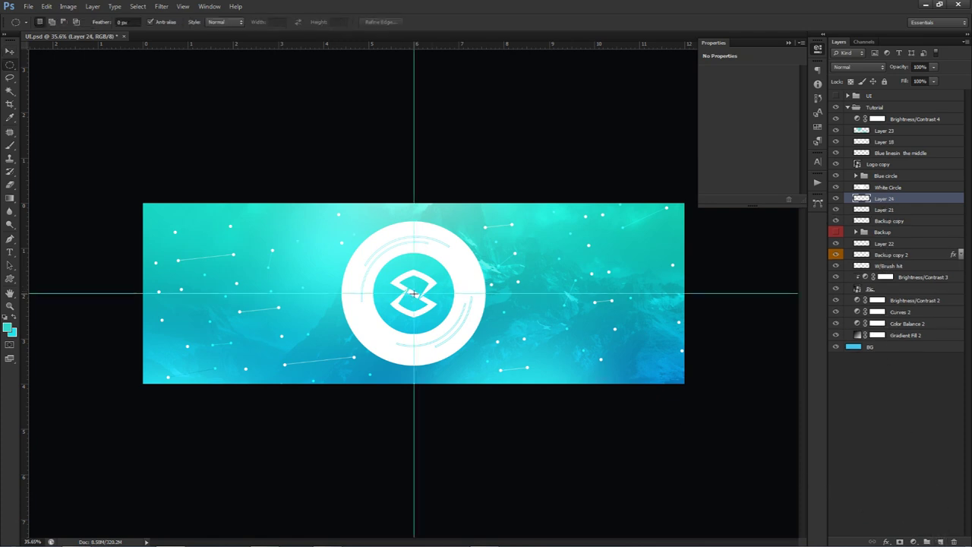
{"action": "left_click_drag", "start_coordinate": [414, 293], "coordinate": [509, 388]}
{"action": "left_click", "coordinate": [9, 327]}
{"action": "left_click", "coordinate": [357, 262]}
{"action": "key", "text": "Return"}
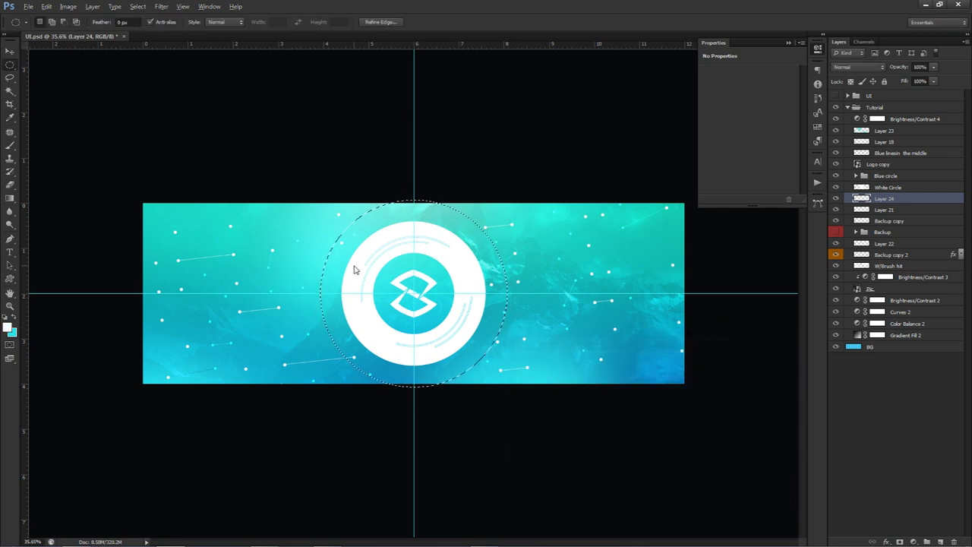
{"action": "key", "text": "alt+BackSpace"}
{"action": "key", "text": "ctrl+d"}
{"action": "key", "text": "v"}
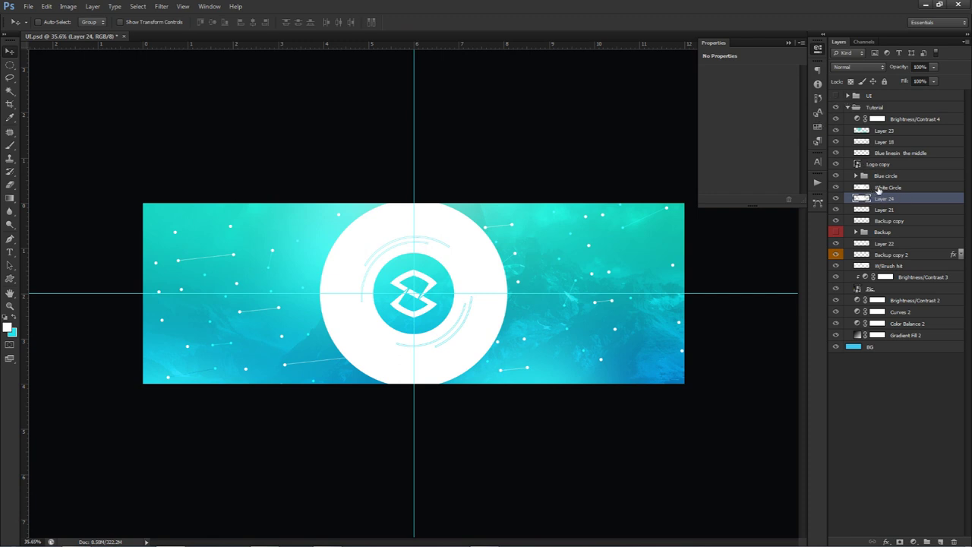
Step: Set the large white circle's layer to Dissolve blending with 1% opacity
{"action": "left_click", "coordinate": [856, 66]}
{"action": "left_click", "coordinate": [847, 92]}
{"action": "left_click", "coordinate": [933, 67]}
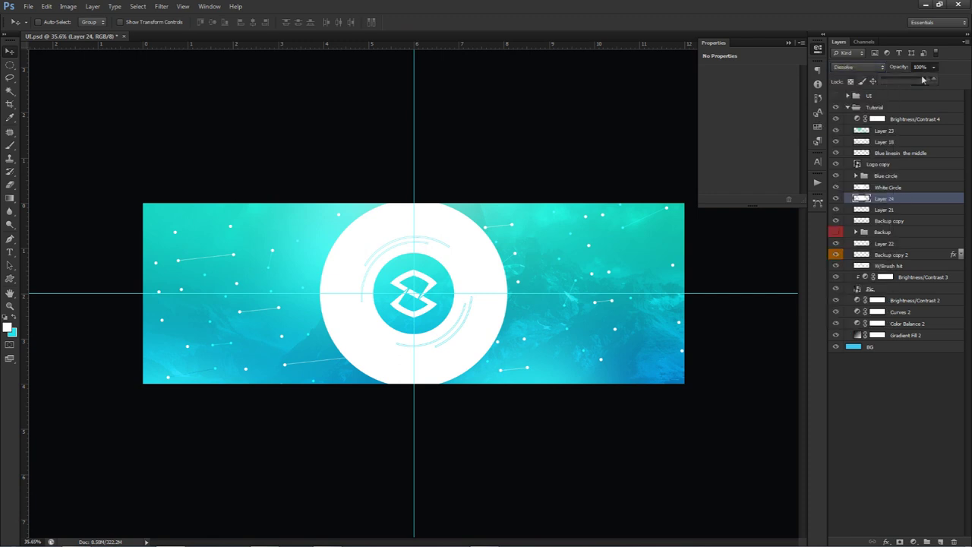
{"action": "left_click_drag", "start_coordinate": [893, 77], "coordinate": [884, 78]}
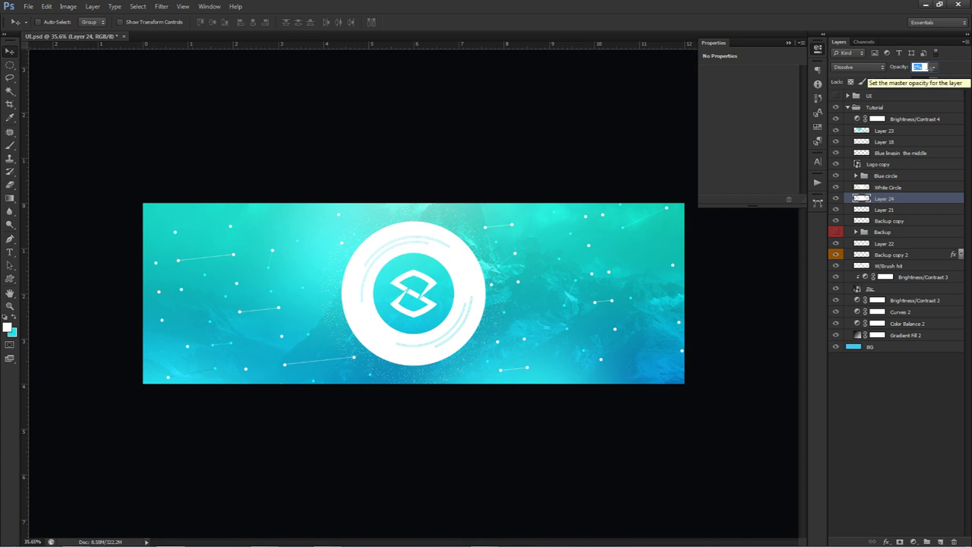
{"action": "type", "text": "1"}
{"action": "key", "text": "Return"}
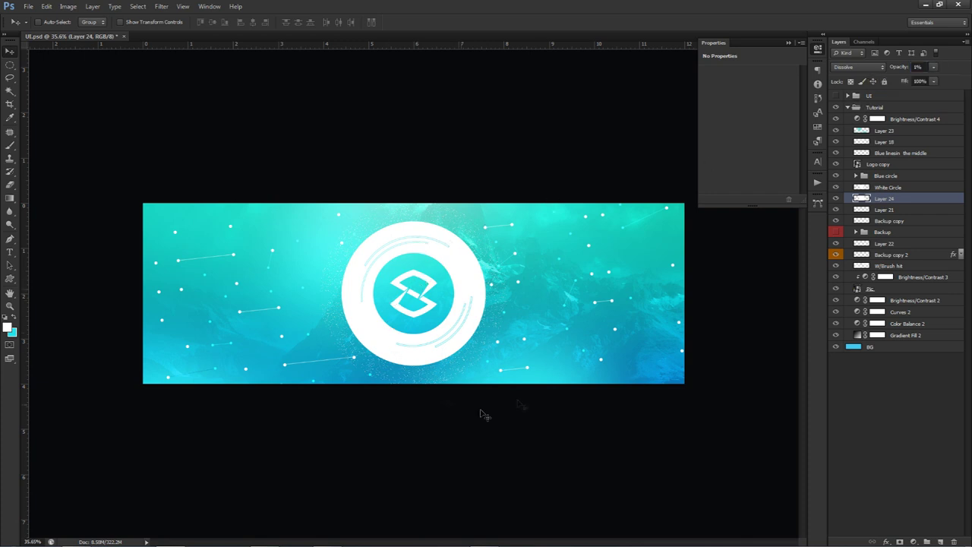
Step: Fade the outer edges of the speckled circle around the logo with a large soft eraser
{"action": "key", "text": "b"}
{"action": "right_click", "coordinate": [380, 323], "text": "alt"}
{"action": "right_click", "coordinate": [407, 369], "text": "alt"}
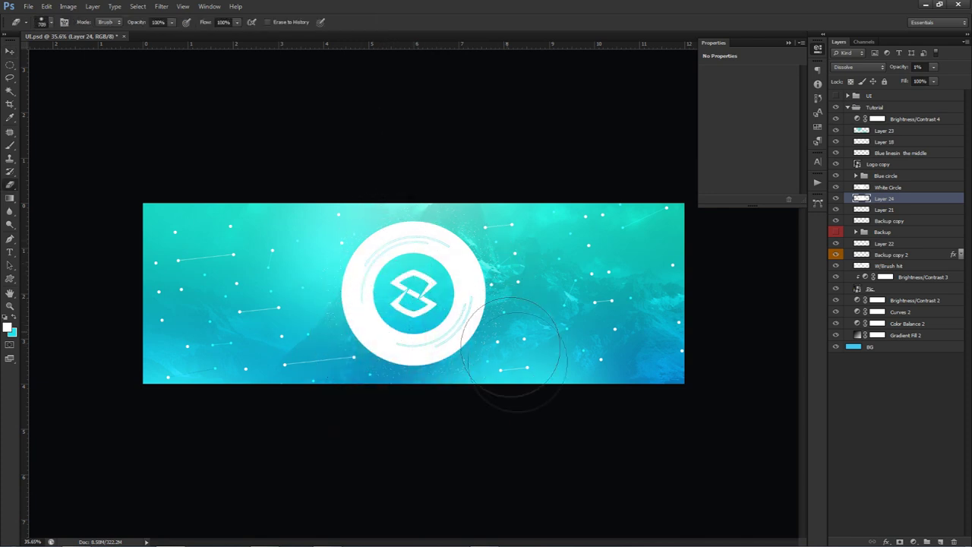
{"action": "key", "text": "v"}
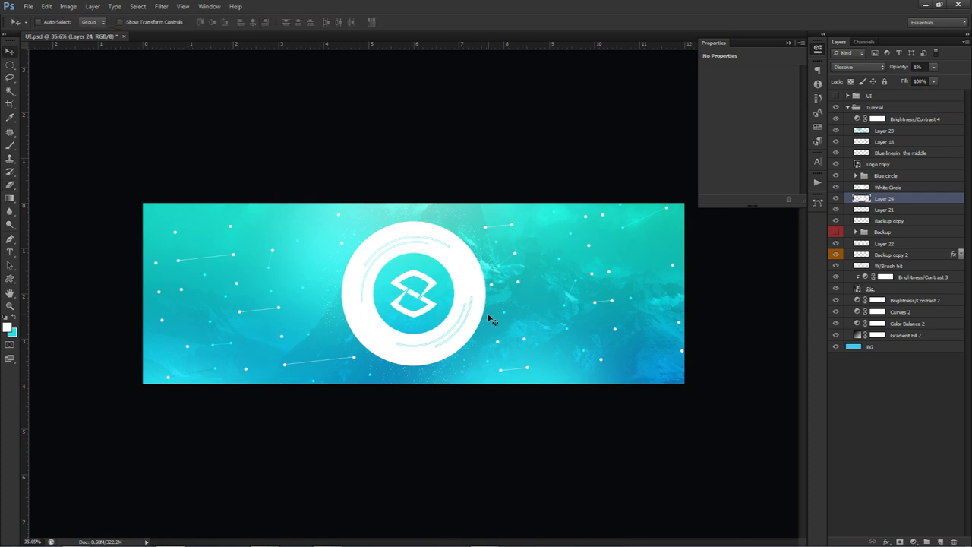
Step: On a new layer above the Blue circle group, fill a white circle centred over the logo and slightly smaller than the blue circle
{"action": "left_click", "coordinate": [898, 154]}
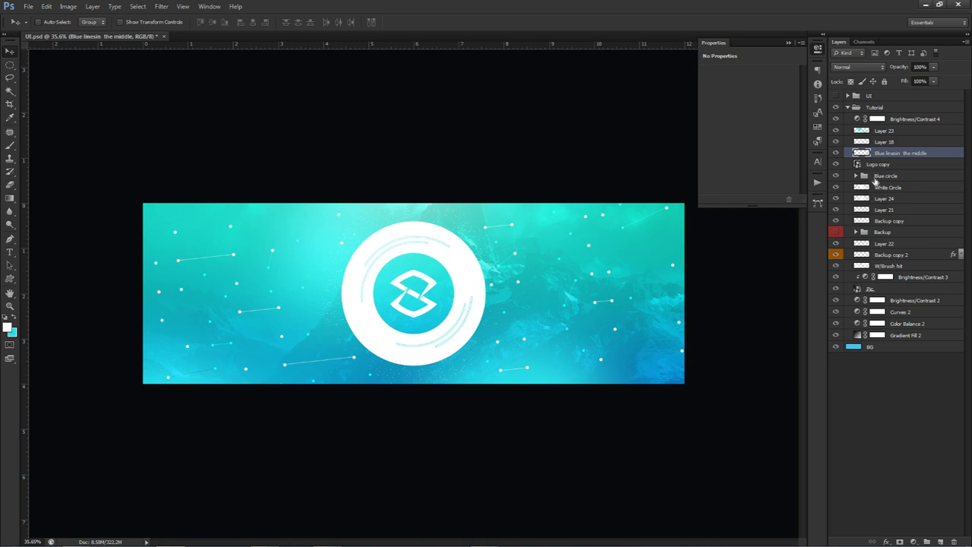
{"action": "left_click", "coordinate": [873, 176]}
{"action": "left_click", "coordinate": [940, 541]}
{"action": "key", "text": "m"}
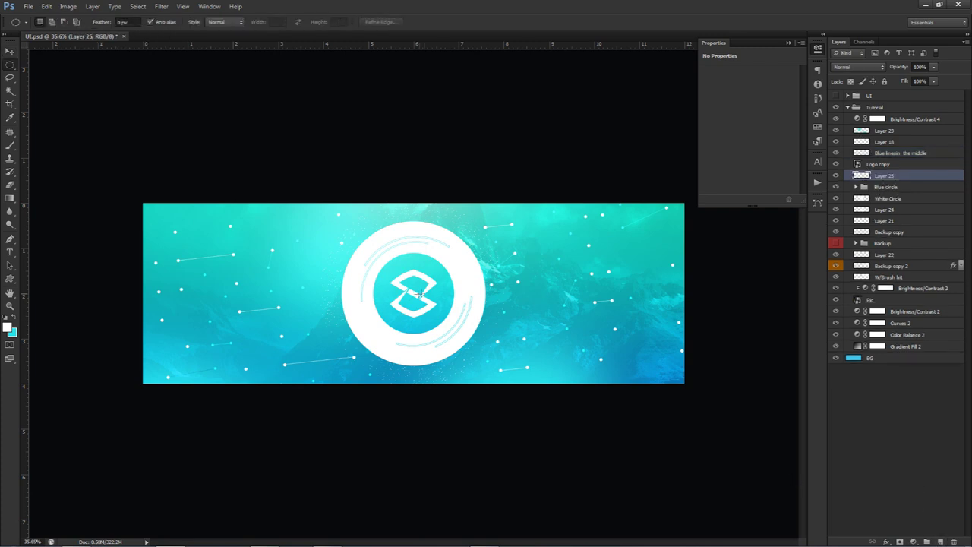
{"action": "left_click_drag", "start_coordinate": [414, 296], "coordinate": [448, 325]}
{"action": "key", "text": "alt+BackSpace"}
{"action": "key", "text": "ctrl+d"}
Step: Set the small white circle's layer over the logo to Dissolve blending with 1% opacity
{"action": "left_click", "coordinate": [858, 67]}
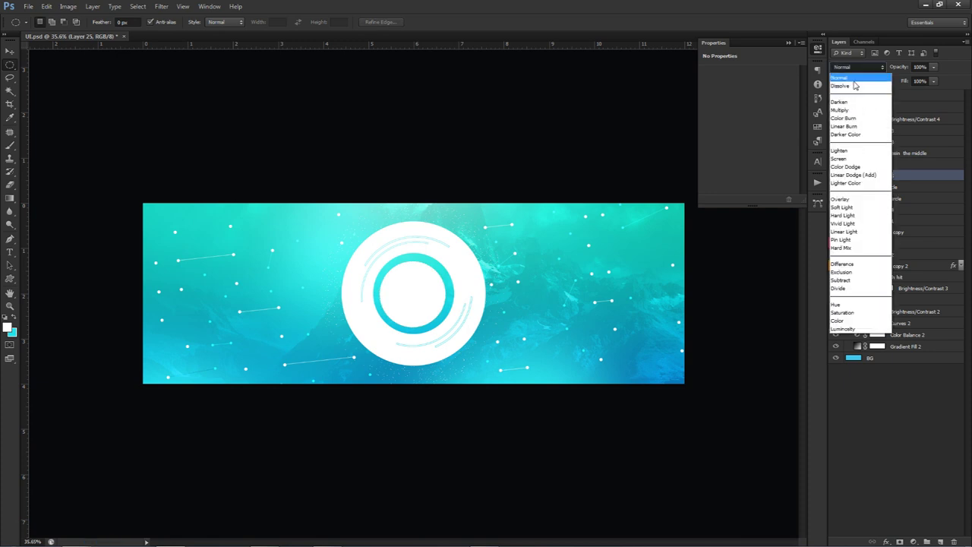
{"action": "left_click", "coordinate": [854, 85]}
{"action": "left_click", "coordinate": [921, 68]}
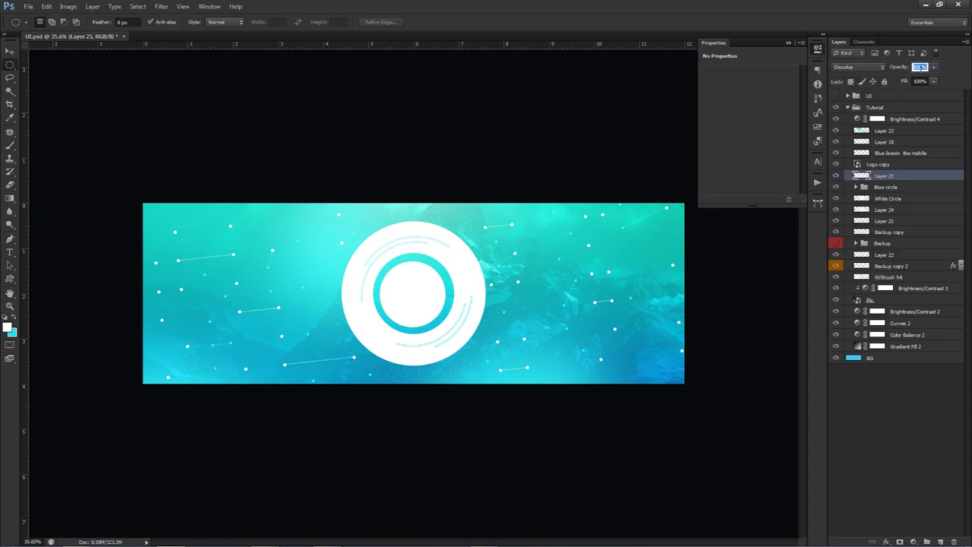
{"action": "type", "text": "1"}
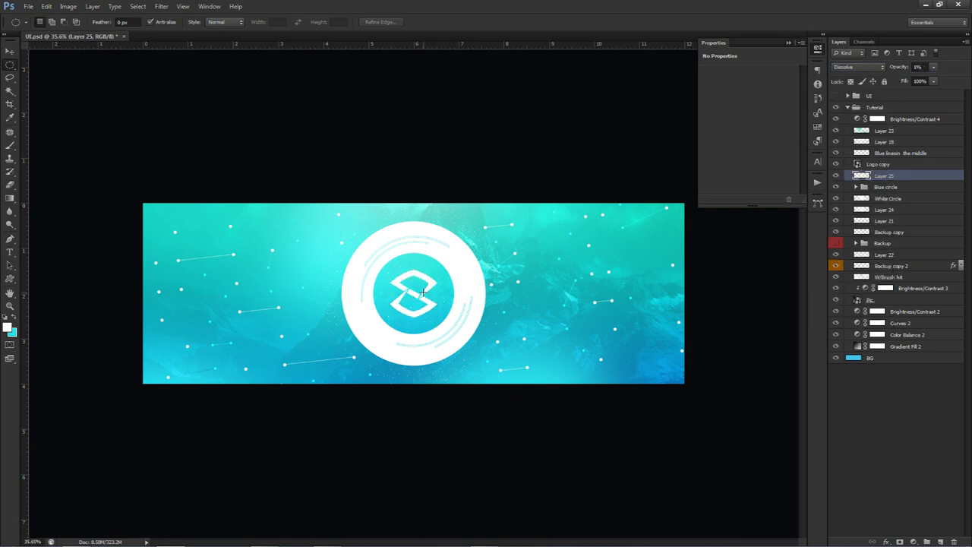
Step: Fade the speckled circle over the logo with a soft round eraser
{"action": "type", "text": "b"}
{"action": "mouse_move", "coordinate": [423, 292]}
{"action": "left_mouse_down"}
{"action": "mouse_move", "coordinate": [414, 304]}
{"action": "mouse_move", "coordinate": [470, 307]}
{"action": "left_mouse_up"}
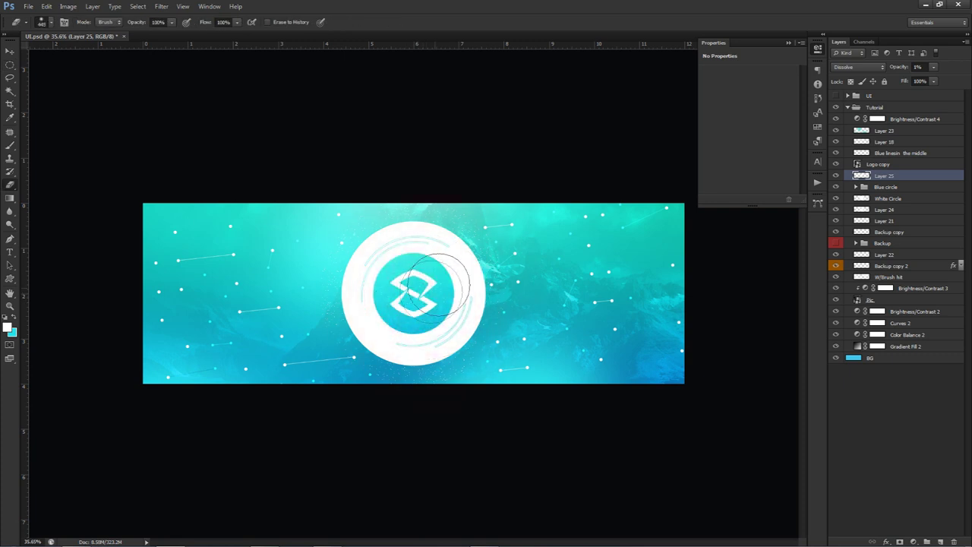
{"action": "key", "text": "v"}
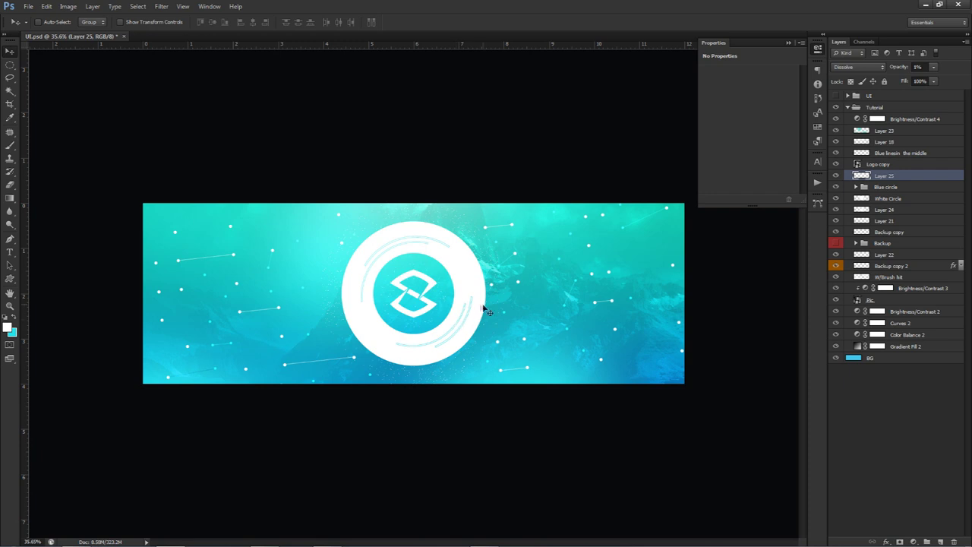
{"action": "scroll", "coordinate": [478, 310], "scroll_direction": "down", "scroll_amount": 1}
{"action": "scroll", "coordinate": [475, 308], "scroll_direction": "up", "scroll_amount": 1}
Step: On a new layer above Brightness/Contrast 4, make a circular selection centred on the guides and clearly taller than the banner
{"action": "left_click", "coordinate": [881, 107]}
{"action": "left_click", "coordinate": [905, 120]}
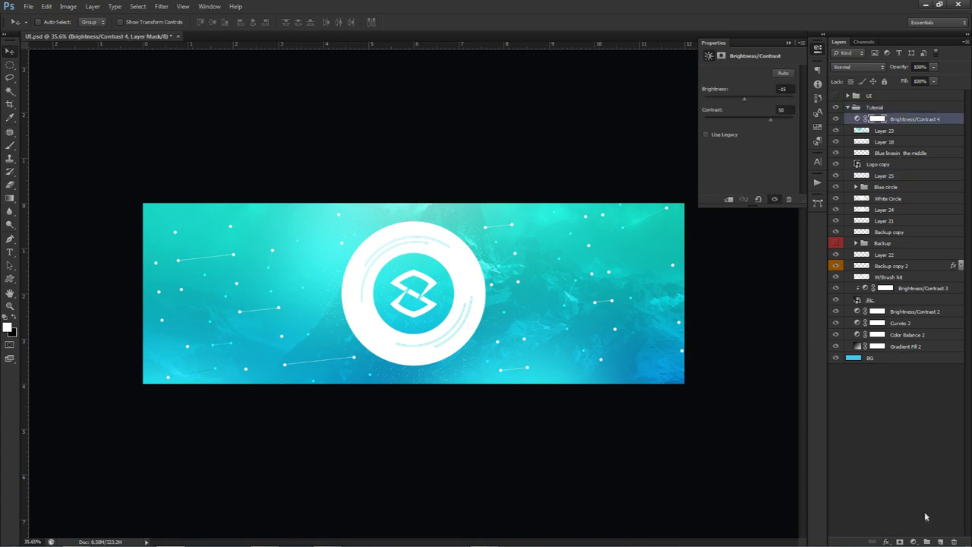
{"action": "left_click", "coordinate": [940, 541]}
{"action": "key", "text": "ctrl+semicolon"}
{"action": "key", "text": "m"}
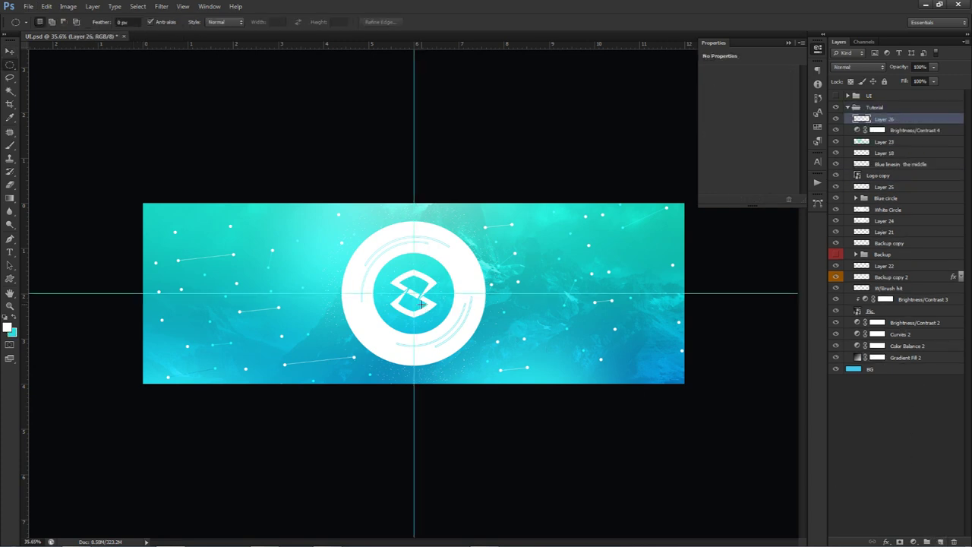
{"action": "mouse_move", "coordinate": [414, 294]}
{"action": "left_mouse_down"}
{"action": "mouse_move", "coordinate": [513, 407]}
{"action": "mouse_move", "coordinate": [537, 458]}
{"action": "left_mouse_up"}
Step: Brush soft white along the inside left and right edges of the circular selection, and deselect it
{"action": "key", "text": "b"}
{"action": "mouse_move", "coordinate": [352, 331]}
{"action": "left_mouse_down"}
{"action": "mouse_move", "coordinate": [281, 316]}
{"action": "mouse_move", "coordinate": [276, 216]}
{"action": "mouse_move", "coordinate": [256, 275]}
{"action": "mouse_move", "coordinate": [280, 214]}
{"action": "mouse_move", "coordinate": [257, 334]}
{"action": "mouse_move", "coordinate": [252, 300]}
{"action": "mouse_move", "coordinate": [263, 370]}
{"action": "mouse_move", "coordinate": [259, 296]}
{"action": "mouse_move", "coordinate": [297, 408]}
{"action": "mouse_move", "coordinate": [270, 345]}
{"action": "mouse_move", "coordinate": [333, 444]}
{"action": "mouse_move", "coordinate": [276, 365]}
{"action": "mouse_move", "coordinate": [319, 423]}
{"action": "left_mouse_up"}
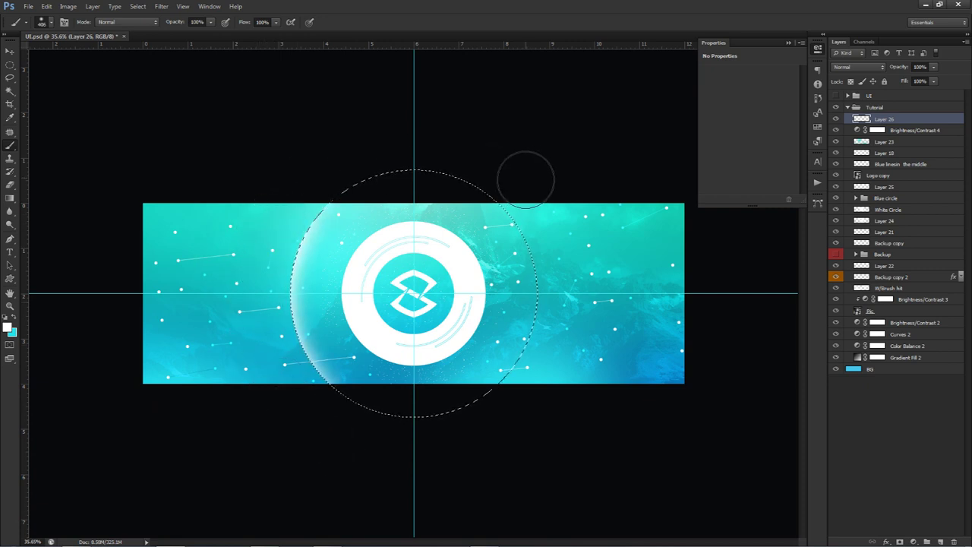
{"action": "mouse_move", "coordinate": [578, 320]}
{"action": "left_mouse_down"}
{"action": "mouse_move", "coordinate": [560, 234]}
{"action": "mouse_move", "coordinate": [557, 367]}
{"action": "mouse_move", "coordinate": [571, 281]}
{"action": "mouse_move", "coordinate": [554, 370]}
{"action": "mouse_move", "coordinate": [544, 267]}
{"action": "left_mouse_up"}
{"action": "key", "text": "ctrl+d"}
{"action": "key", "text": "v"}
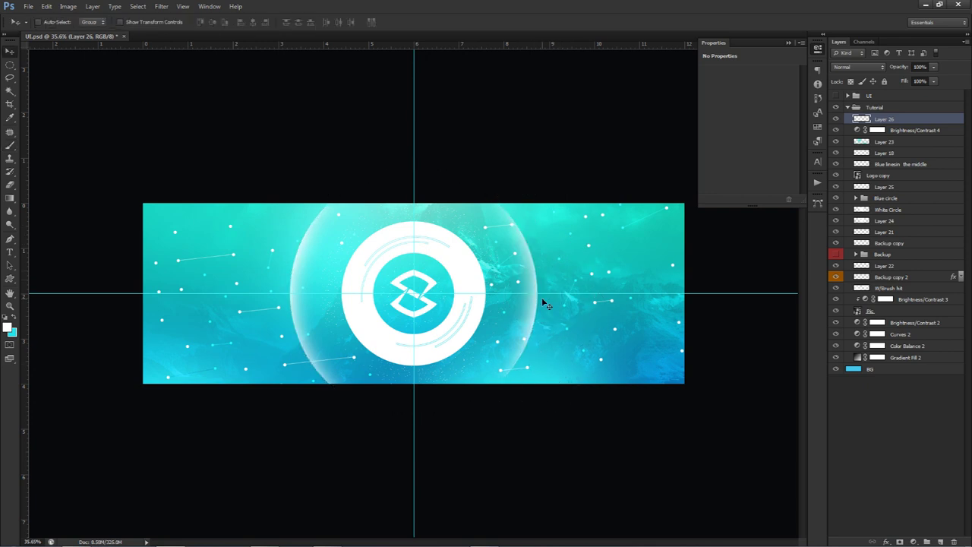
Step: Set the glowing circle's layer to Overlay, soften parts of its rim with a large soft eraser, and hide the guides
{"action": "left_click", "coordinate": [857, 67]}
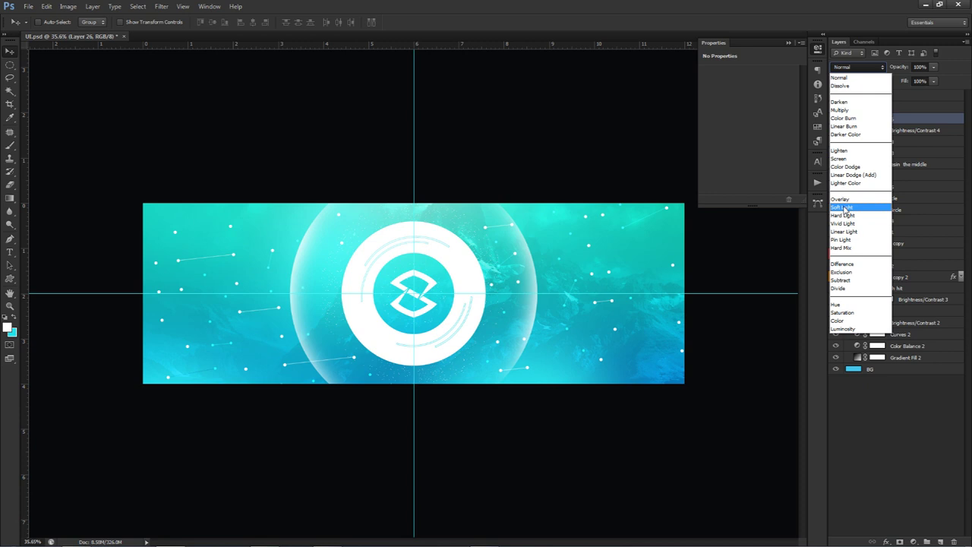
{"action": "left_click", "coordinate": [858, 206]}
{"action": "left_click", "coordinate": [532, 235]}
{"action": "key", "text": "b"}
{"action": "right_click", "coordinate": [326, 235], "text": "alt"}
{"action": "left_click", "coordinate": [881, 119]}
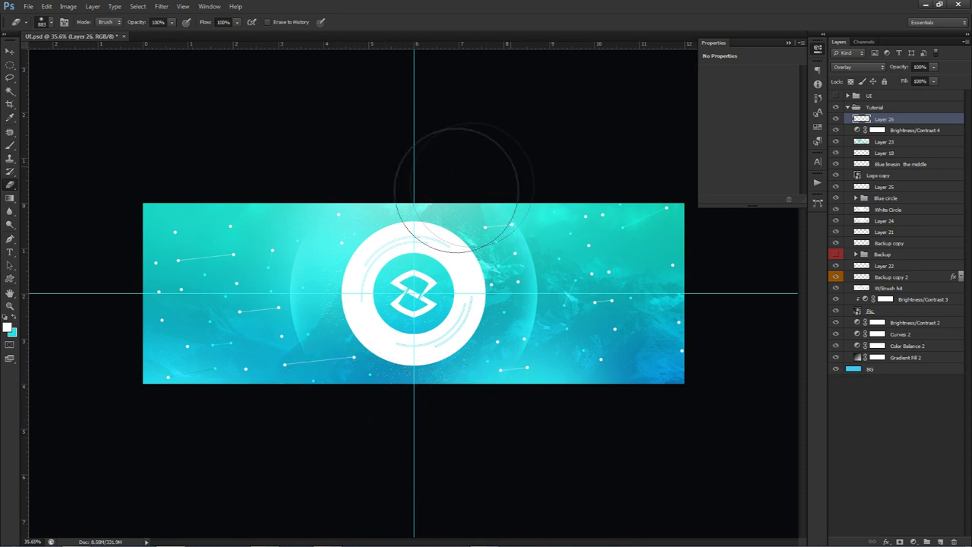
{"action": "key", "text": "v"}
{"action": "key", "text": "ctrl+semicolon"}
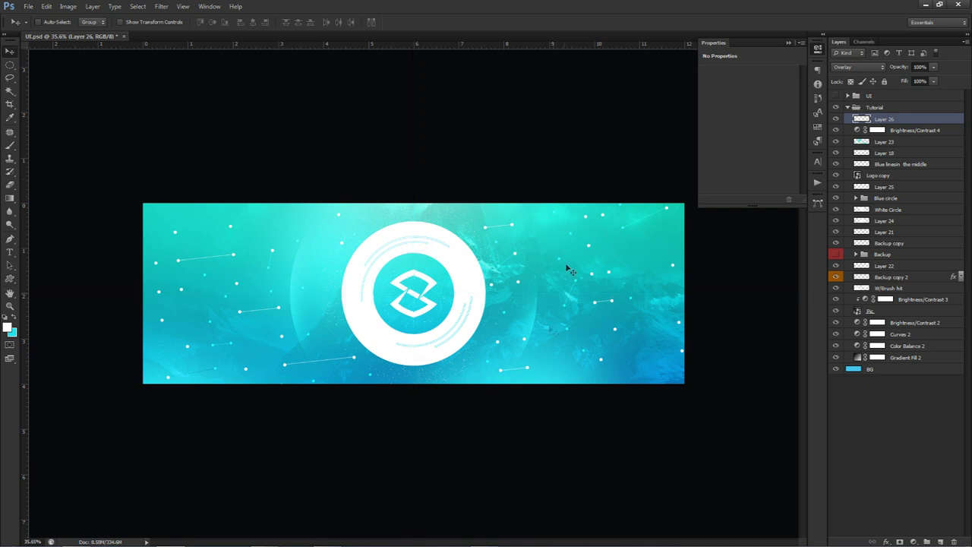
Step: Set the opacity of the overlaid glow circle's layer to 60%
{"action": "left_click", "coordinate": [929, 81]}
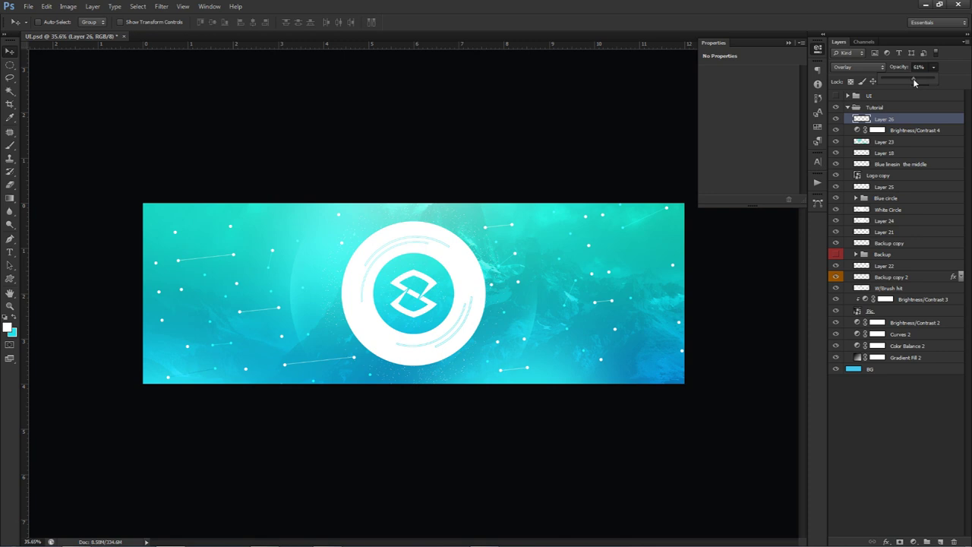
{"action": "left_click", "coordinate": [920, 67]}
{"action": "type", "text": "60"}
{"action": "key", "text": "Return"}
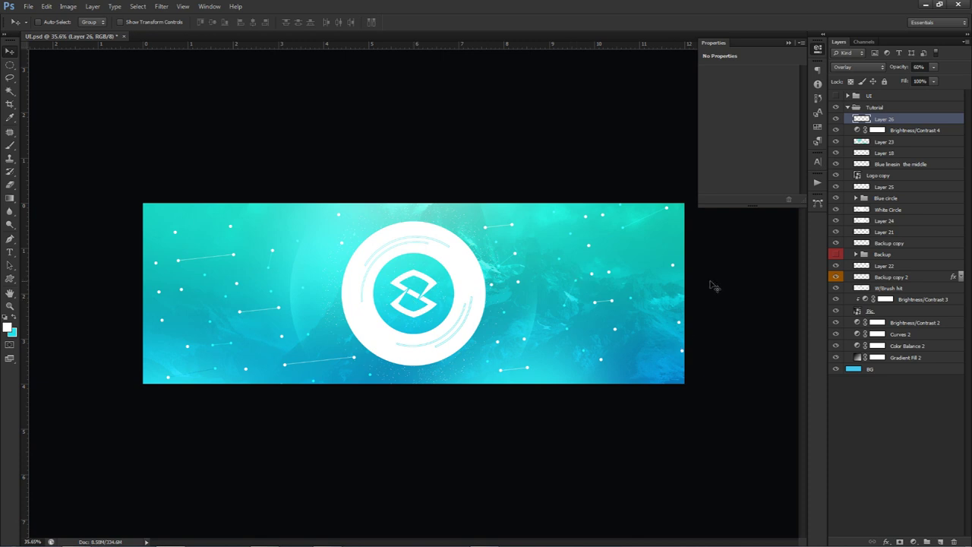
{"action": "left_click", "coordinate": [913, 541]}
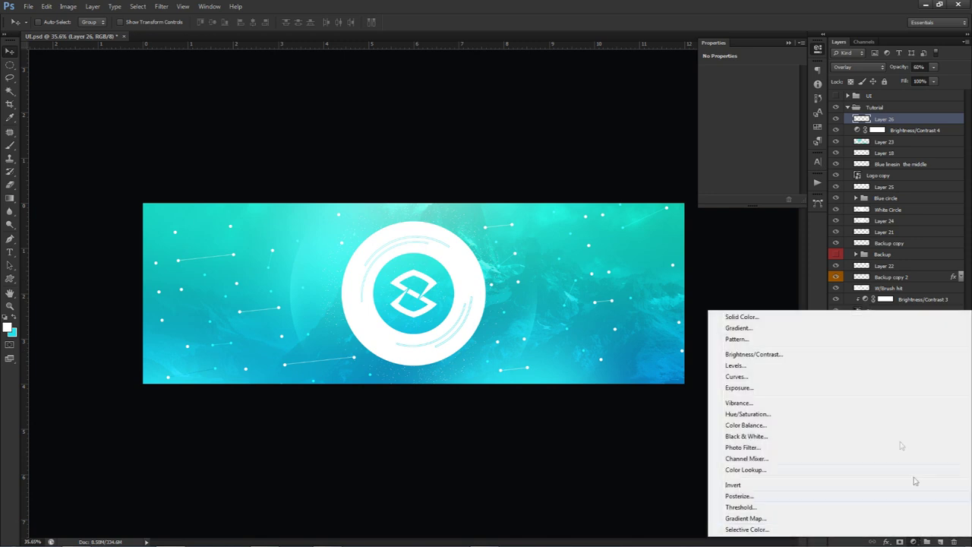
{"action": "left_click", "coordinate": [863, 296]}
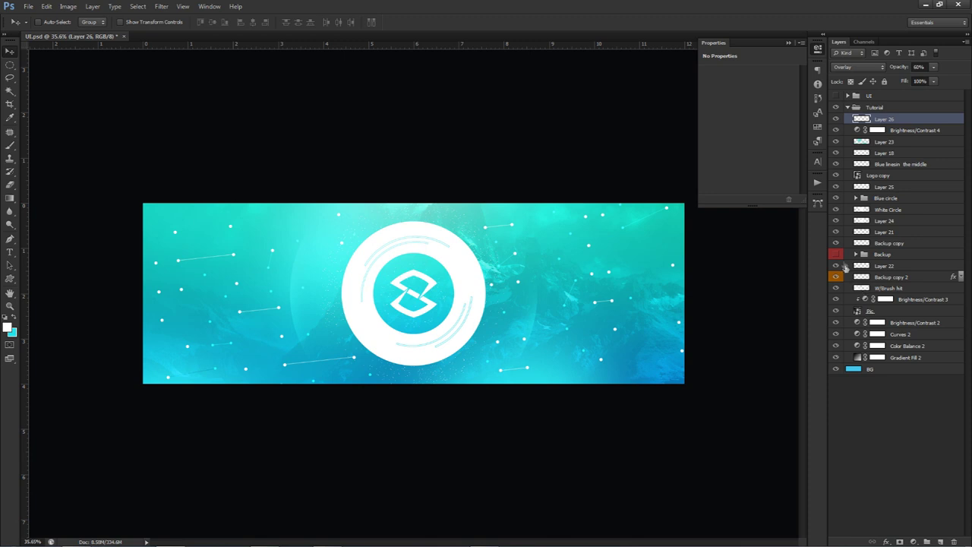
{"action": "left_click", "coordinate": [836, 198]}
{"action": "left_click", "coordinate": [836, 198]}
Step: Hide the Blue linesin the middle layer and place a duplicate of the UI group's cut out lines blue layer atop the Tutorial group
{"action": "left_click", "coordinate": [836, 164]}
{"action": "left_click", "coordinate": [883, 164]}
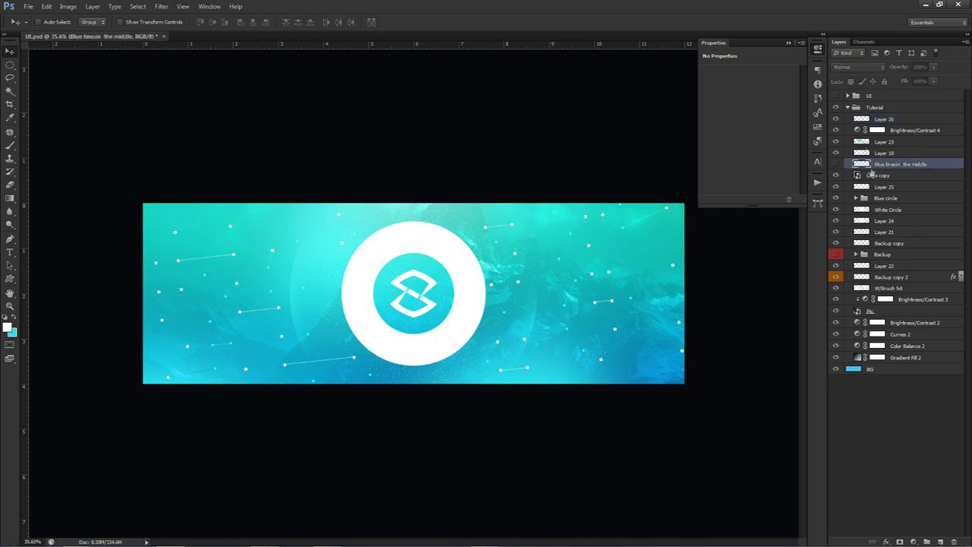
{"action": "left_click", "coordinate": [849, 96]}
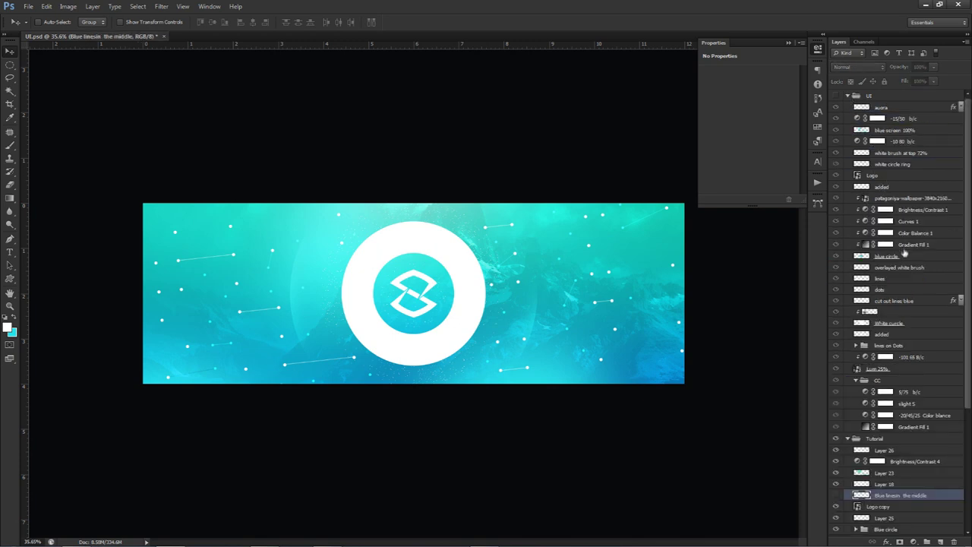
{"action": "left_click", "coordinate": [899, 257]}
{"action": "left_click", "coordinate": [903, 198], "text": "shift"}
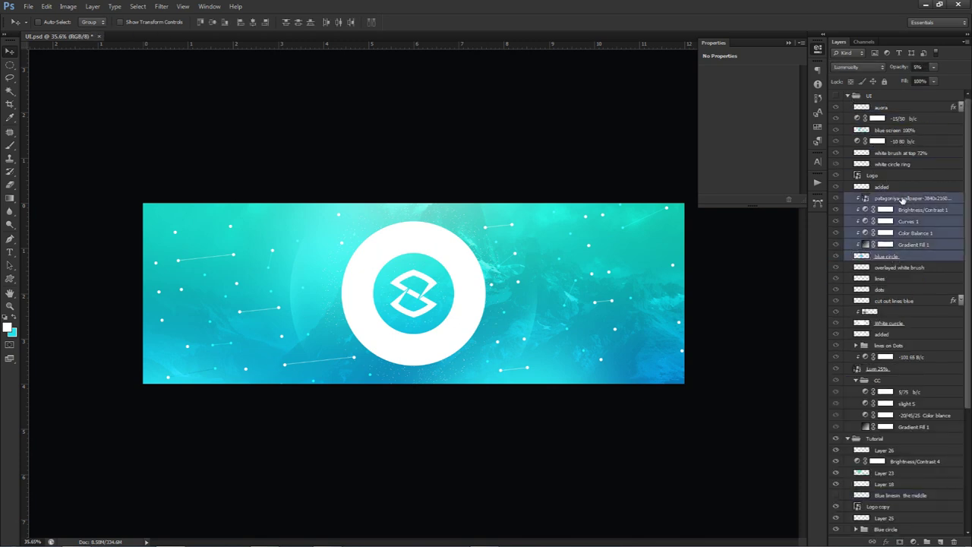
{"action": "left_click", "coordinate": [891, 301]}
{"action": "key", "text": "ctrl+j"}
{"action": "left_click_drag", "start_coordinate": [903, 301], "coordinate": [866, 98]}
{"action": "left_click", "coordinate": [848, 108]}
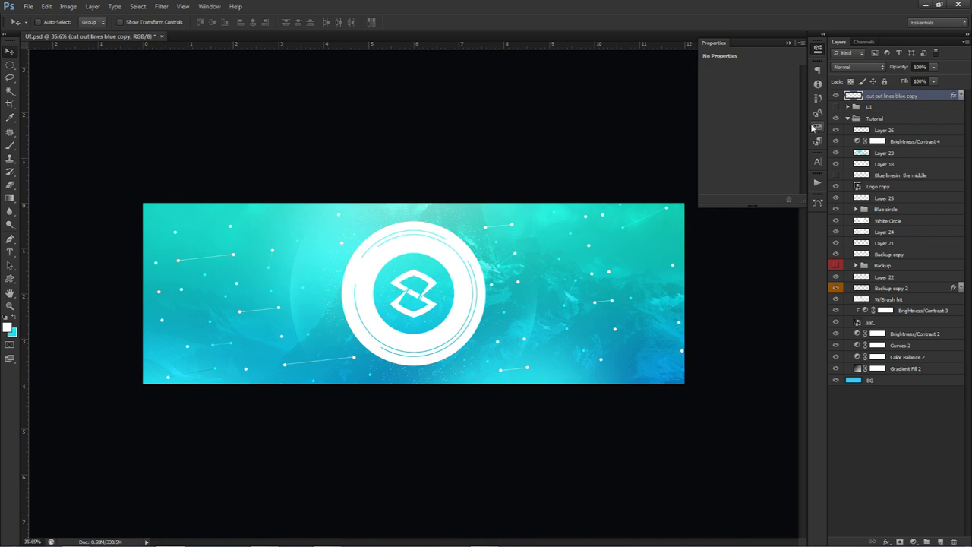
{"action": "left_click_drag", "start_coordinate": [895, 99], "coordinate": [889, 121]}
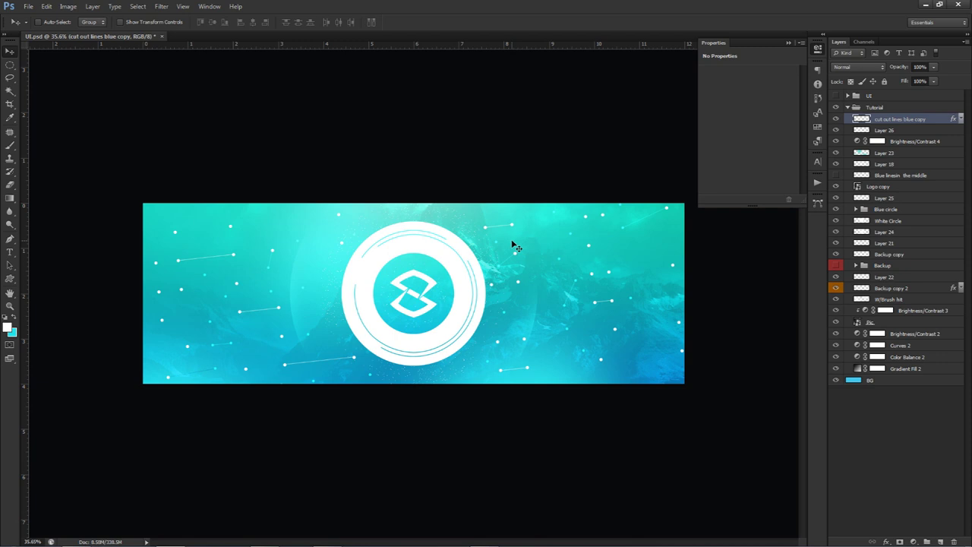
Step: Compare the Blue linesin the middle layer with the duplicated ring lines, and delete that older lines layer
{"action": "left_click", "coordinate": [836, 175]}
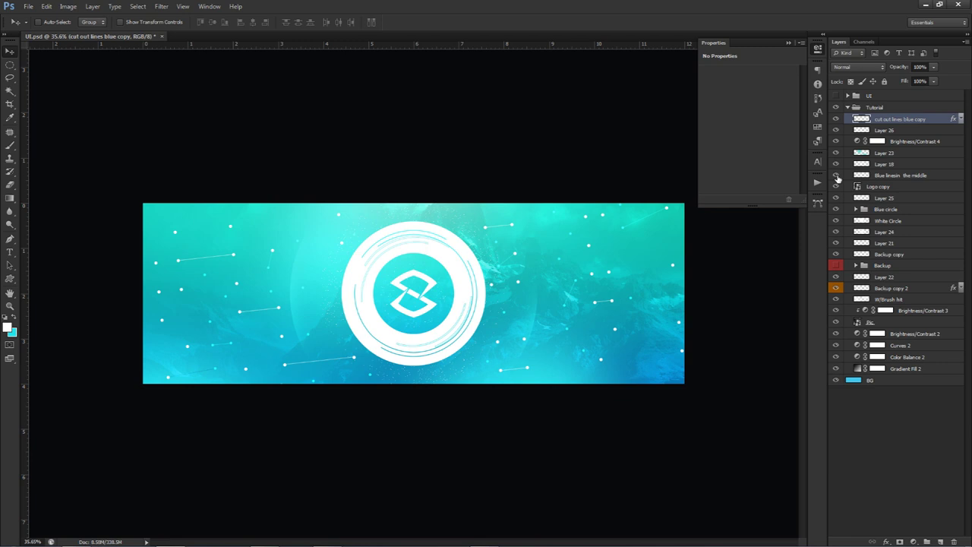
{"action": "left_click", "coordinate": [862, 176]}
{"action": "left_click_drag", "start_coordinate": [501, 249], "coordinate": [498, 245]}
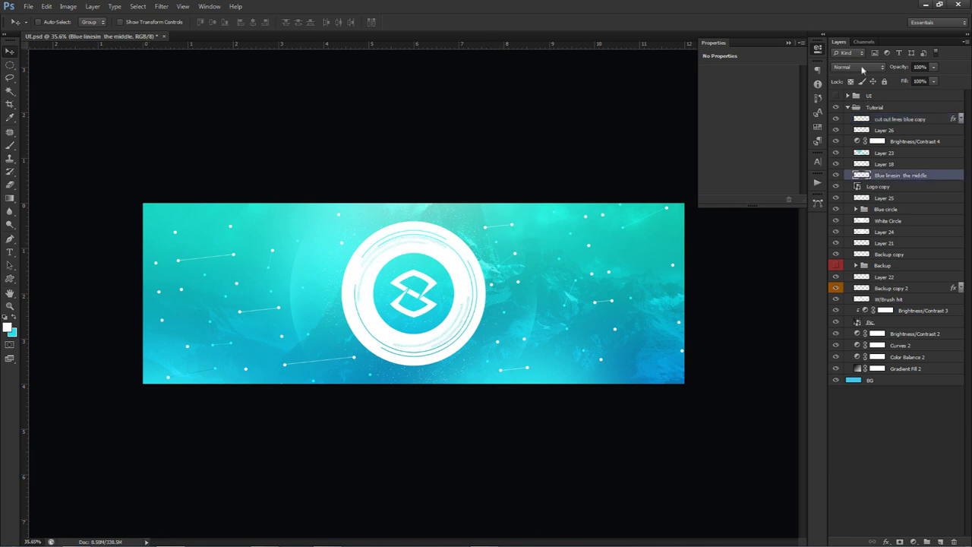
{"action": "left_click", "coordinate": [931, 67]}
{"action": "left_click", "coordinate": [931, 68]}
{"action": "left_click", "coordinate": [939, 189]}
{"action": "left_click", "coordinate": [931, 176]}
{"action": "key", "text": "Delete"}
Step: Compare the Tutorial group with the original UI group by switching their visibility, and check the mountain picture layer's effect
{"action": "left_click", "coordinate": [848, 107]}
{"action": "left_click", "coordinate": [835, 95]}
{"action": "left_click", "coordinate": [835, 107]}
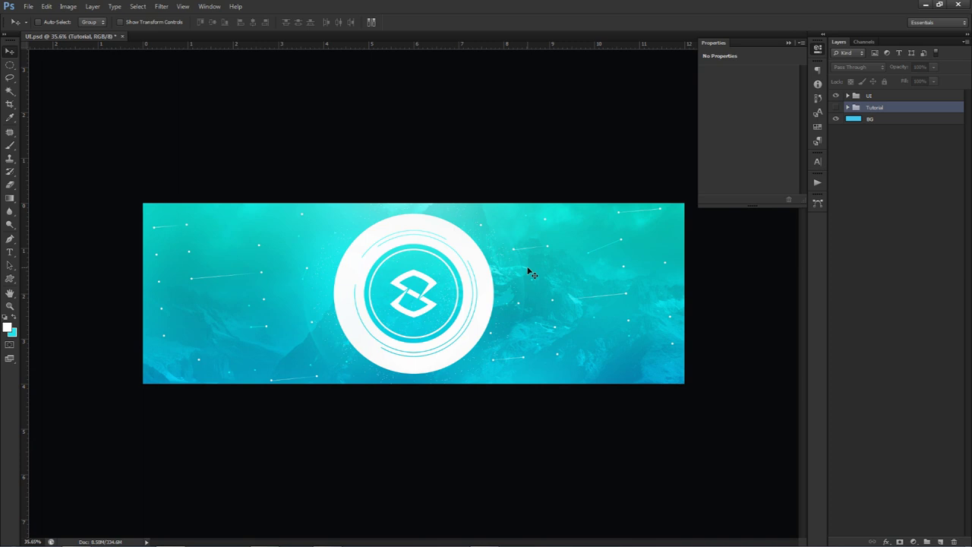
{"action": "left_click", "coordinate": [836, 107]}
{"action": "left_click", "coordinate": [836, 108]}
{"action": "left_click", "coordinate": [835, 96]}
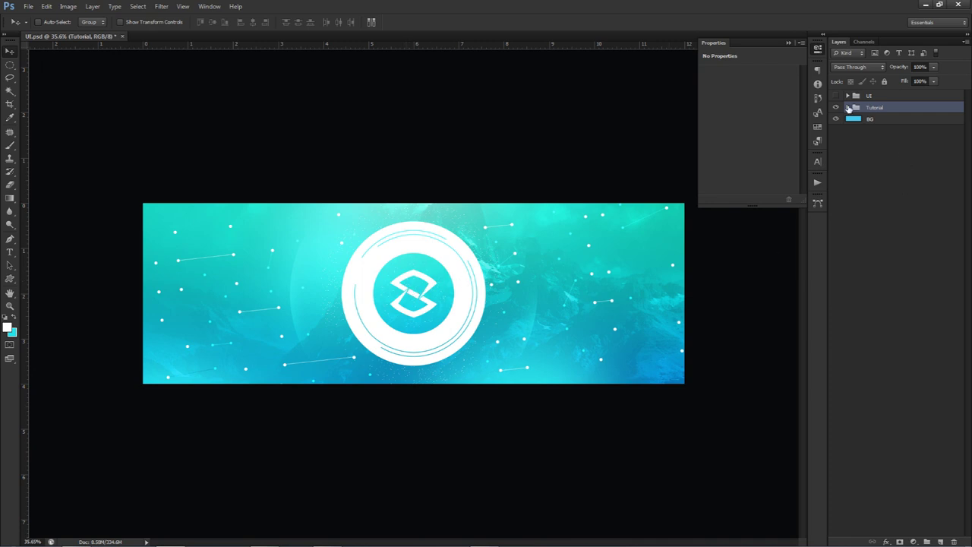
{"action": "left_click", "coordinate": [847, 107]}
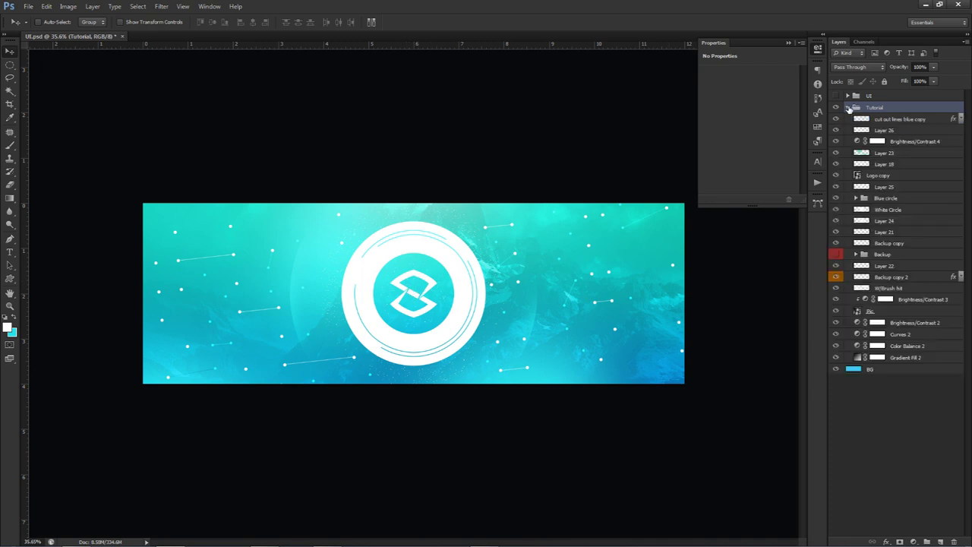
{"action": "left_click", "coordinate": [836, 312]}
{"action": "left_click", "coordinate": [836, 311]}
{"action": "left_click", "coordinate": [848, 107]}
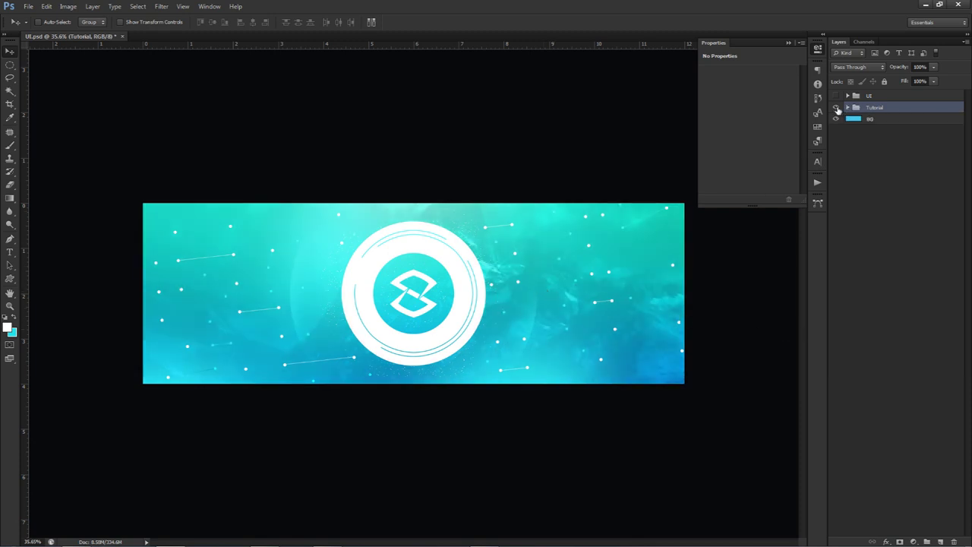
{"action": "left_click", "coordinate": [836, 107]}
{"action": "left_click", "coordinate": [836, 96]}
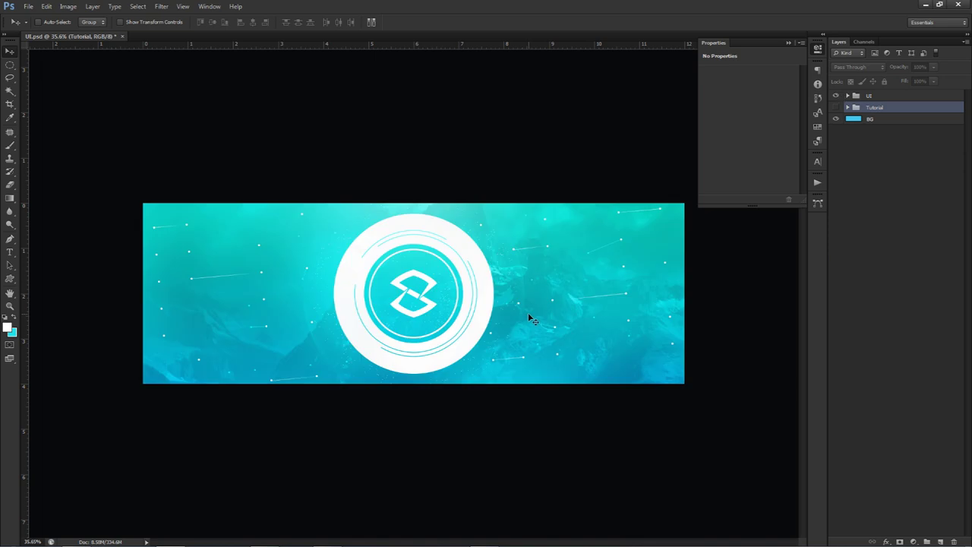
{"action": "left_click", "coordinate": [836, 107]}
{"action": "left_click", "coordinate": [847, 96]}
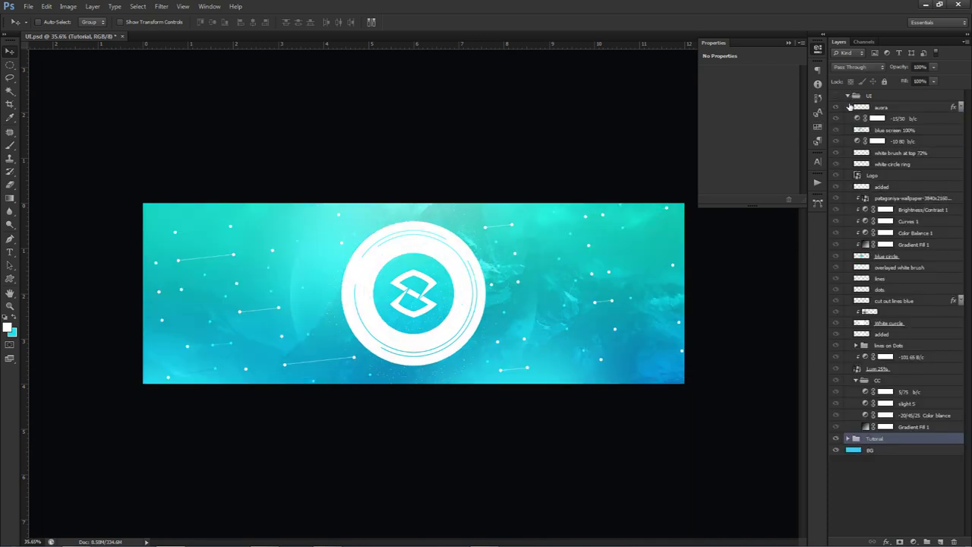
{"action": "left_click", "coordinate": [848, 96]}
Step: Fade parts of the connecting lines on Layer 21 with a soft eraser
{"action": "left_click", "coordinate": [847, 108]}
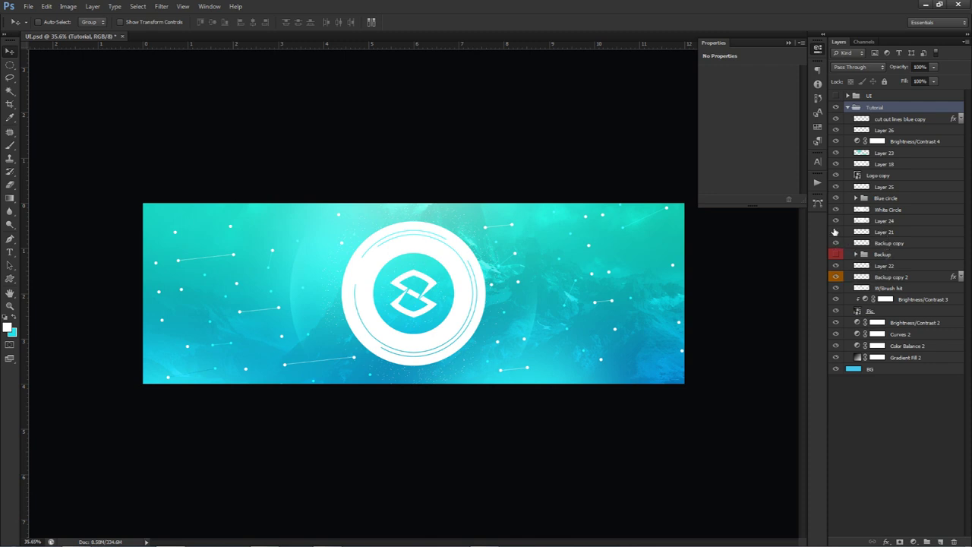
{"action": "left_click", "coordinate": [861, 231]}
{"action": "key", "text": "e"}
{"action": "left_click_drag", "start_coordinate": [597, 304], "coordinate": [573, 298]}
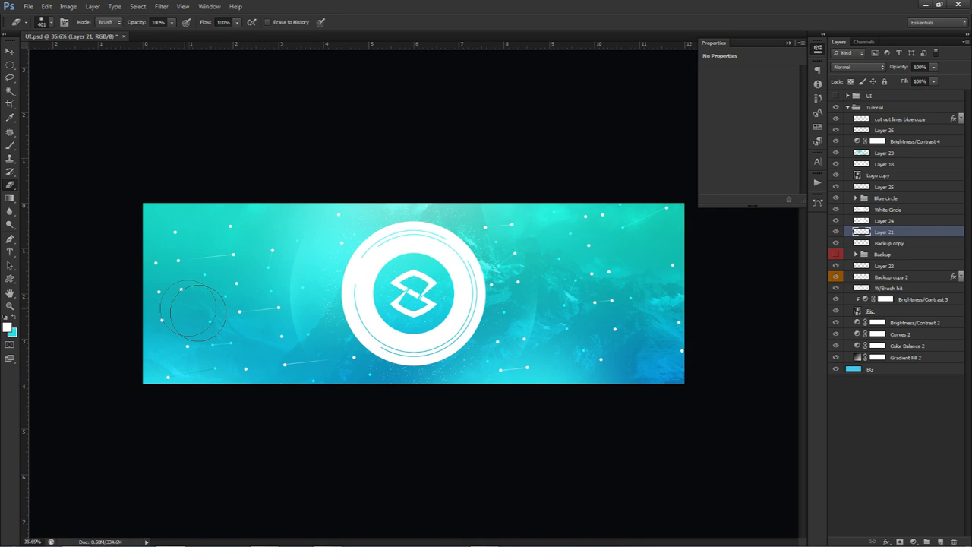
Step: Fade parts of Layer 22 on the banner's area right of the logo circle with the soft eraser
{"action": "left_click", "coordinate": [208, 376], "text": "ctrl"}
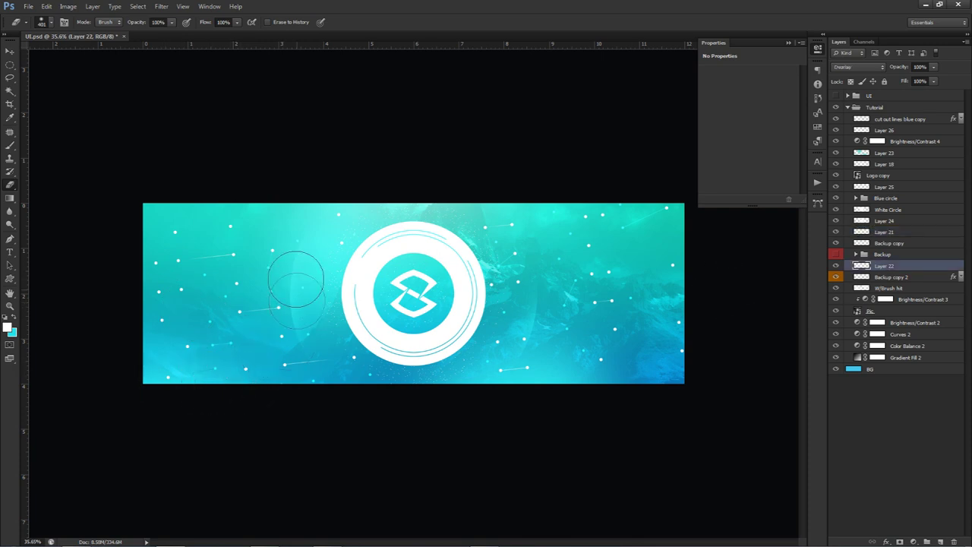
{"action": "left_click_drag", "start_coordinate": [558, 275], "coordinate": [494, 275]}
{"action": "mouse_move", "coordinate": [566, 308]}
{"action": "left_mouse_down"}
{"action": "mouse_move", "coordinate": [600, 281]}
{"action": "mouse_move", "coordinate": [631, 223]}
{"action": "left_mouse_up"}
{"action": "left_click_drag", "start_coordinate": [603, 255], "coordinate": [612, 230]}
{"action": "key", "text": "alt"}
{"action": "key", "text": "v"}
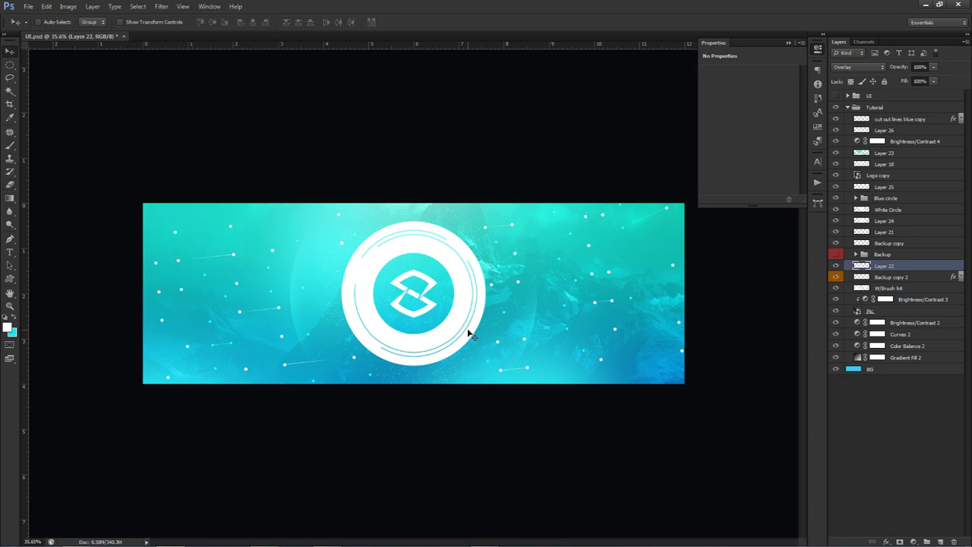